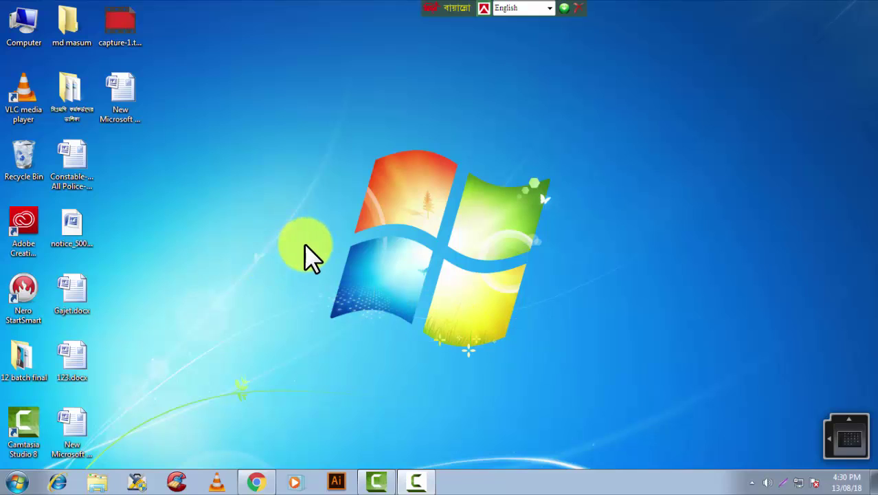
- Refresh the desktop seven times from its right-click menu
right_click(398, 118)
click(430, 156)
right_click(394, 147)
click(433, 185)
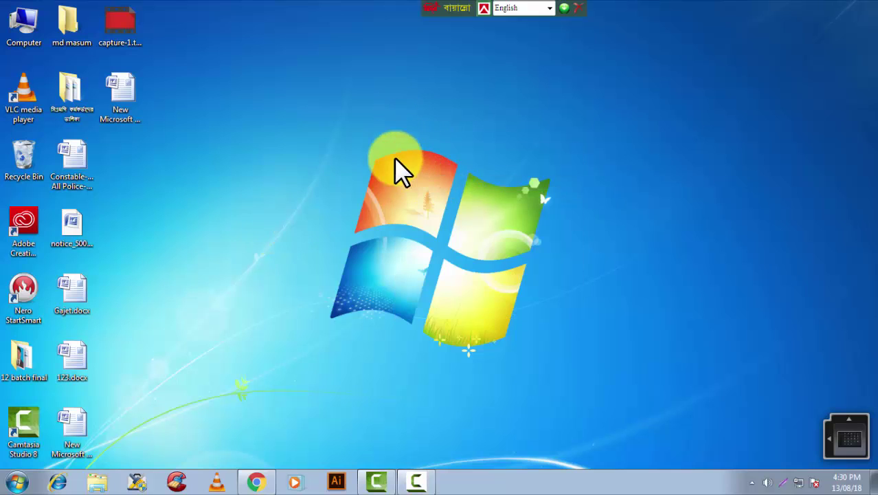
right_click(397, 158)
click(439, 196)
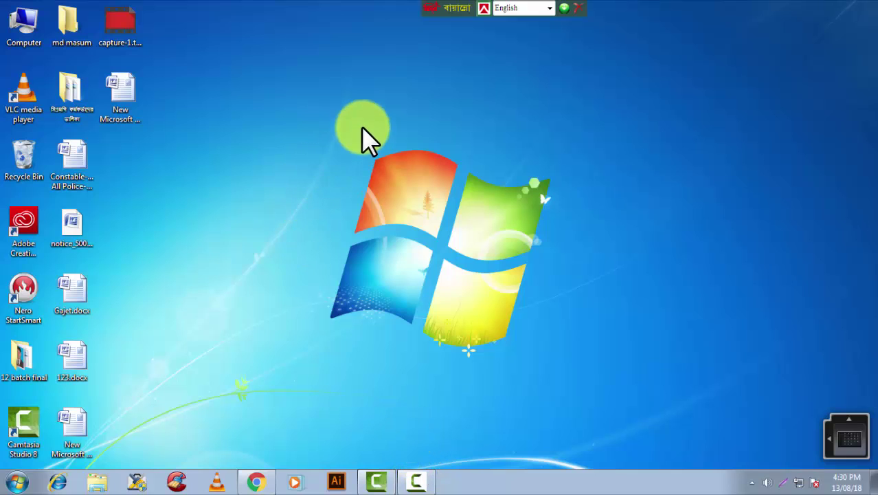
right_click(346, 115)
right_click(329, 117)
click(371, 153)
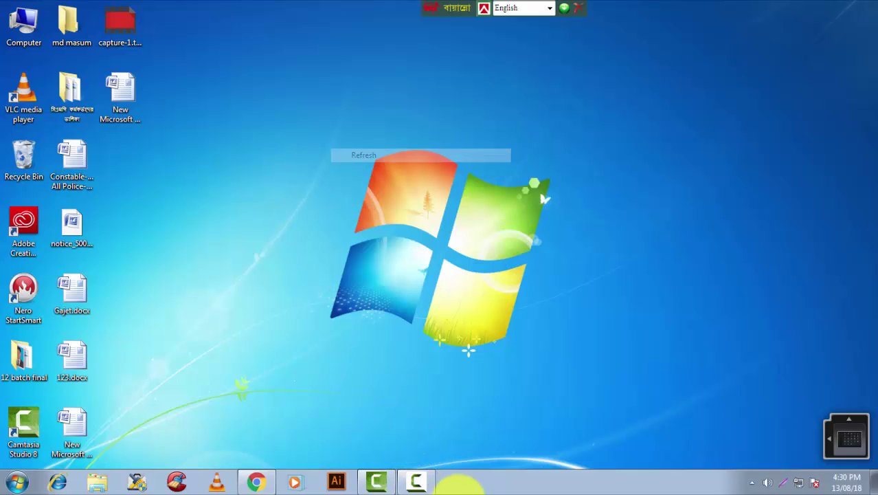
right_click(258, 185)
click(286, 220)
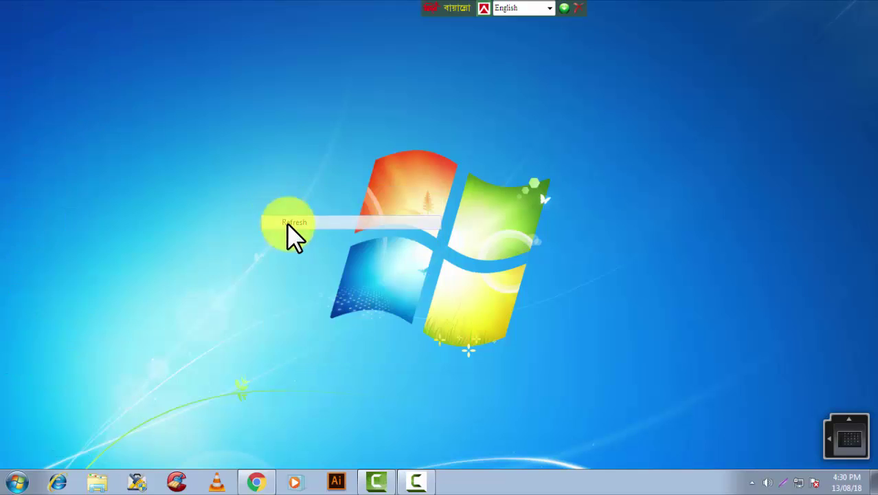
right_click(271, 178)
click(300, 211)
right_click(254, 162)
click(286, 198)
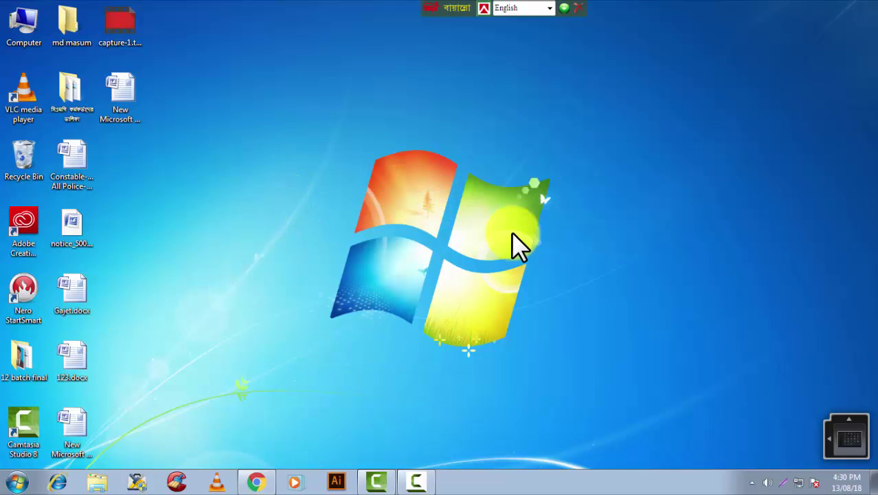
- Launch Adobe Illustrator CC 2018 from the Start menu's All Programs list
click(11, 483)
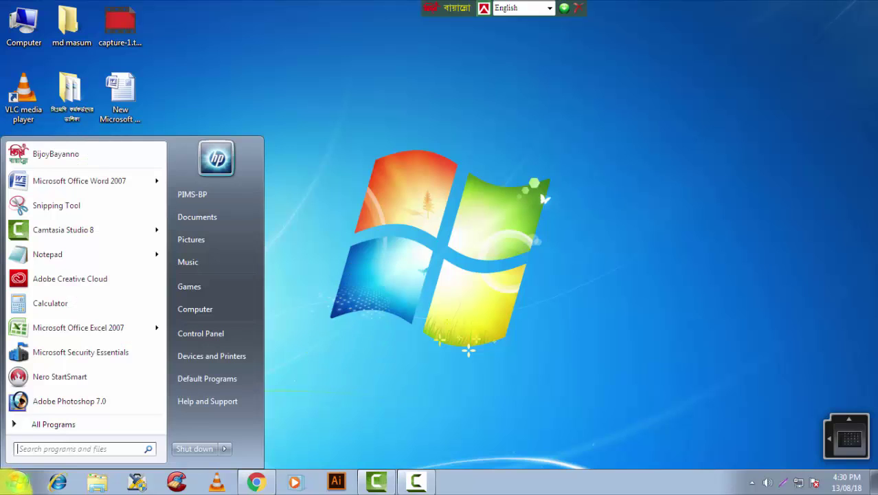
click(27, 421)
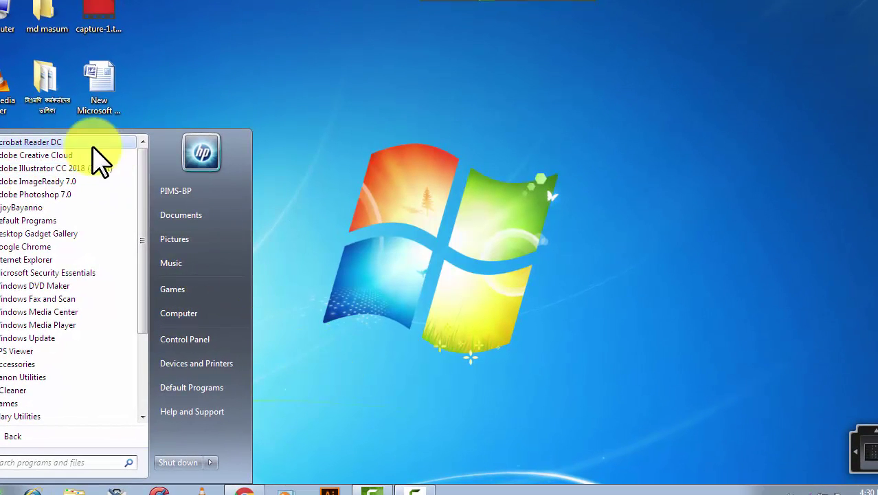
click(89, 168)
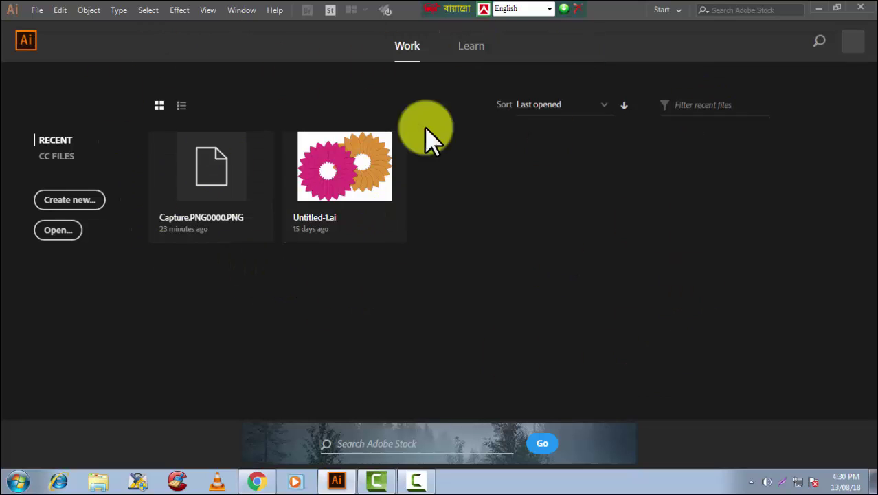
- Start a new document from the Mobile presets and name it 'hasan'
click(34, 8)
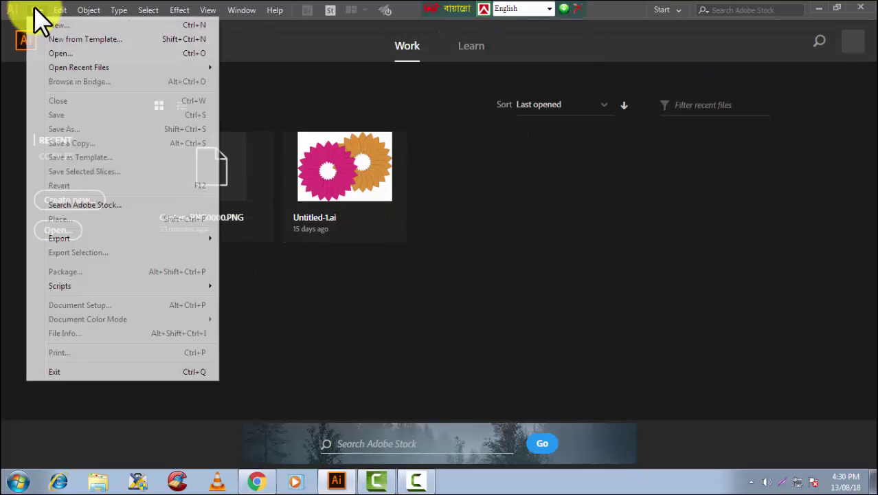
click(53, 25)
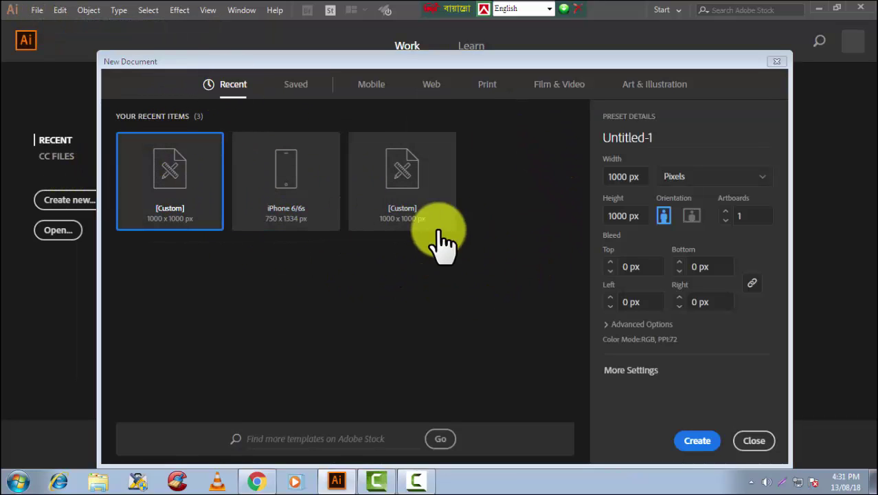
click(370, 86)
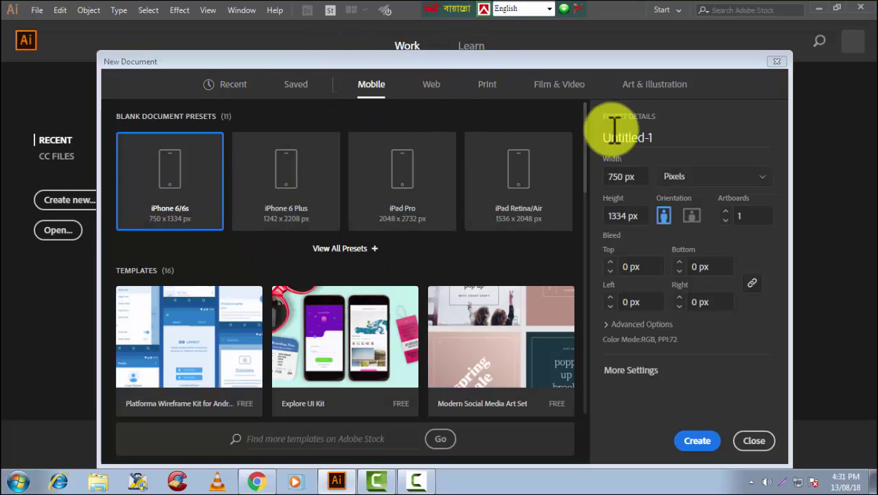
click(659, 140)
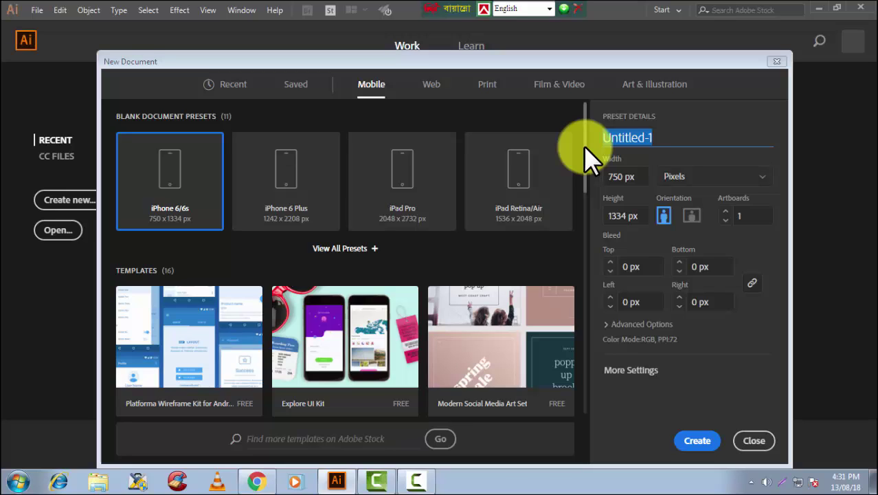
text(hasa)
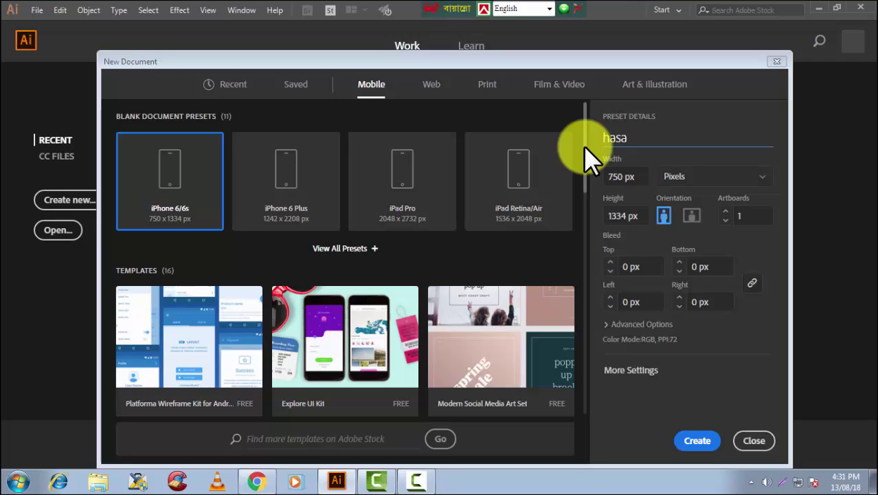
text(n)
- Set it to 1000 × 1000 pixels, portrait orientation, and create the document
click(626, 176)
text(1000)
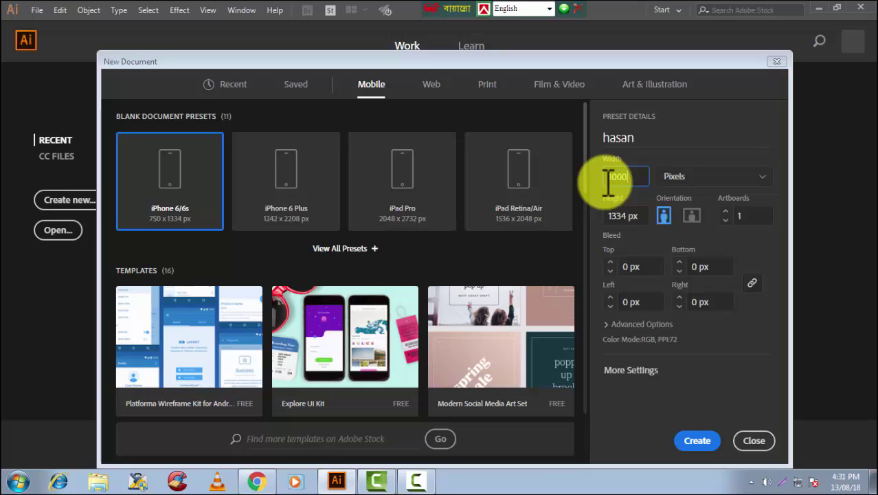
click(622, 216)
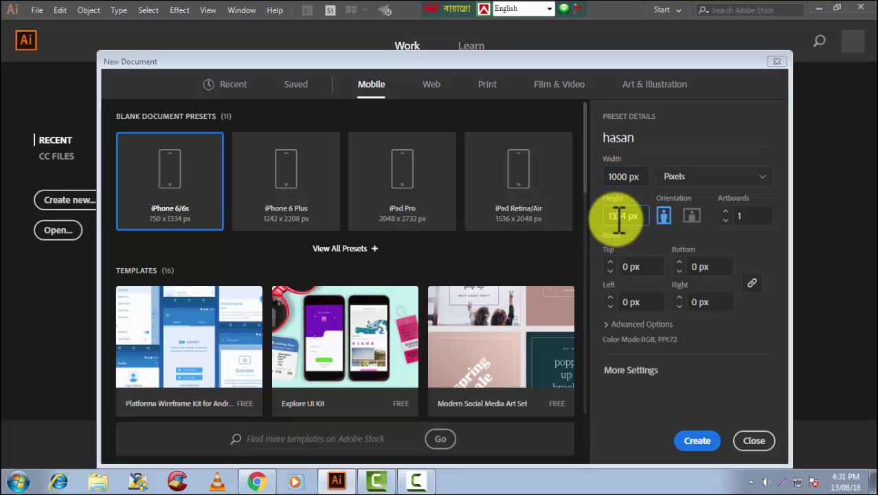
click(619, 220)
text(1000)
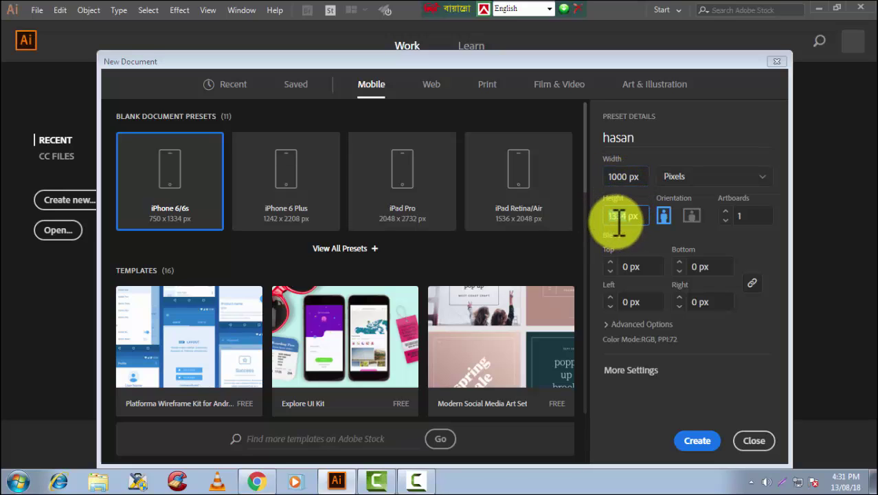
click(760, 175)
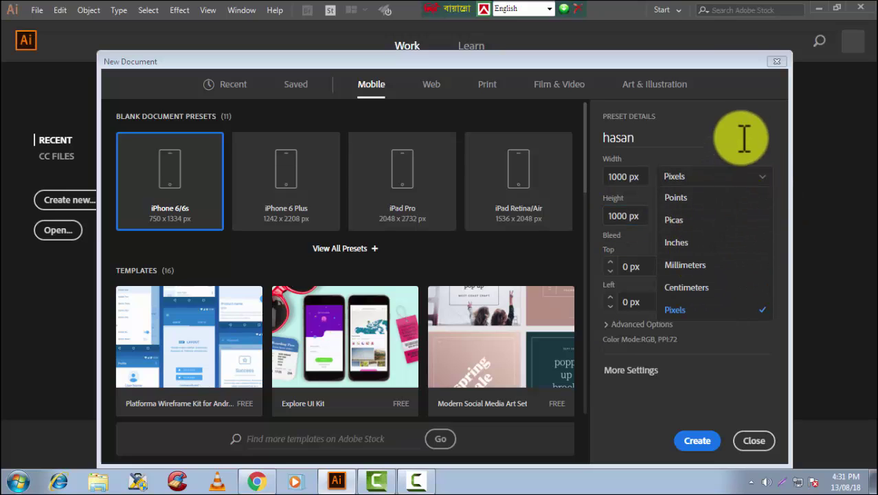
click(766, 168)
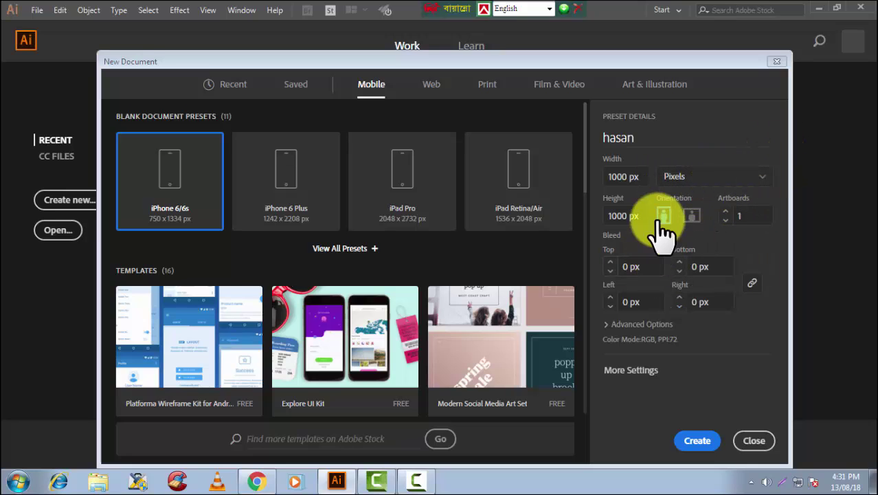
click(663, 217)
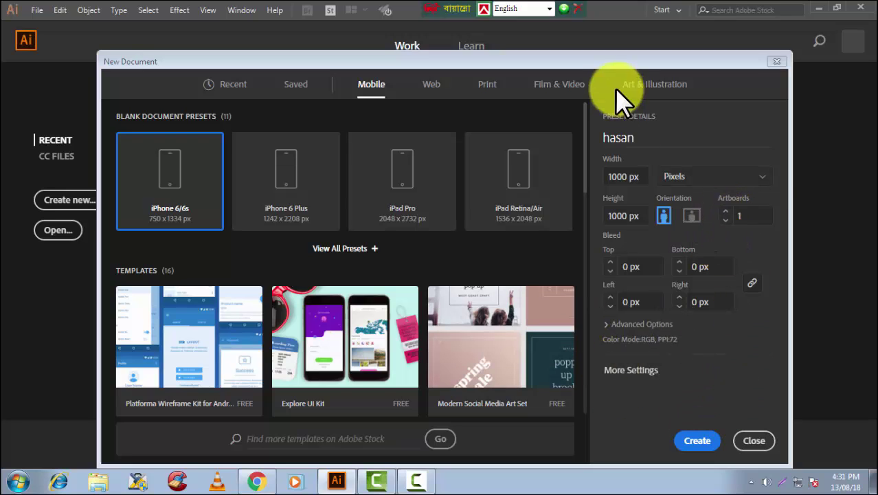
click(695, 440)
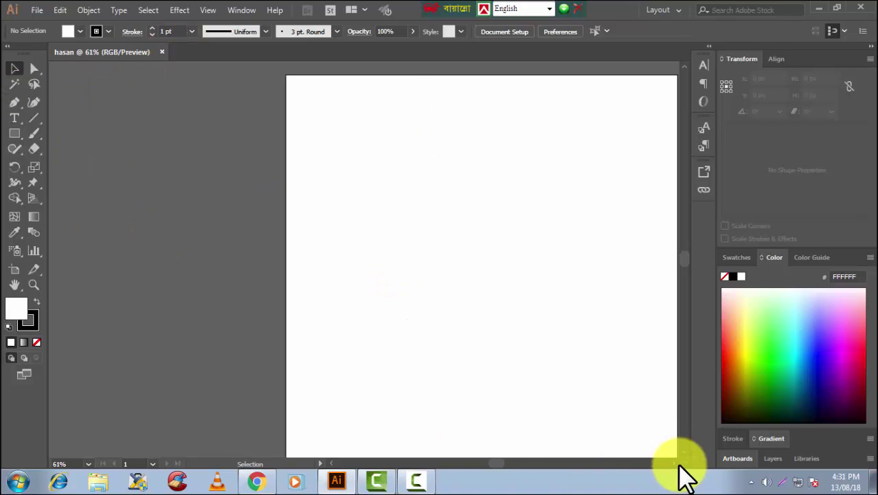
- Draw a wide rectangle across the upper artboard and fill it red (#E52E2E)
scroll(673, 464, right, 5)
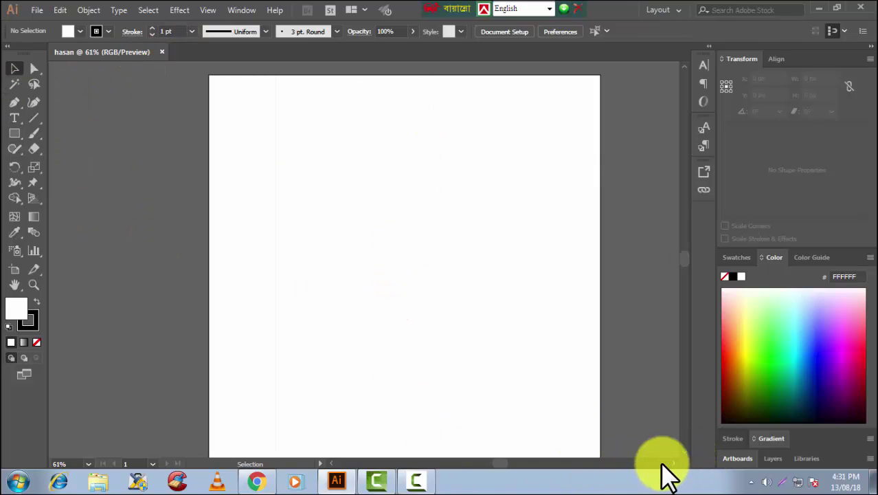
click(12, 134)
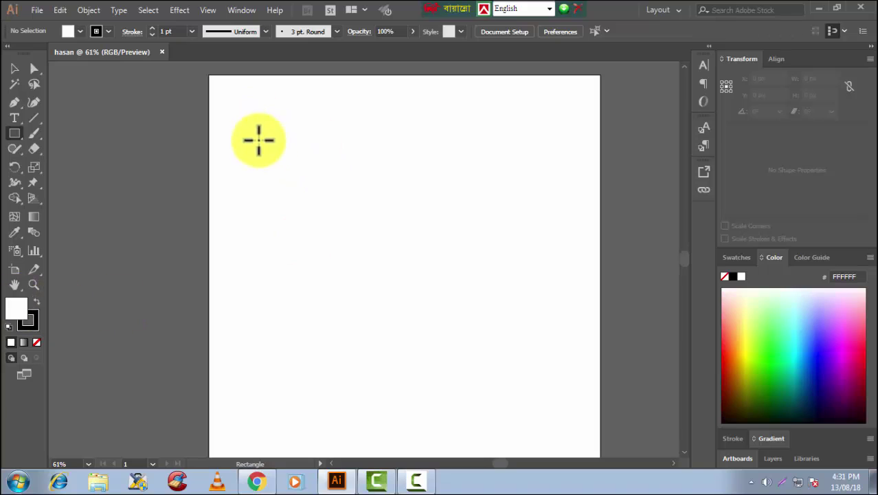
drag(259, 139, 555, 281)
double_click(7, 308)
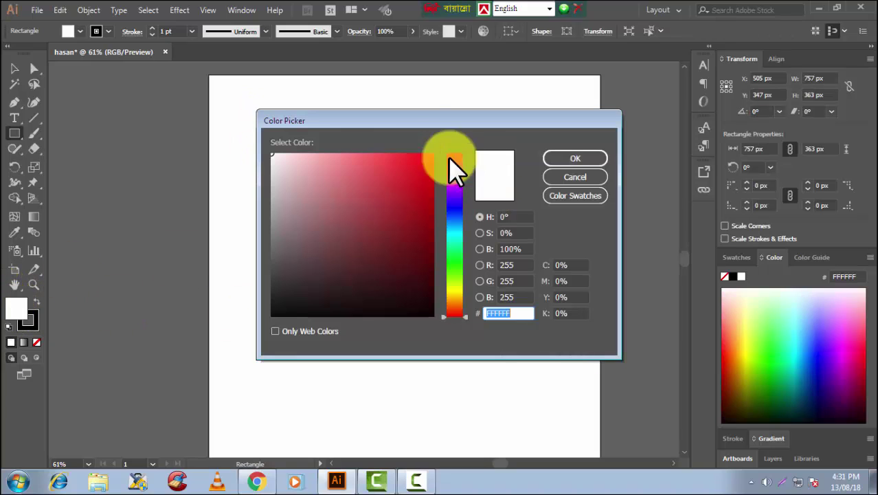
click(402, 171)
click(579, 158)
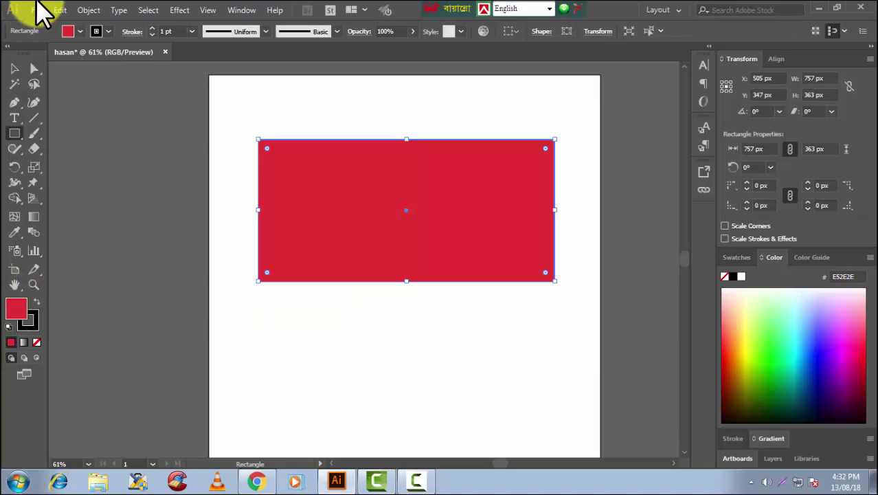
click(37, 7)
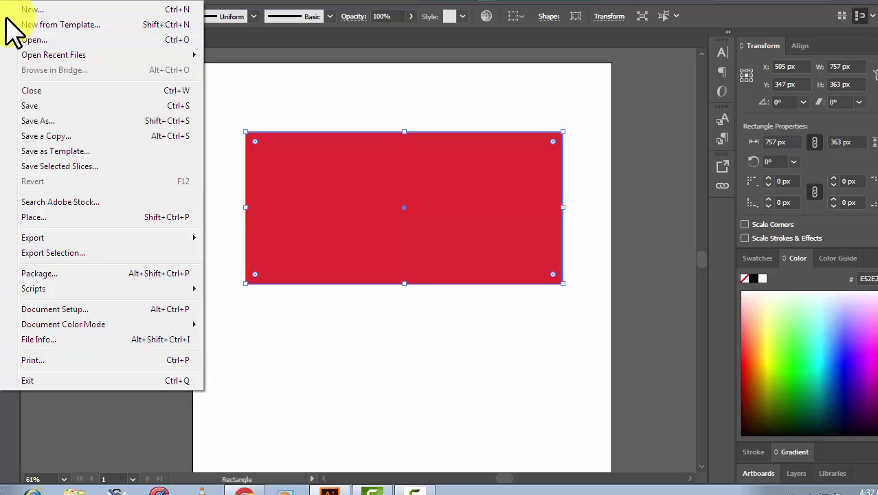
- Open Capture.PNG0000.PNG from Pictures, then switch back to the hasan document
click(49, 40)
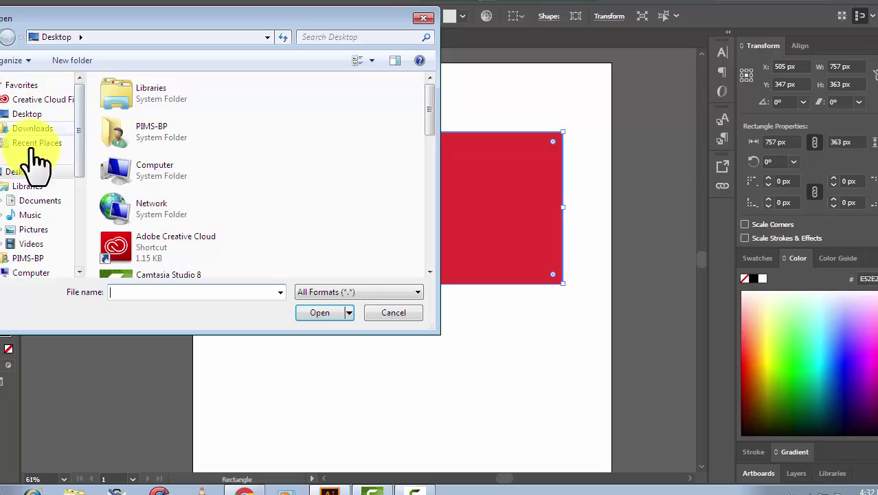
click(32, 230)
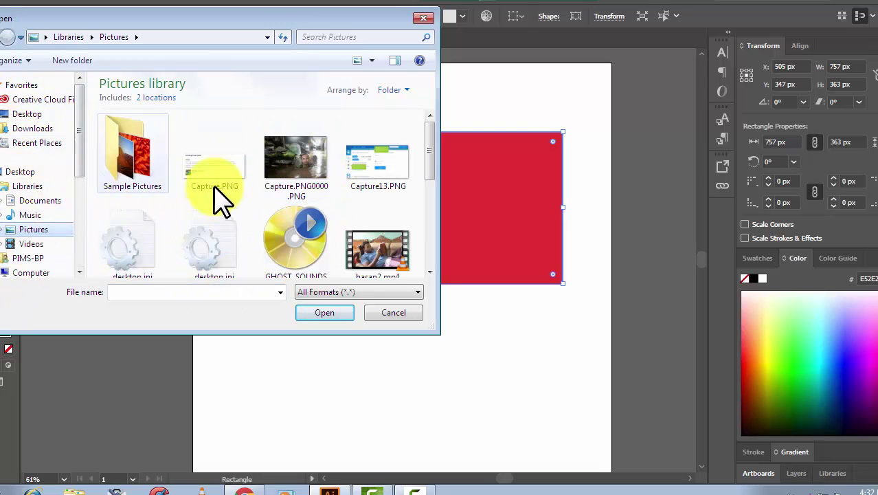
click(294, 186)
click(320, 316)
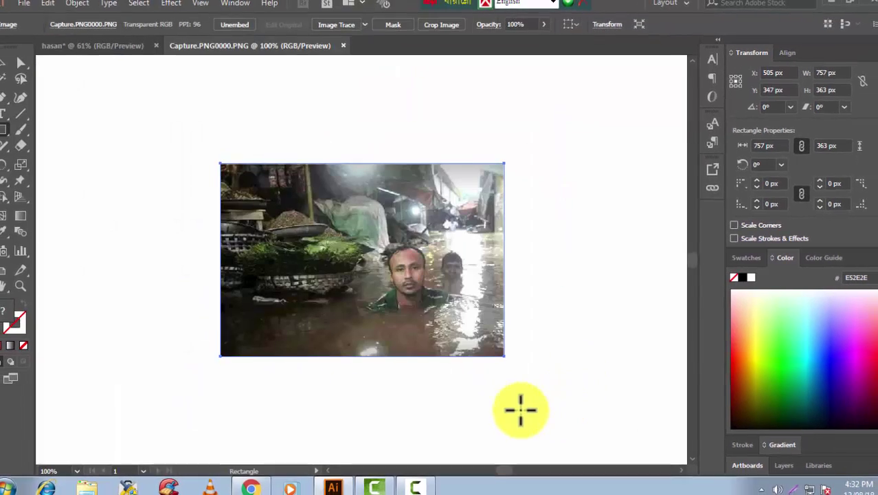
click(100, 53)
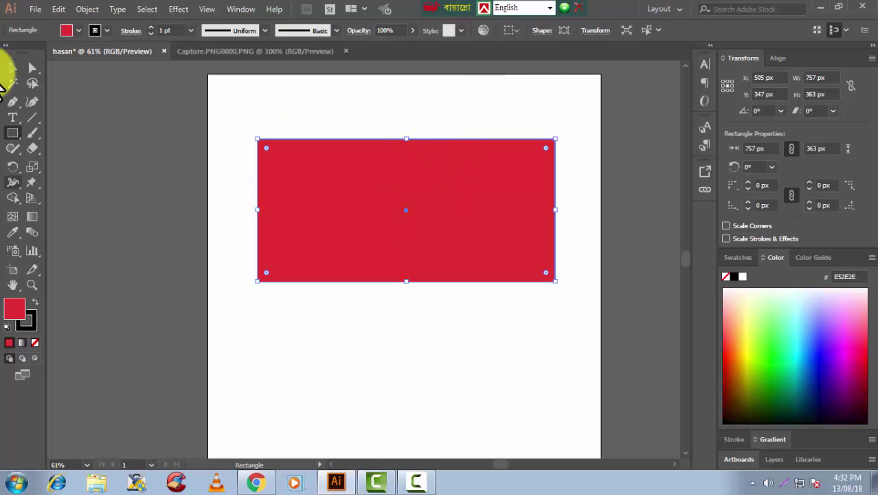
click(31, 9)
mouse_move(54, 55)
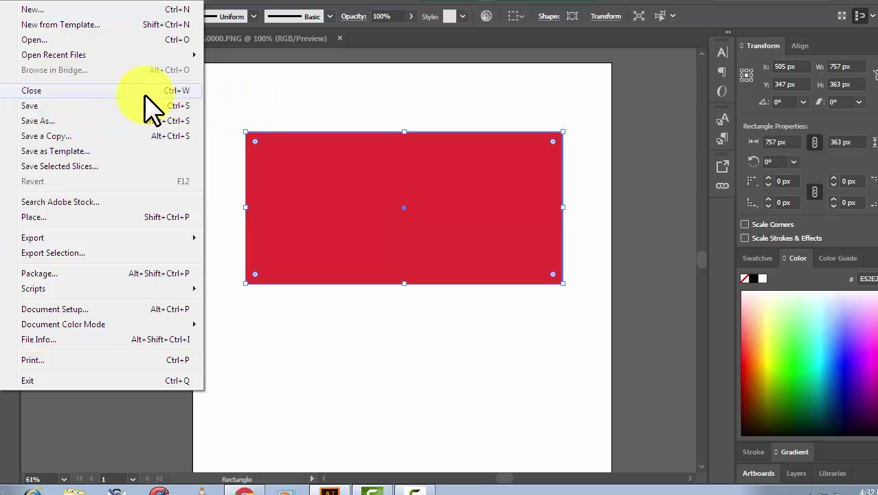
- Close hasan without saving, then start saving the photo to Desktop as 'hhjlkklm' and cancel
click(72, 90)
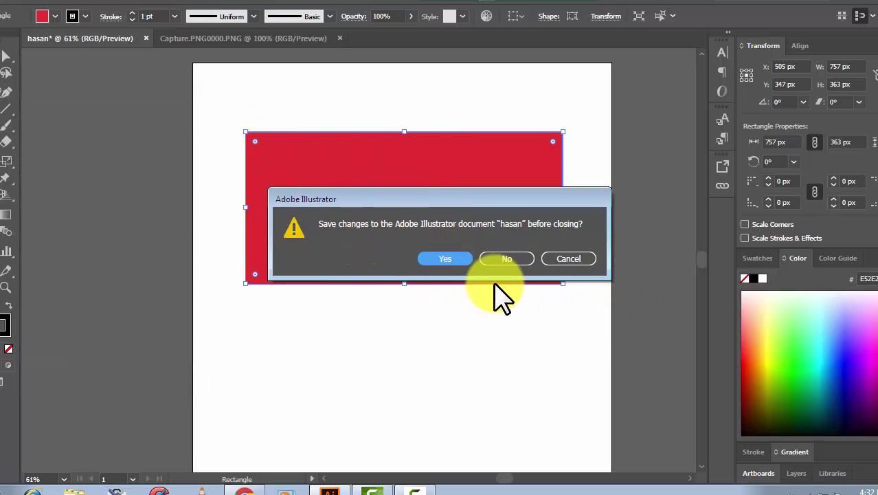
click(522, 259)
click(25, 4)
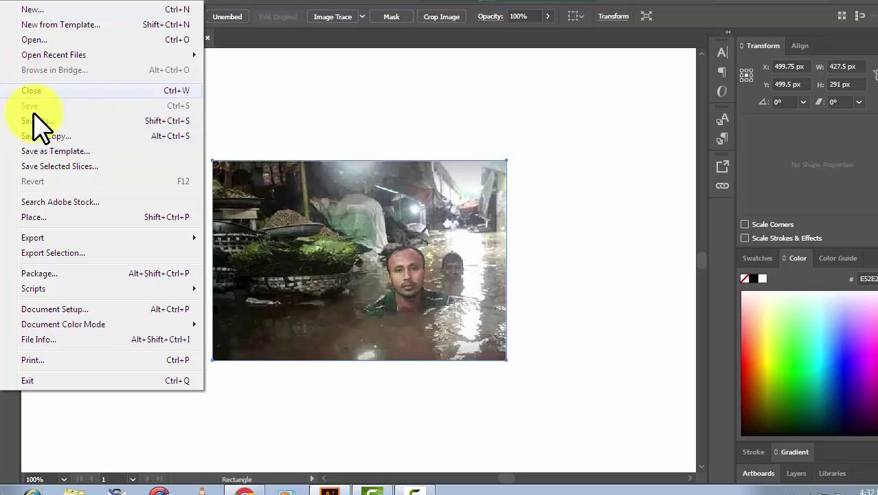
click(41, 121)
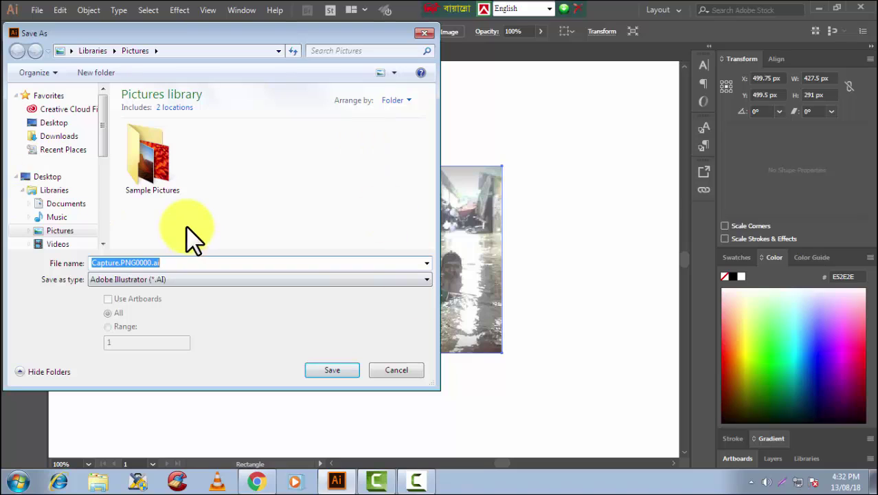
click(49, 123)
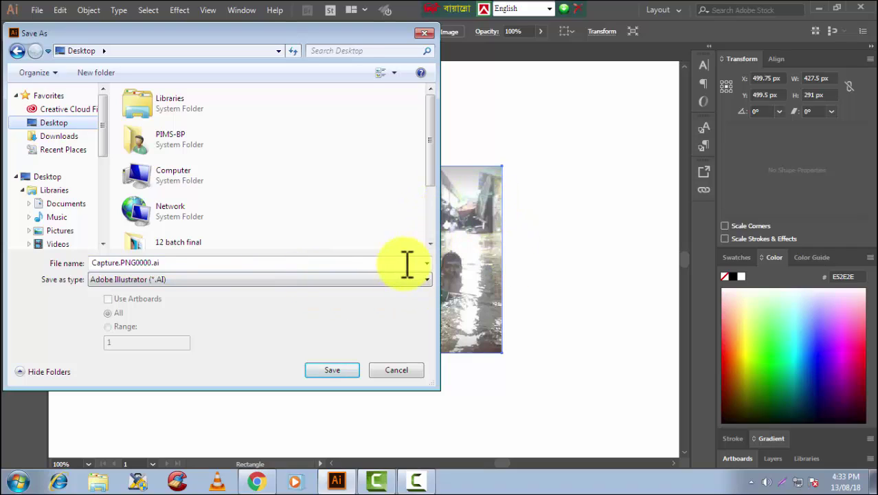
click(146, 263)
text(h)
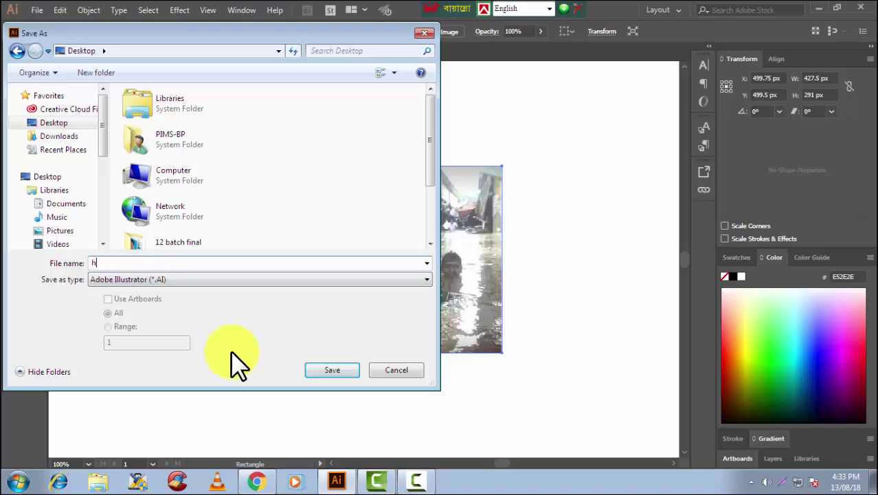
text(hjlkklm)
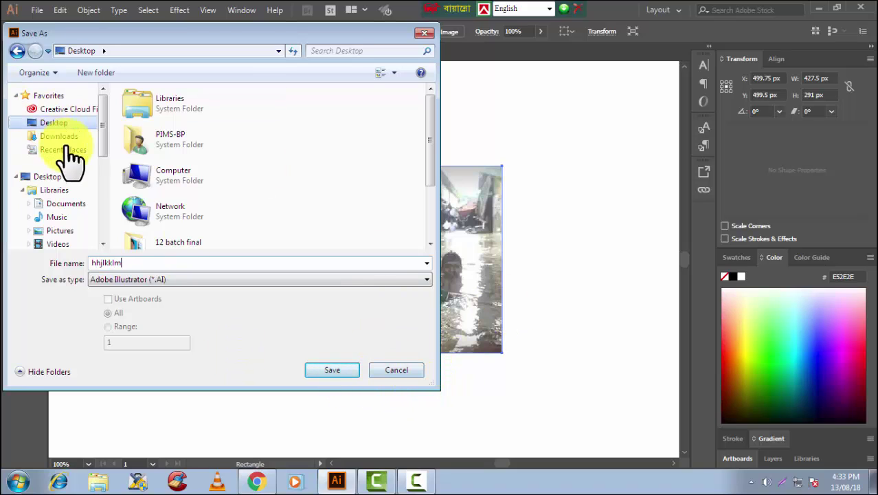
click(399, 373)
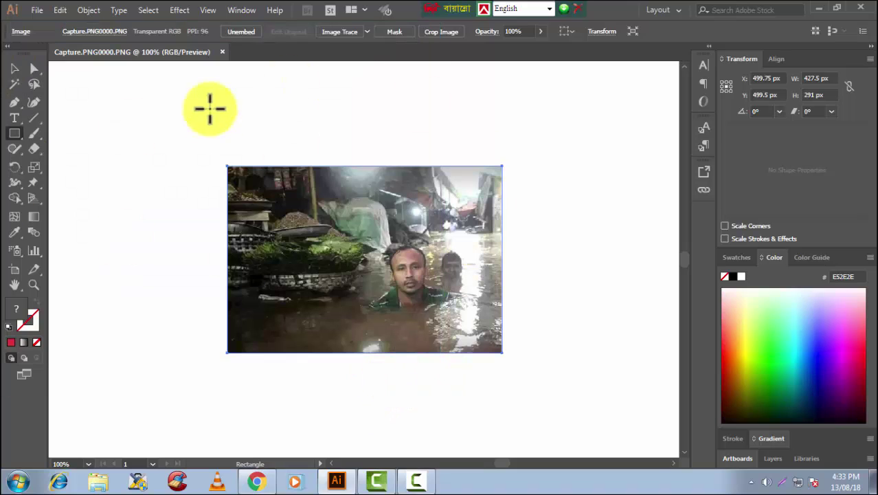
- Place a linked copy of Capture.PNG0000.PNG from Pictures onto the canvas at right
click(45, 12)
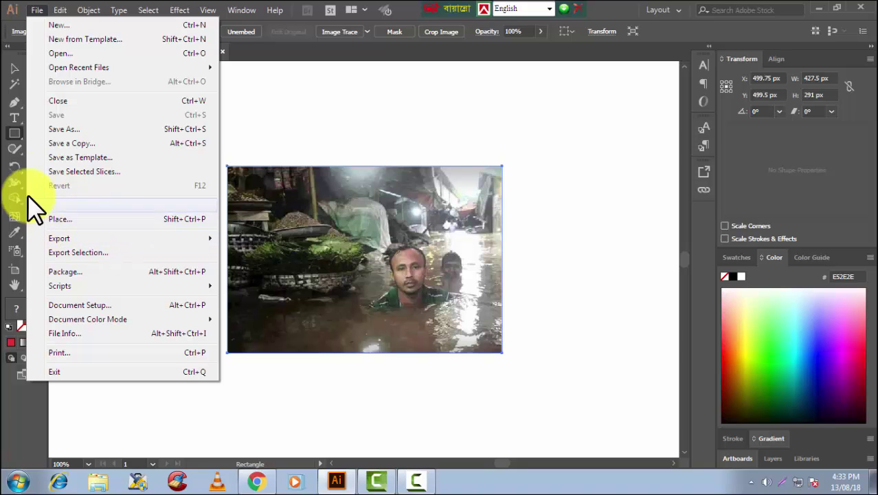
click(59, 220)
mouse_move(55, 206)
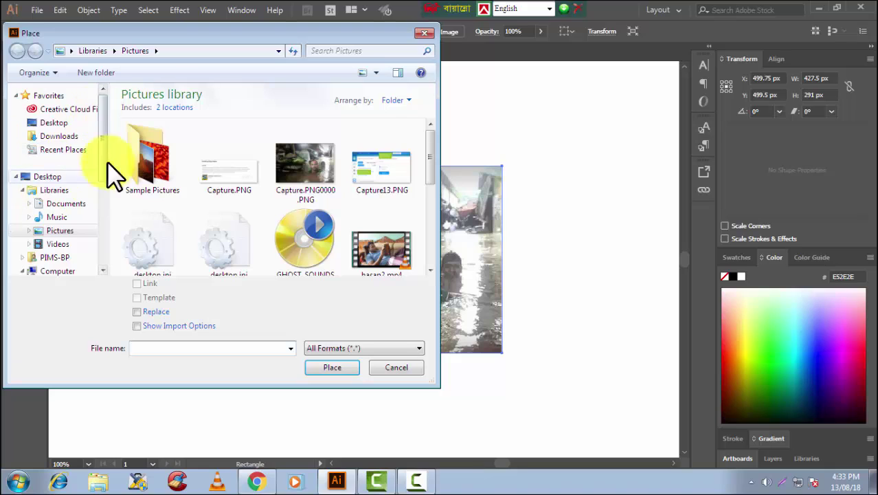
click(59, 232)
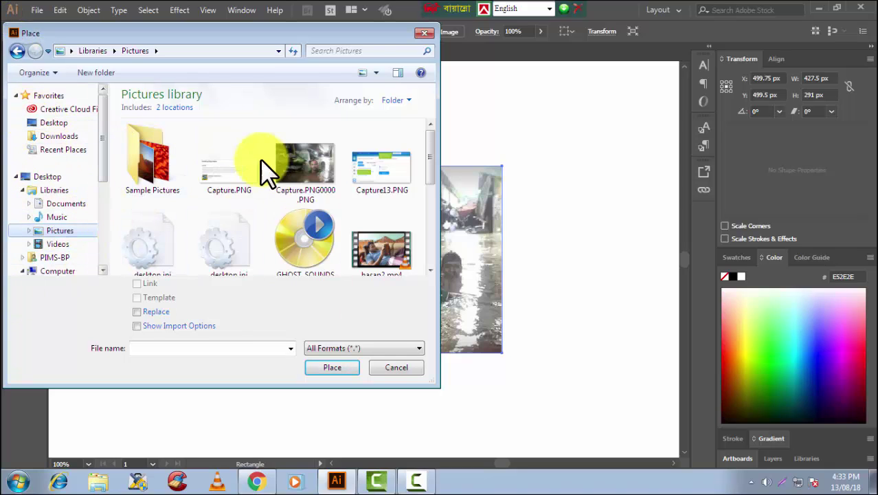
click(288, 171)
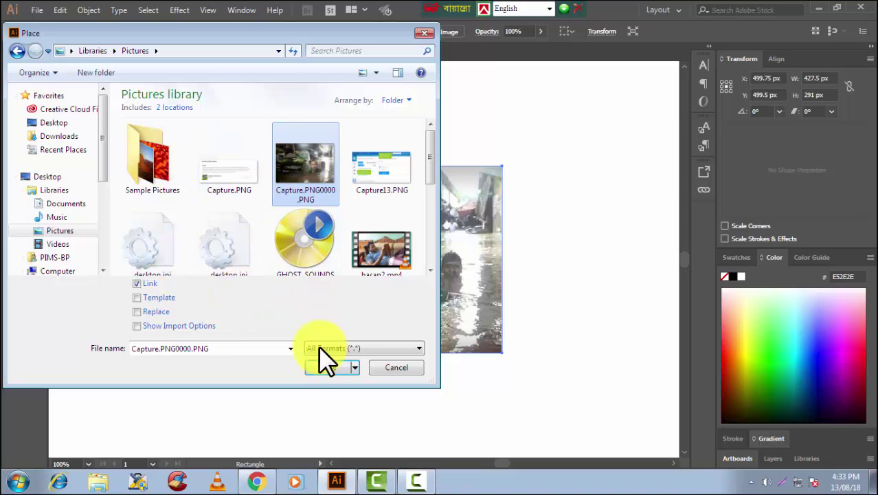
click(320, 368)
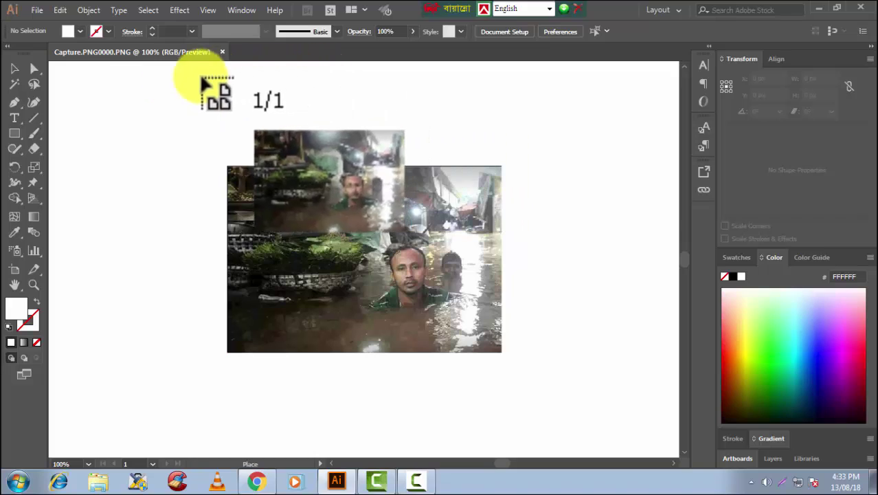
click(492, 112)
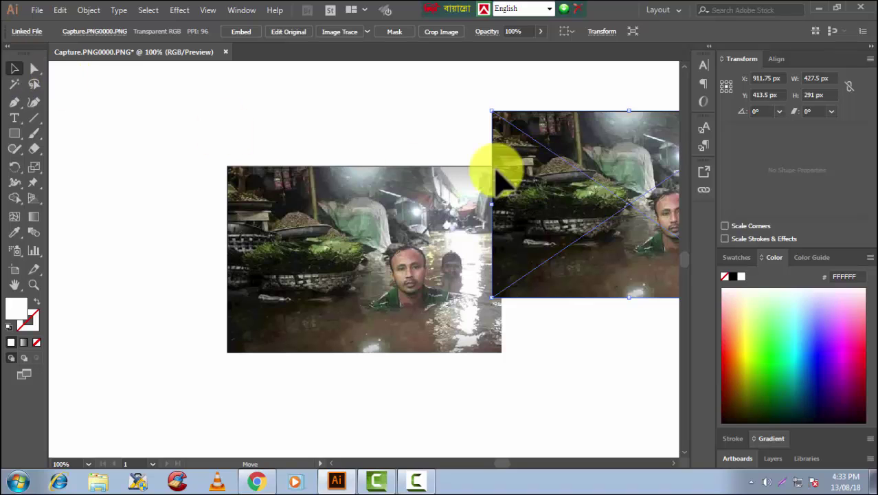
- Resize the photo copy to about 151 × 97 px and tuck it into the original's top-left corner
drag(515, 171, 209, 155)
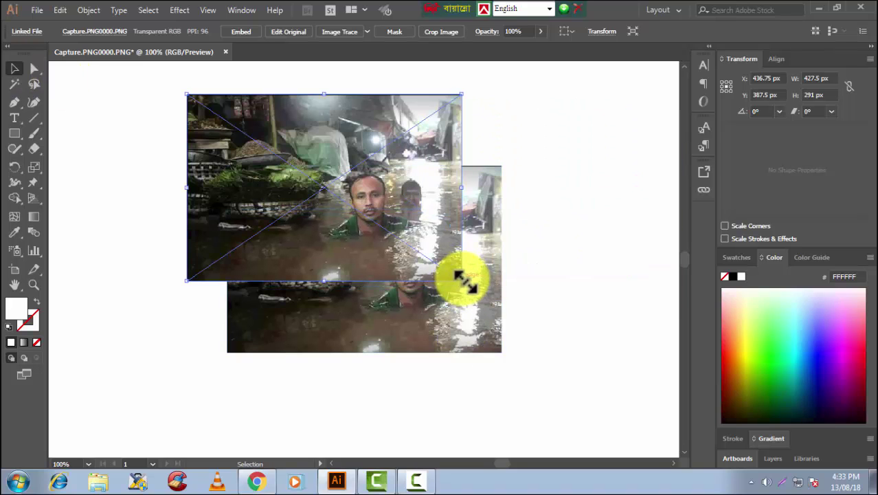
drag(462, 280, 377, 218)
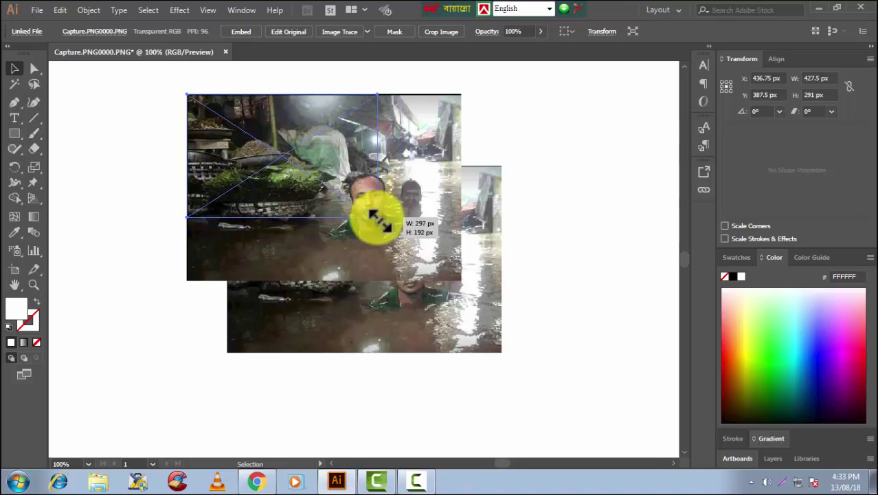
drag(376, 219, 284, 156)
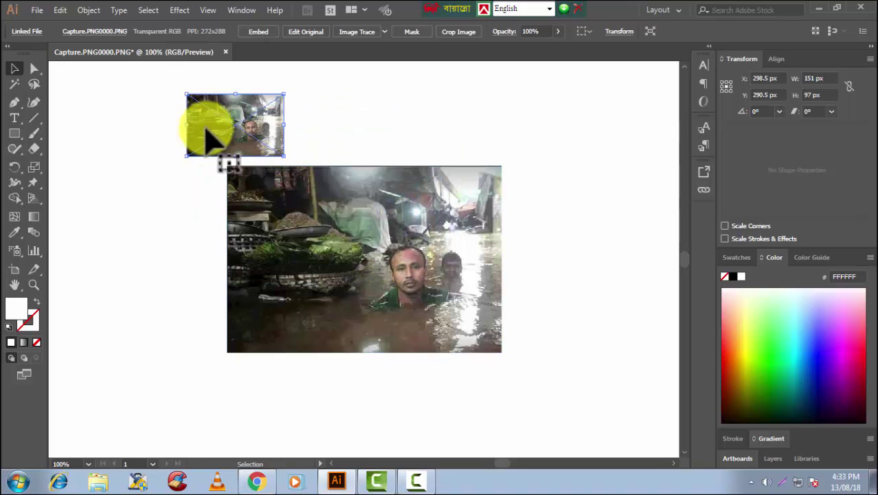
mouse_move(206, 132)
mouse_down()
mouse_move(311, 244)
mouse_move(261, 196)
mouse_up()
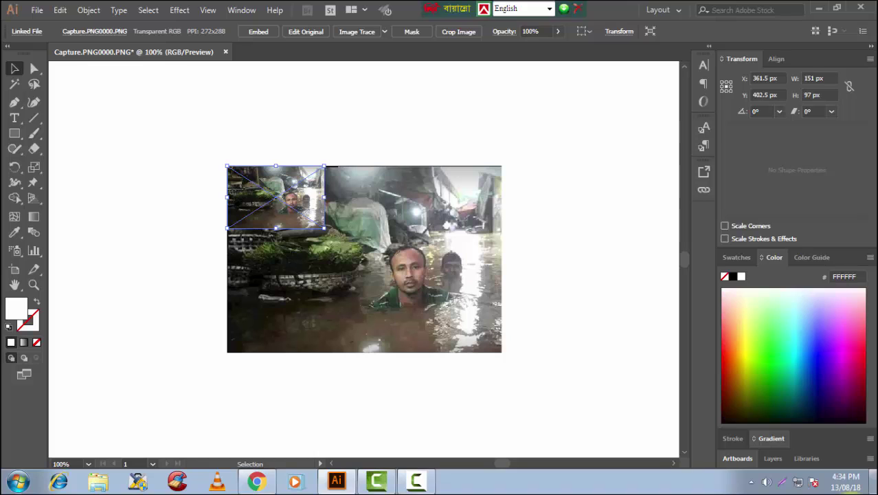
click(36, 9)
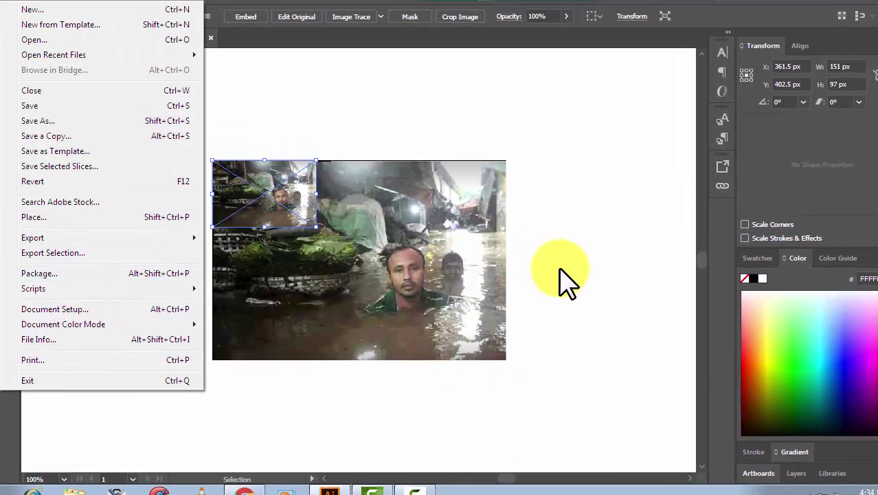
- Export the artwork to the Desktop as hasan.png with default PNG options, then minimize Illustrator
click(557, 281)
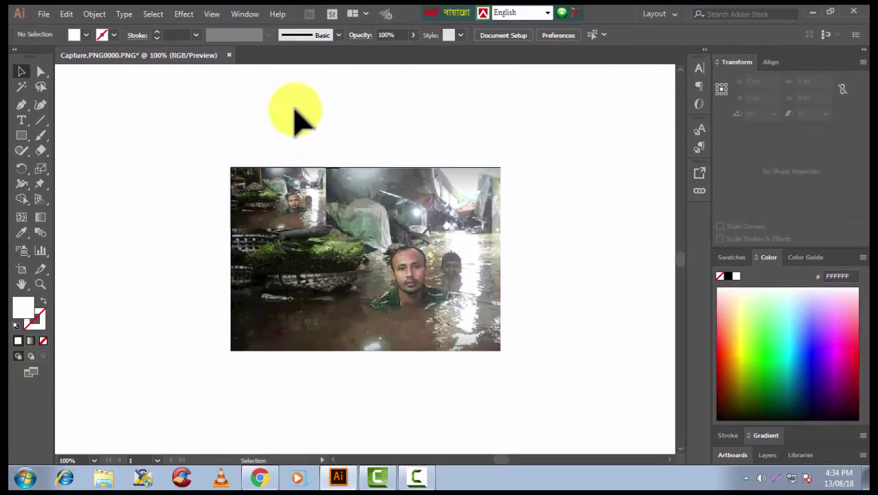
click(43, 14)
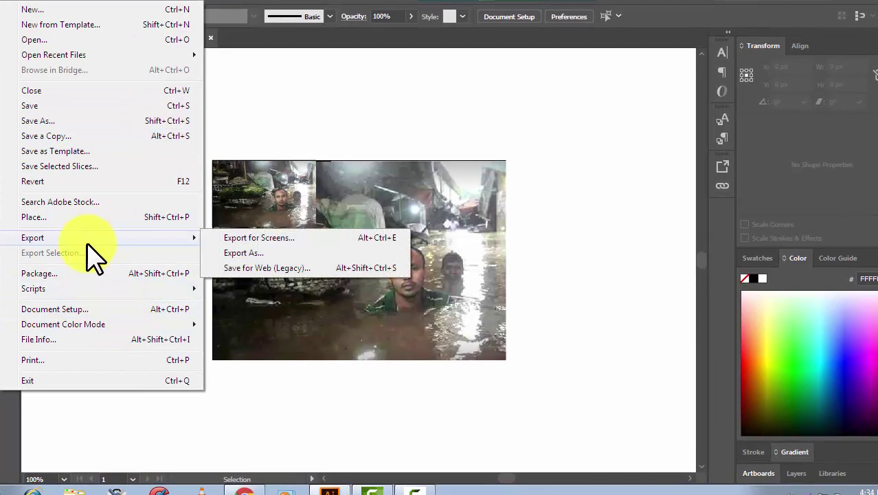
mouse_move(33, 237)
click(234, 253)
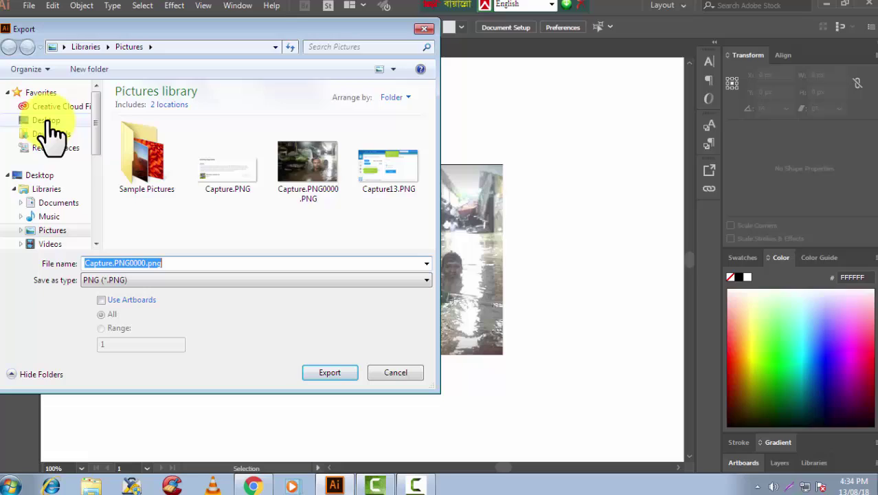
click(45, 120)
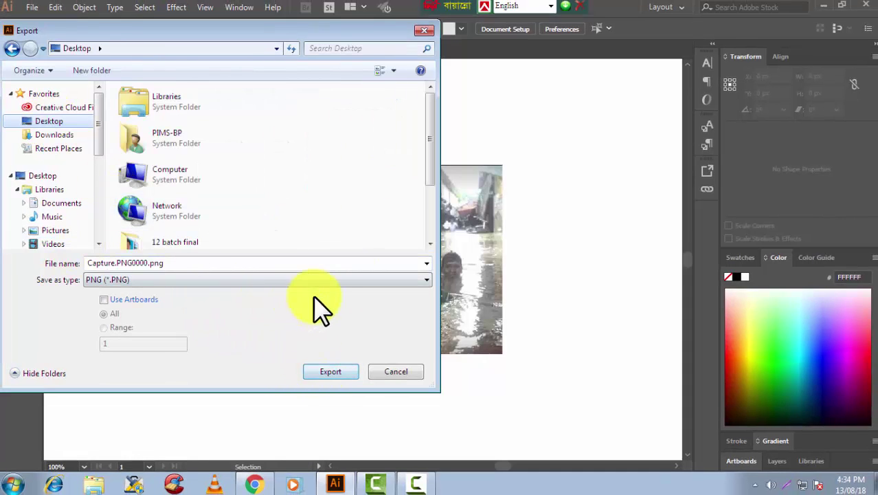
double_click(172, 263)
text(hasan)
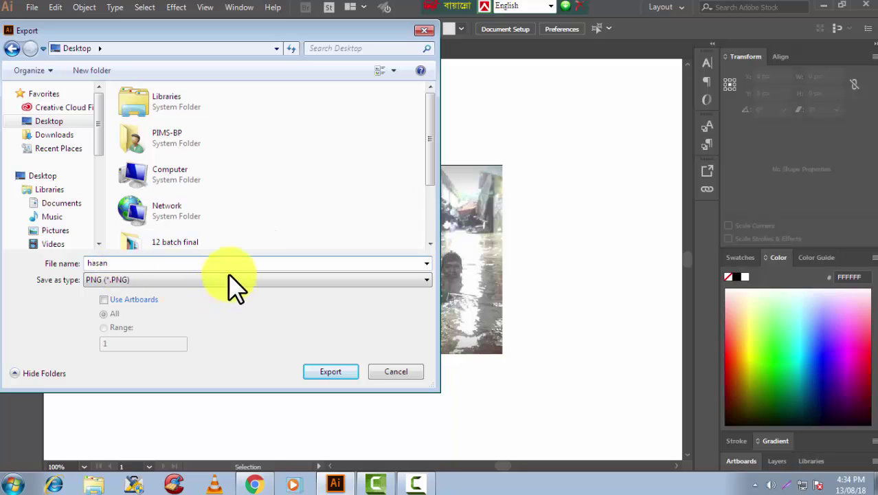
click(392, 279)
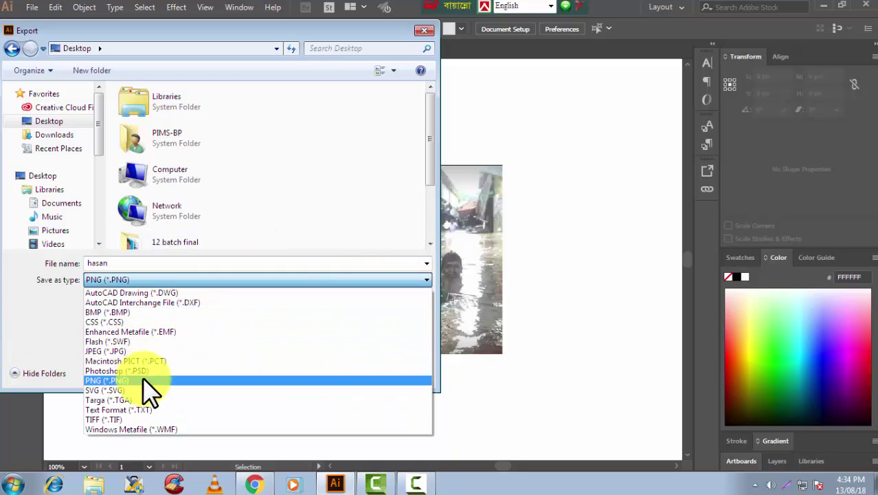
click(125, 379)
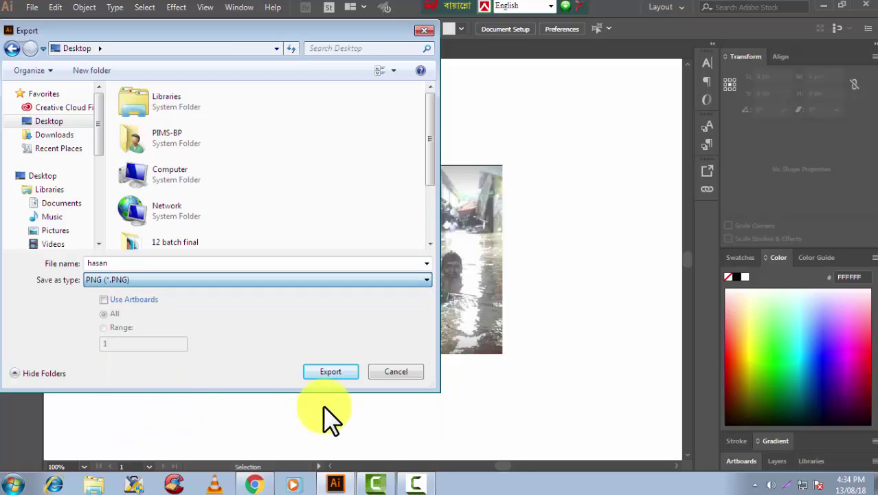
click(344, 374)
click(487, 392)
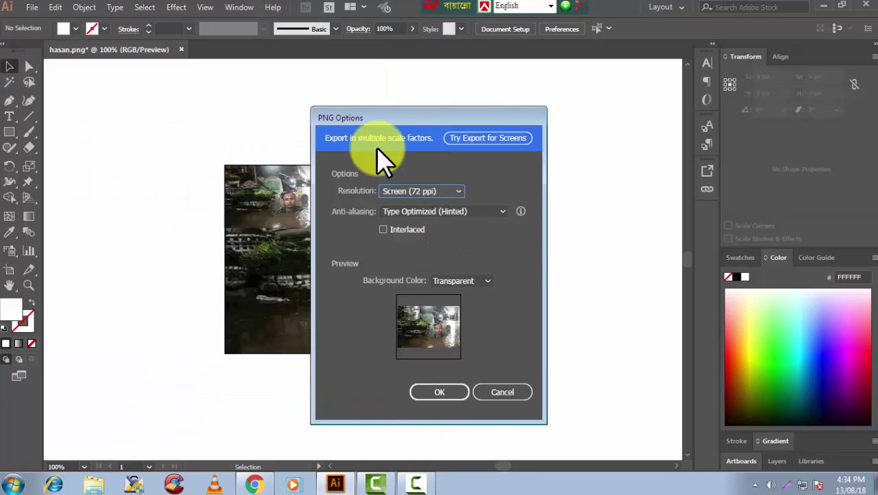
click(436, 393)
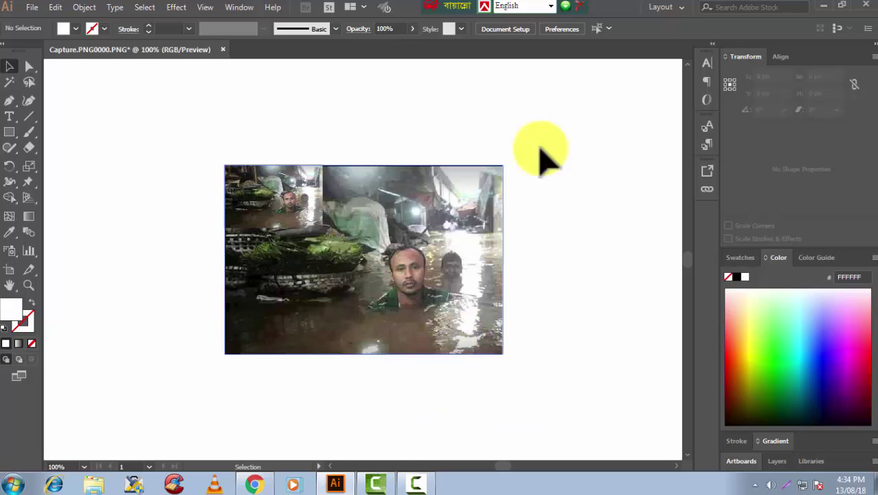
click(823, 5)
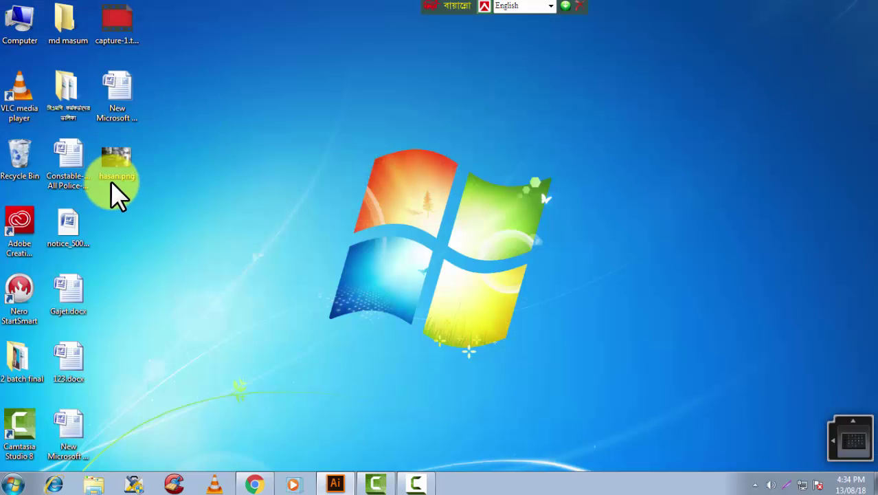
- View hasan.png from the desktop in Photo Viewer, then close it and return to Illustrator
drag(138, 169, 430, 99)
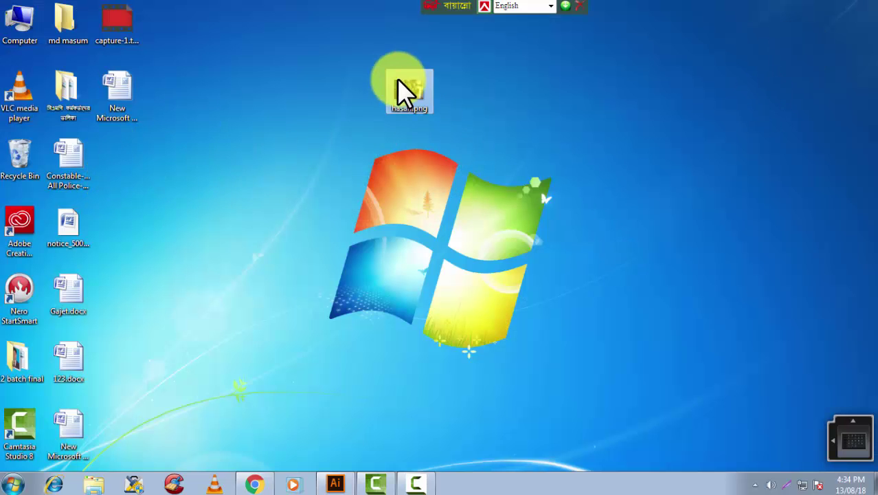
double_click(415, 95)
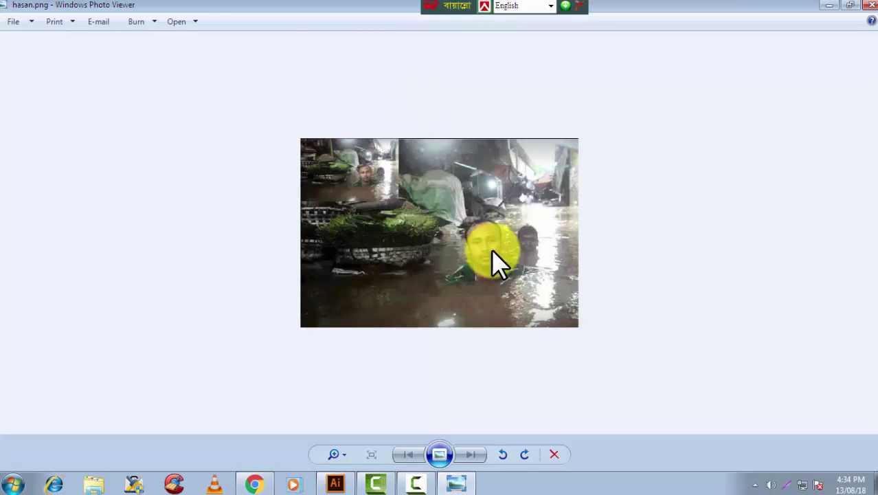
scroll(354, 180, up, 2)
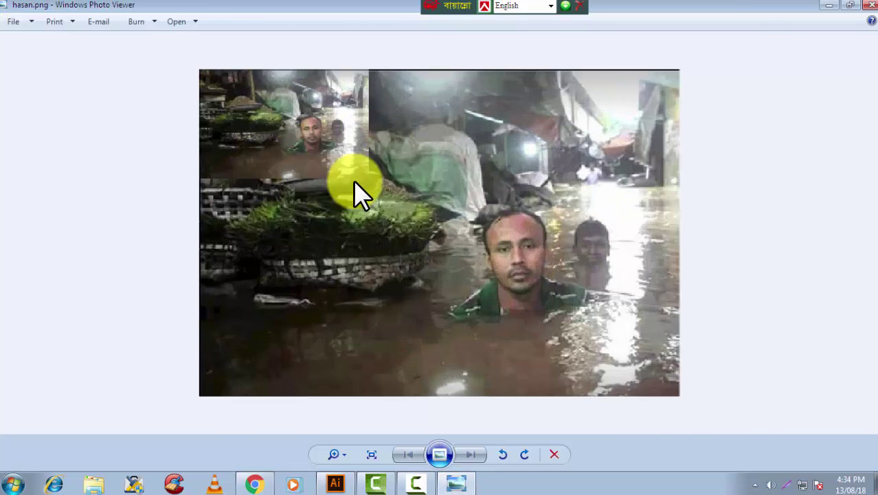
scroll(222, 98, up, 1)
scroll(348, 177, down, 1)
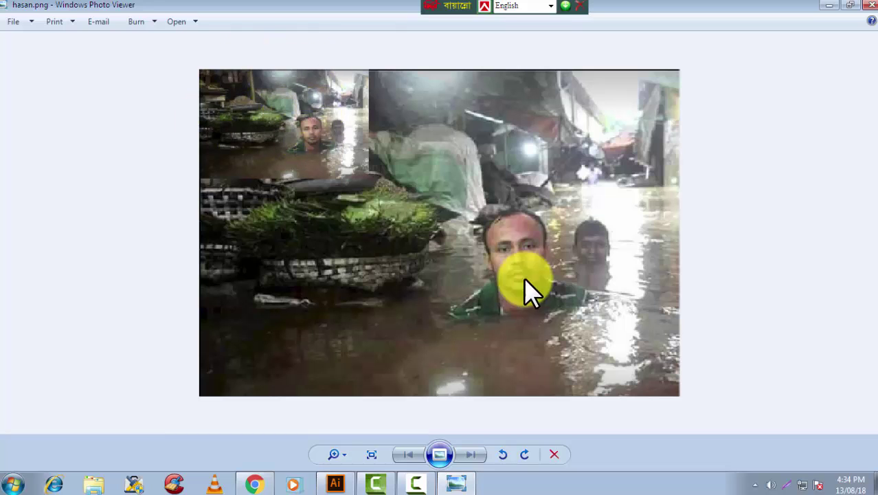
scroll(524, 278, down, 2)
click(866, 4)
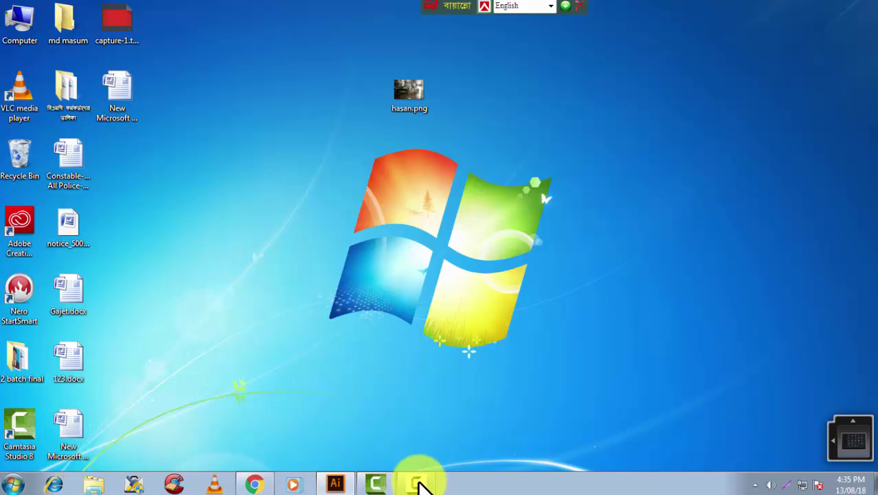
click(333, 484)
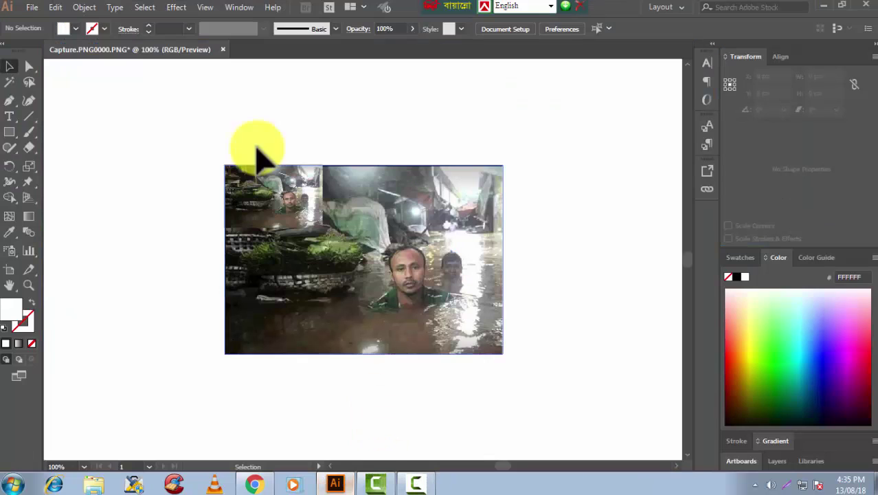
click(31, 7)
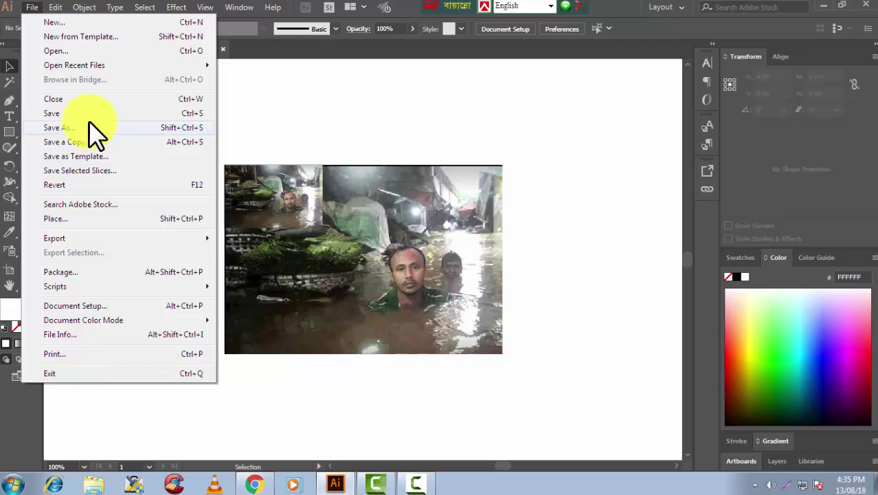
click(80, 355)
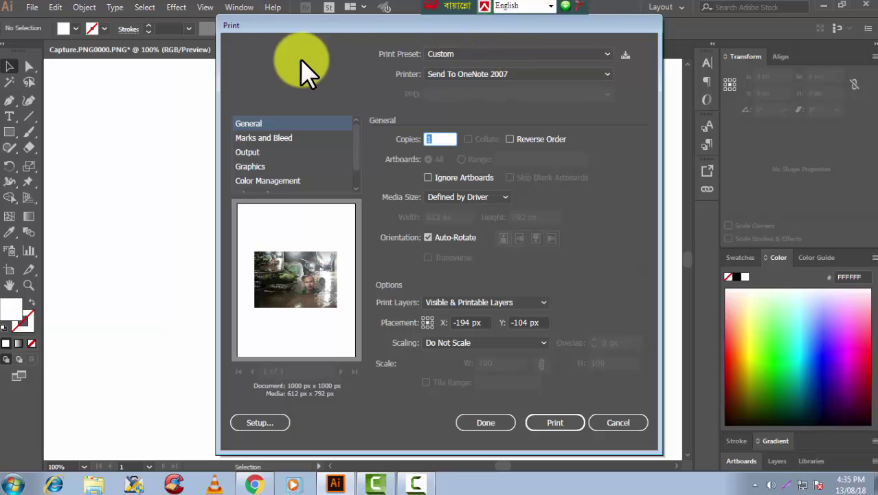
click(491, 74)
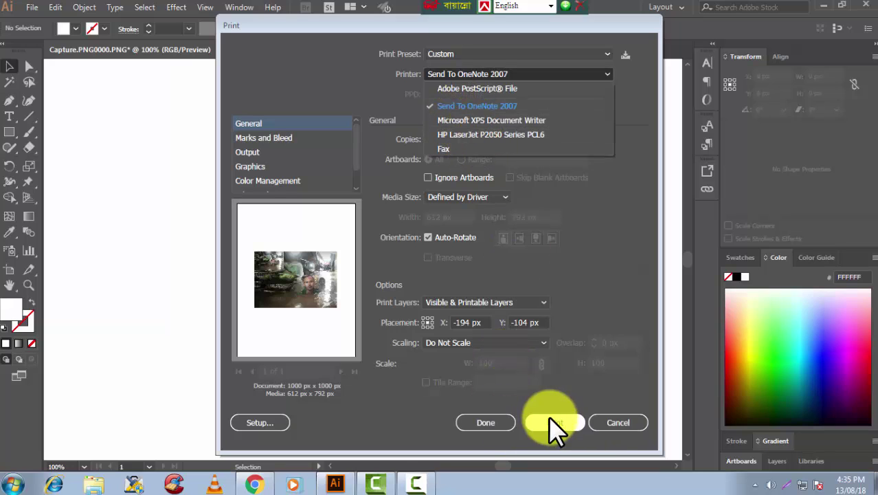
click(661, 72)
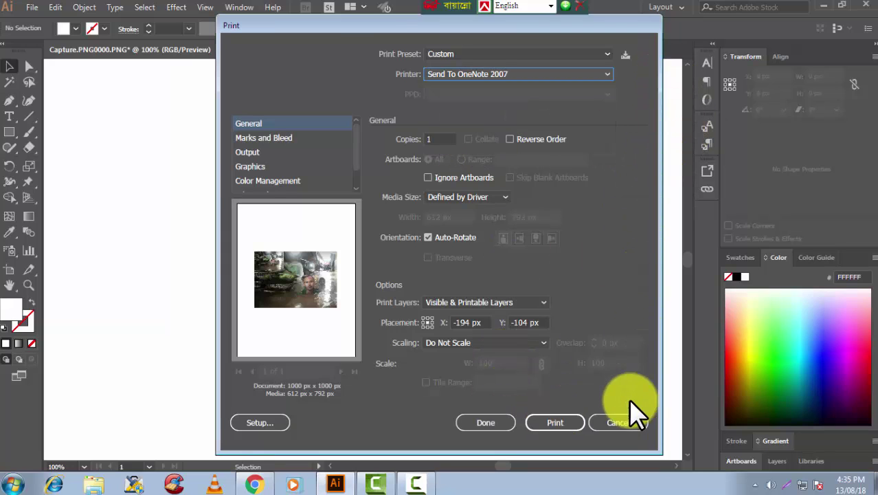
click(619, 423)
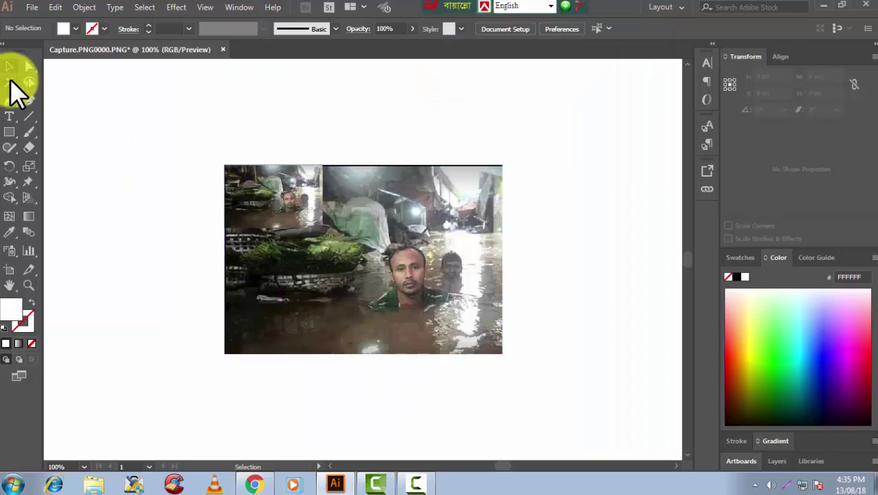
click(55, 7)
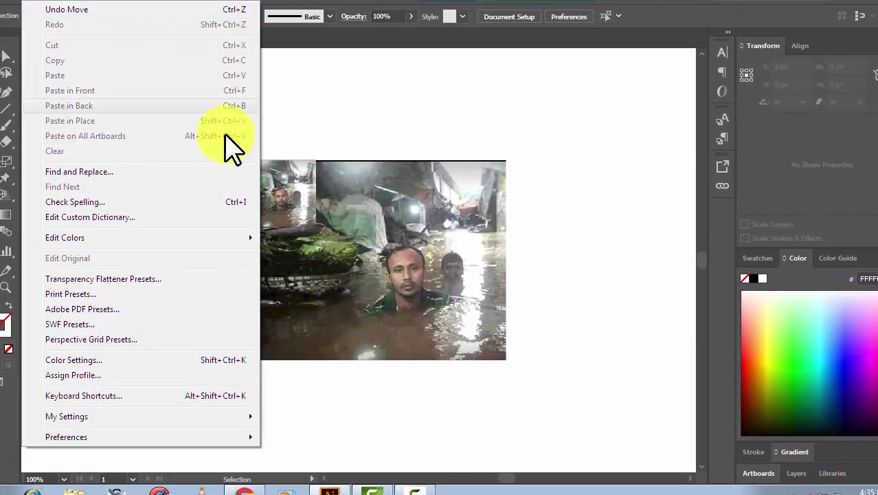
click(540, 188)
key(ctrl+z)
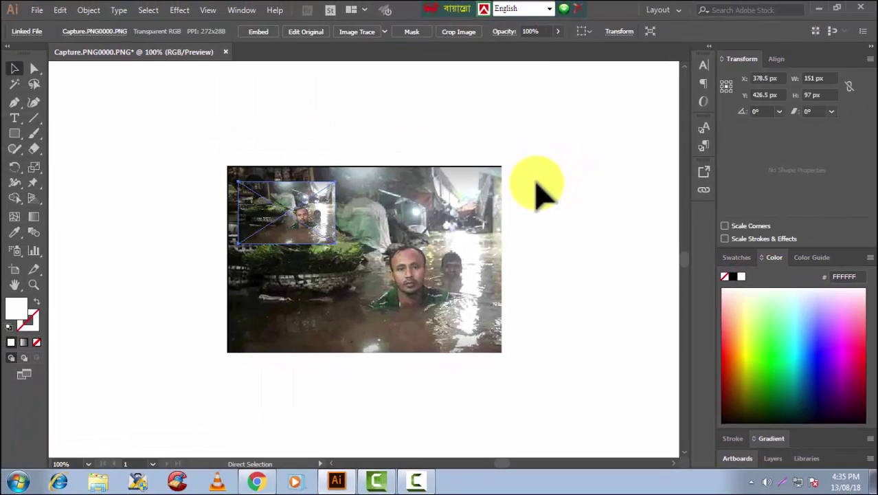
key(ctrl+z)
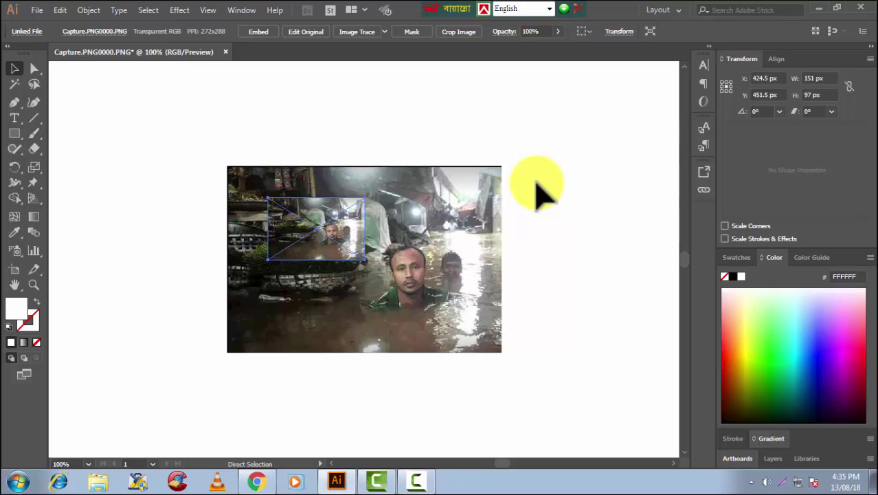
key(ctrl+z)
key(ctrl+z)
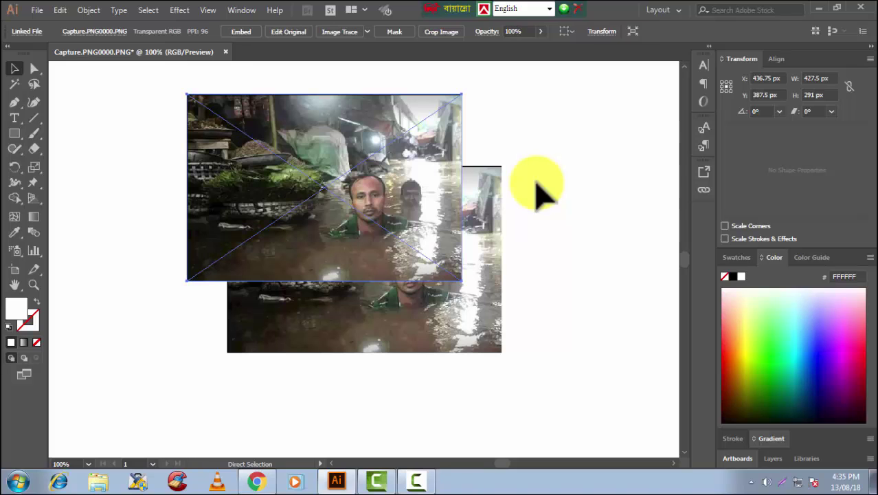
click(59, 10)
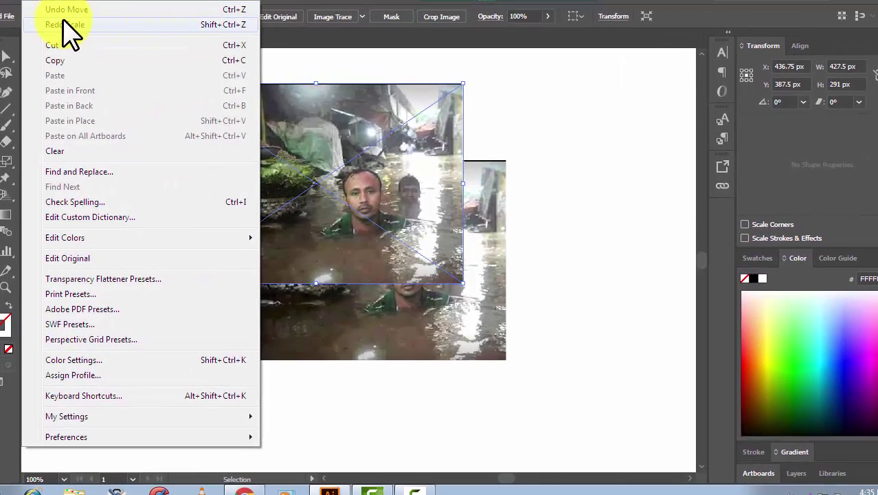
click(75, 25)
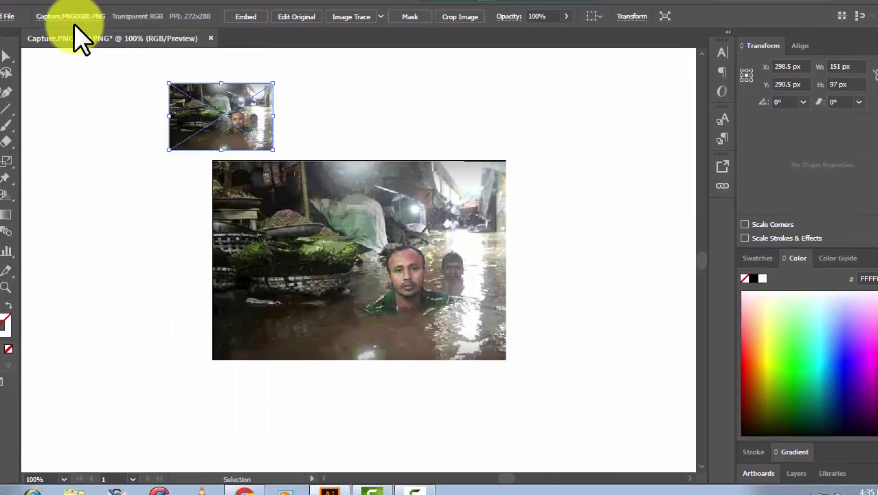
click(32, 2)
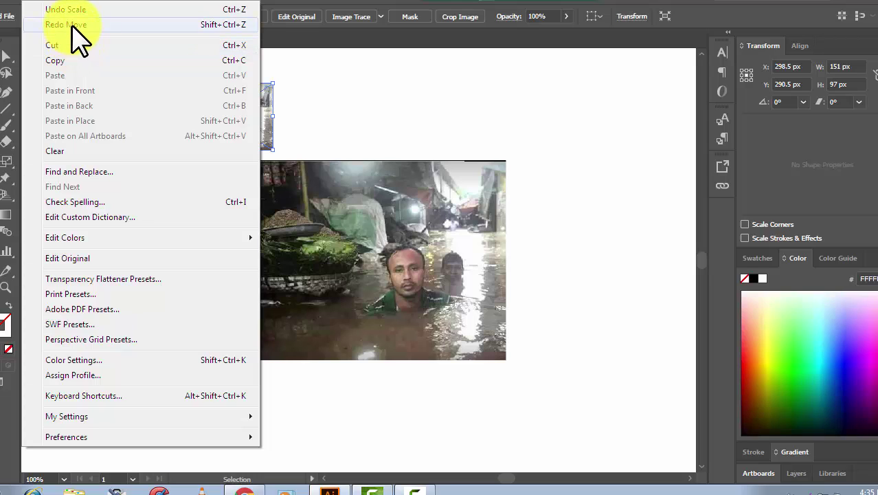
click(72, 26)
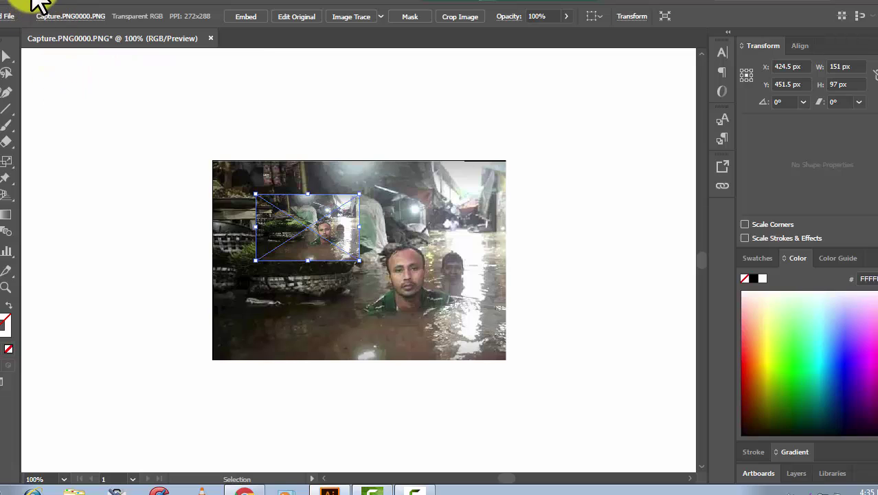
click(36, 6)
click(69, 25)
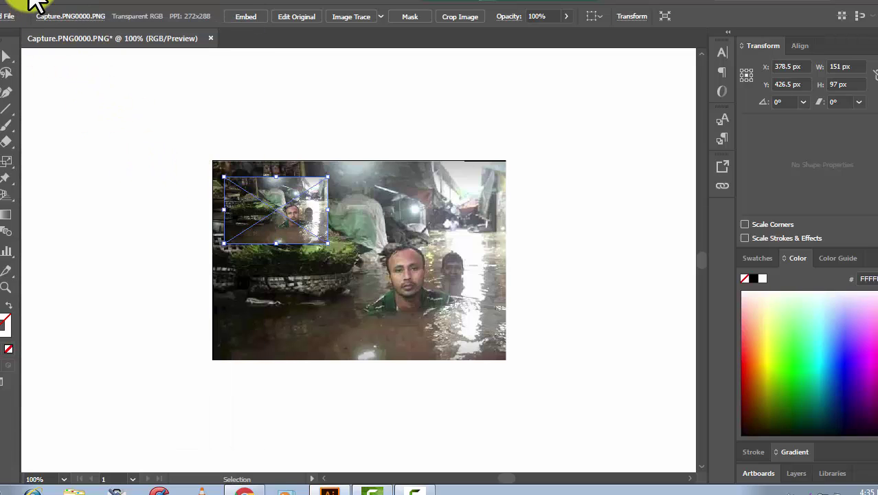
click(28, 6)
click(63, 26)
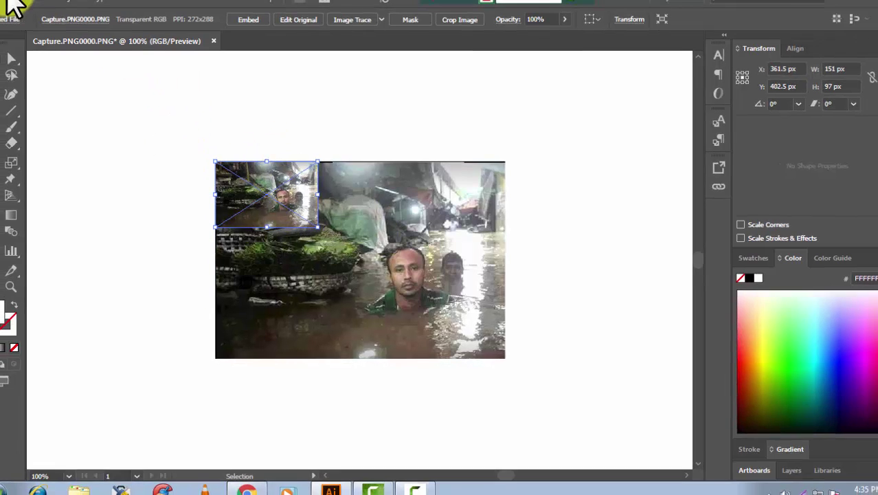
click(59, 9)
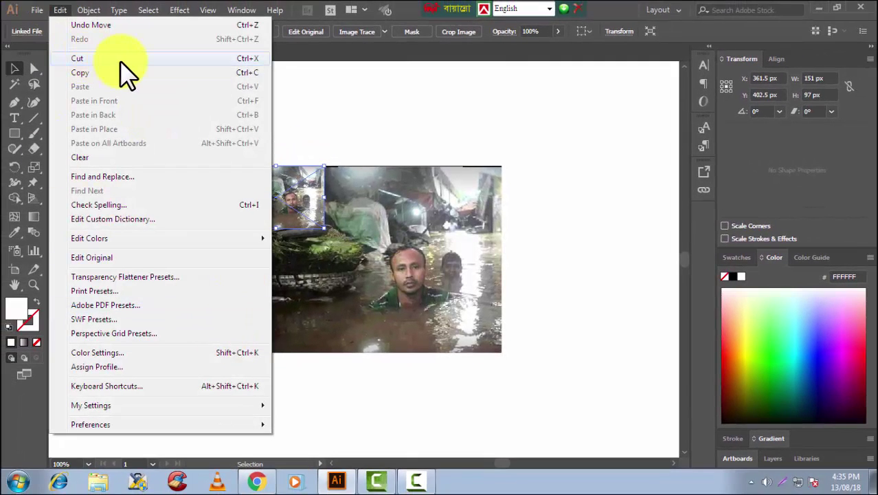
- Marquee-select the flooded-market photo with its inset picture and cut both from the artboard
click(398, 129)
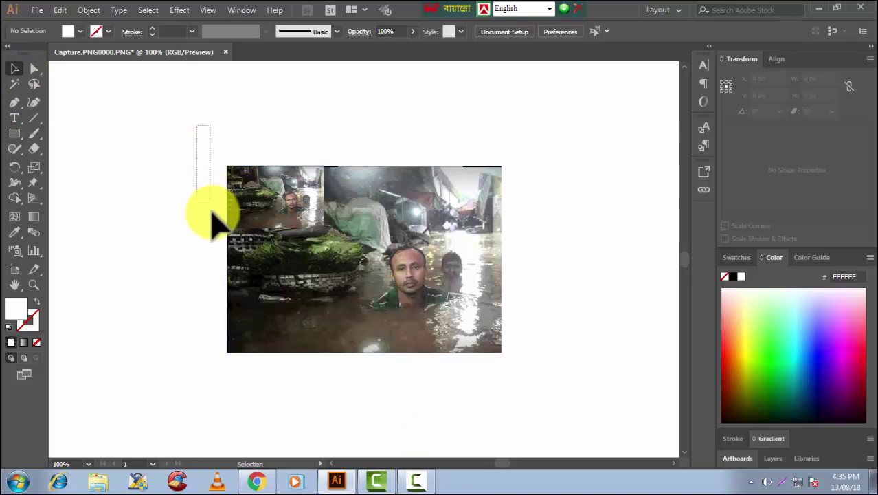
drag(196, 121, 216, 219)
mouse_move(221, 280)
mouse_down()
mouse_move(220, 313)
mouse_move(211, 271)
mouse_up()
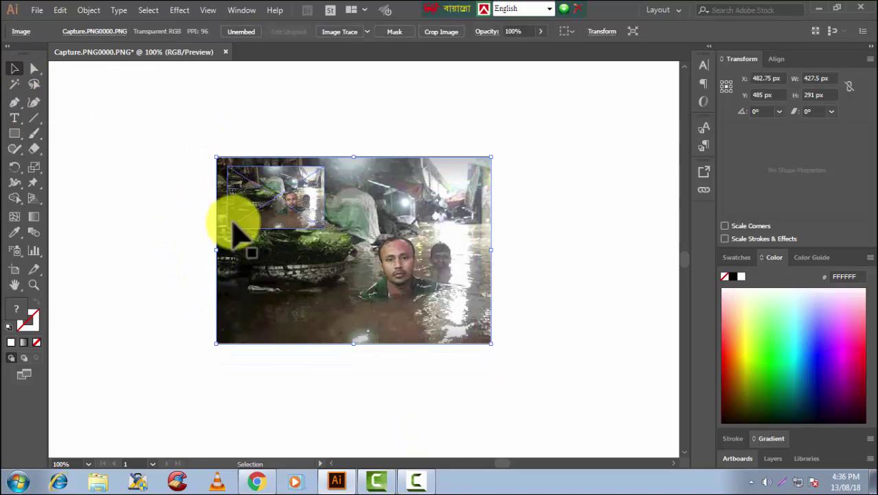
drag(188, 137, 604, 368)
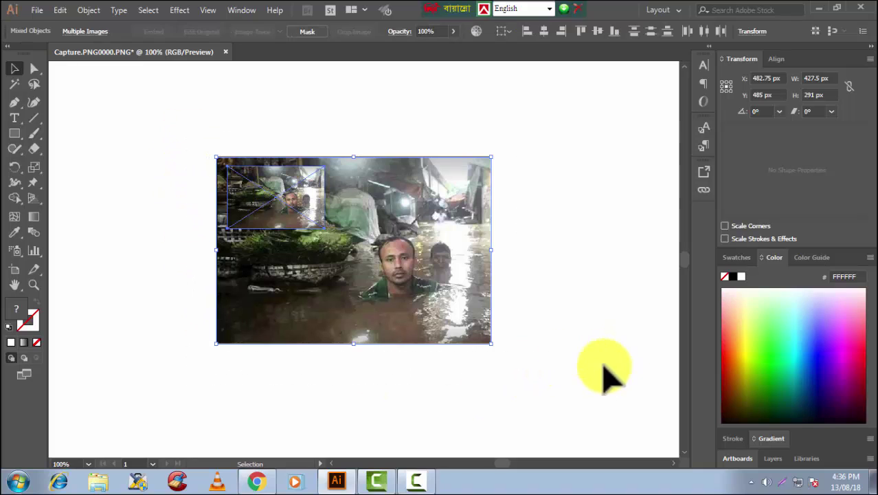
click(55, 10)
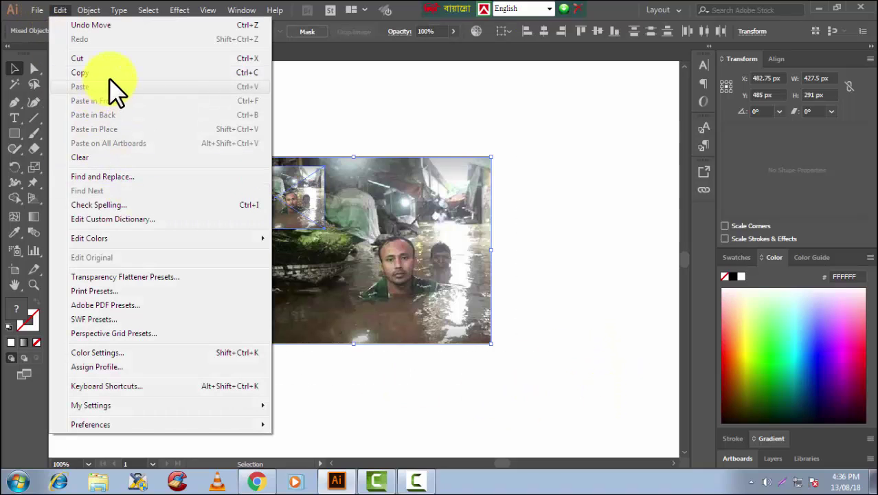
click(90, 58)
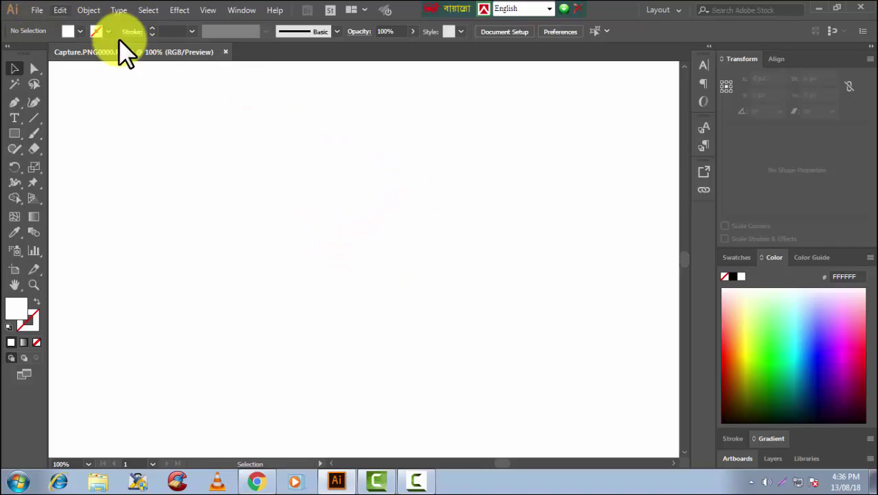
- Create a new 1000 × 1000 px document and bring its Untitled-2 tab to the front
click(38, 9)
click(79, 27)
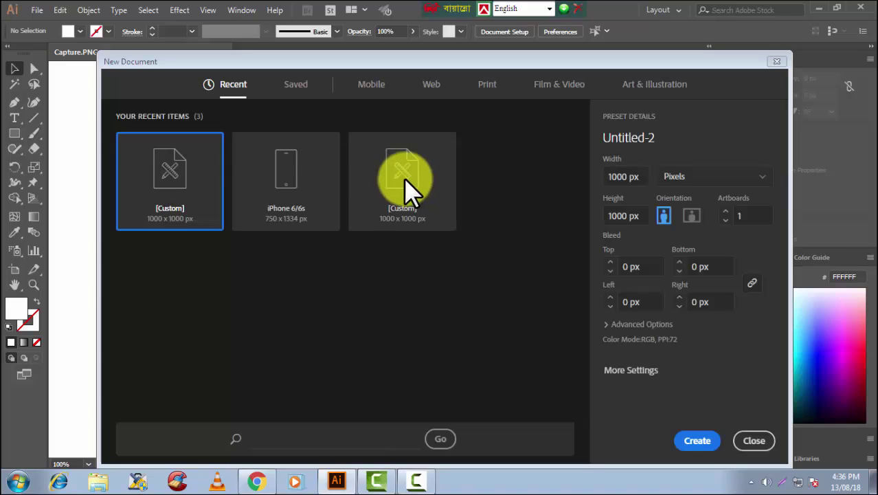
click(693, 445)
click(144, 53)
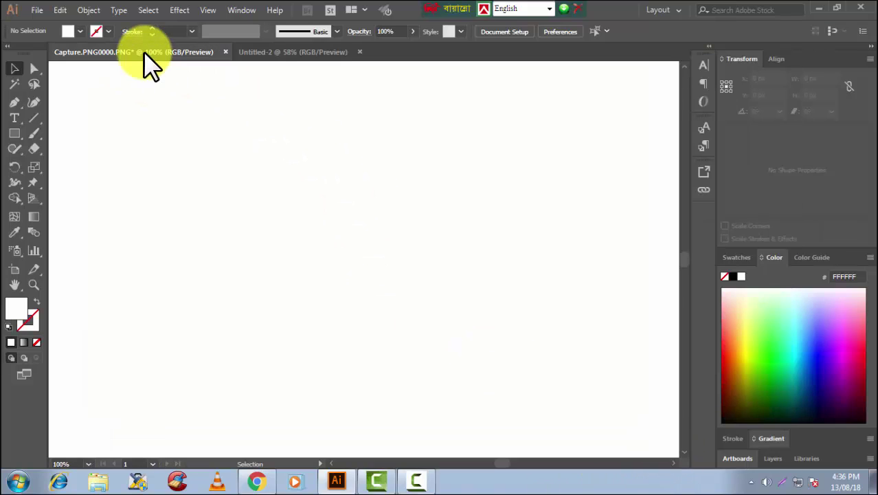
click(271, 52)
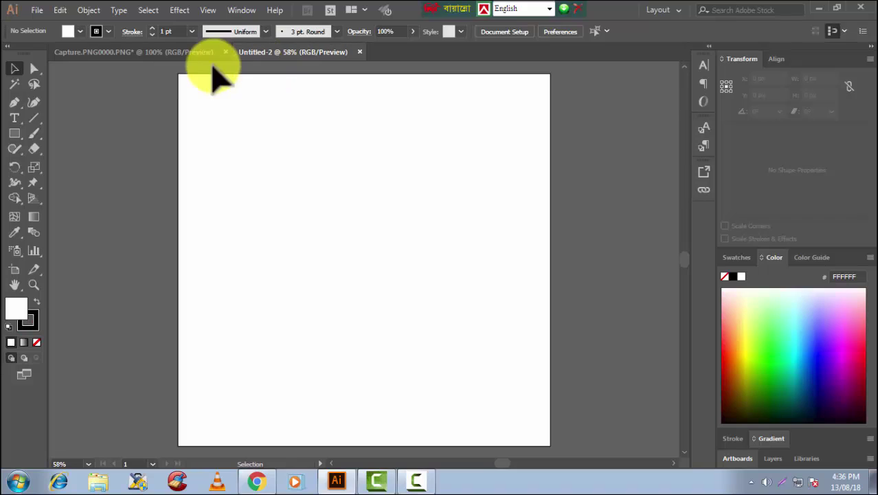
click(60, 10)
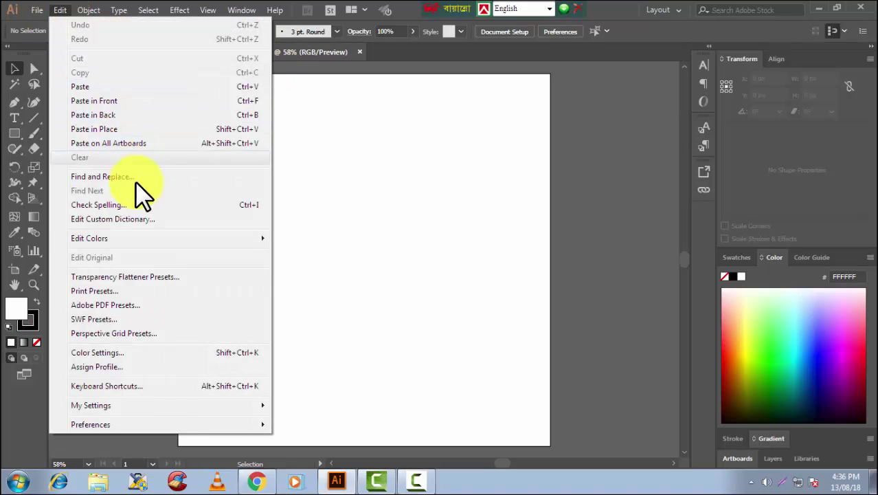
- Paste the cut photo and inset into Untitled-2, answering Yes to the place warning
click(88, 86)
click(503, 257)
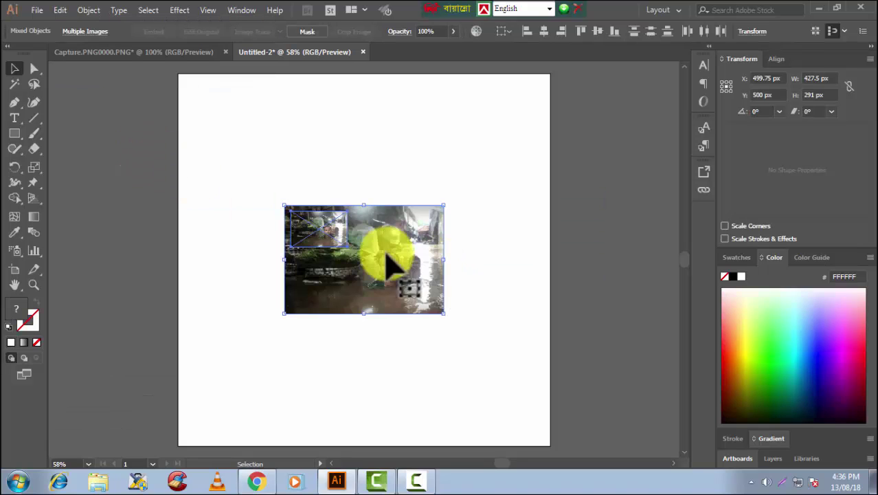
click(59, 9)
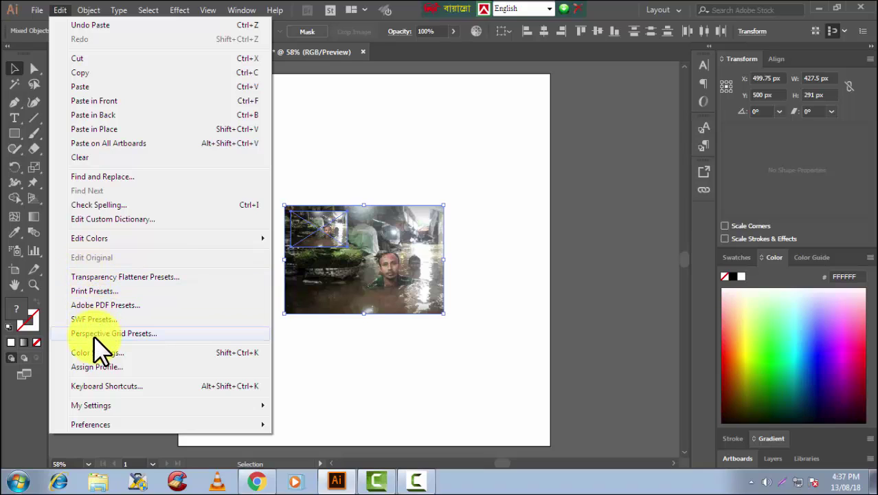
- Inspect the Color Settings and Keyboard Shortcuts dialogs, closing both without changes
click(133, 353)
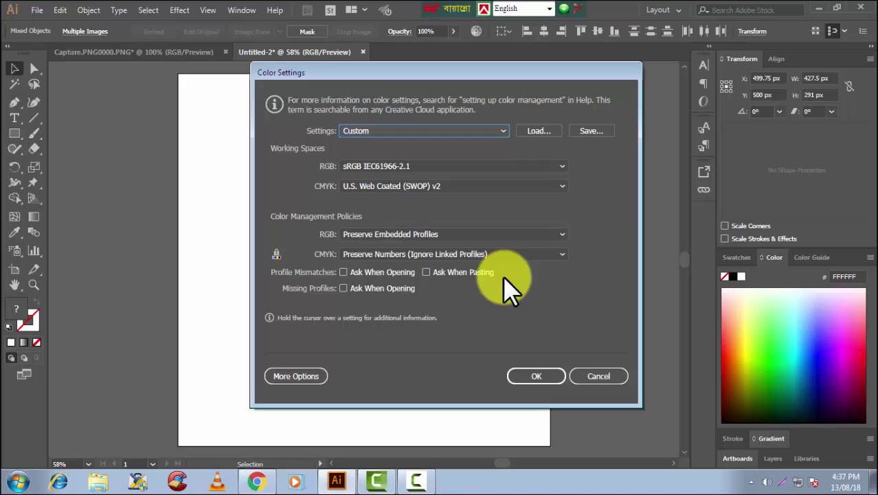
click(601, 383)
click(68, 10)
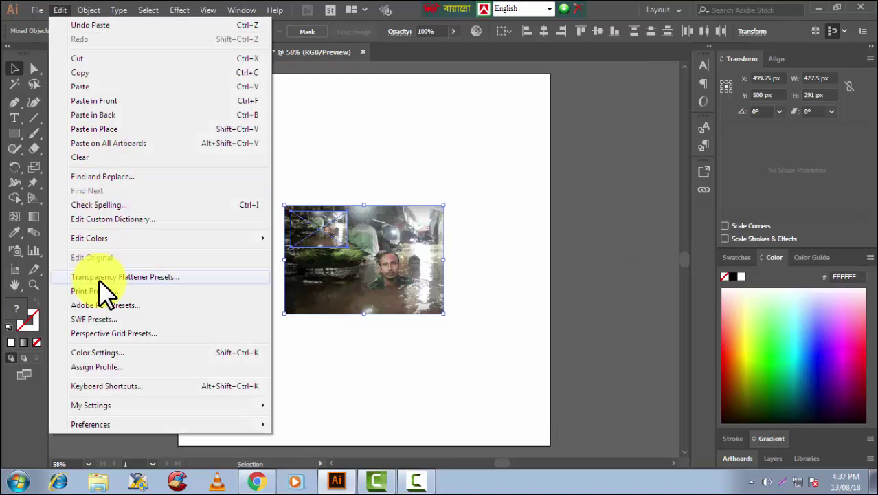
click(110, 386)
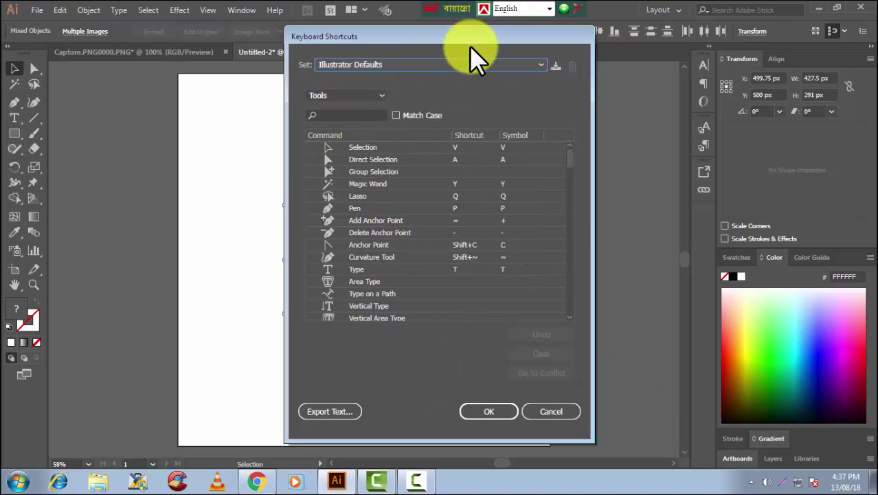
click(534, 67)
click(541, 65)
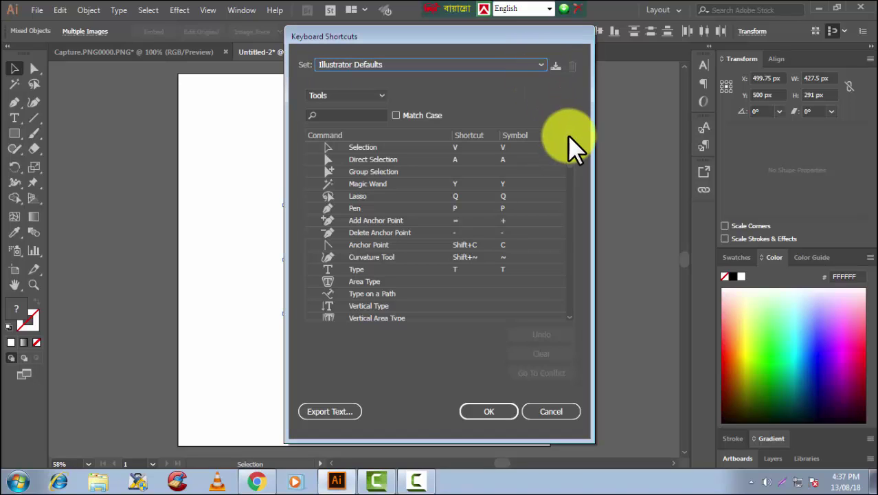
click(545, 412)
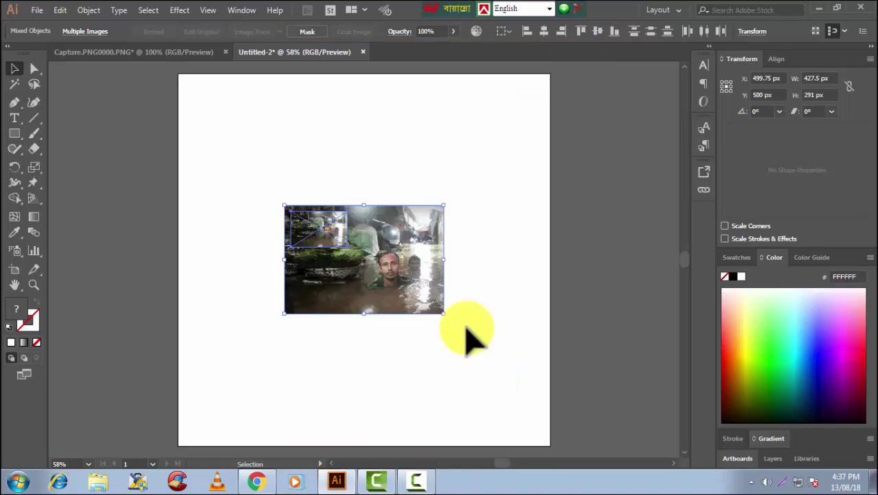
- Marquee-select the pasted photo and its inset copy and delete them
click(58, 9)
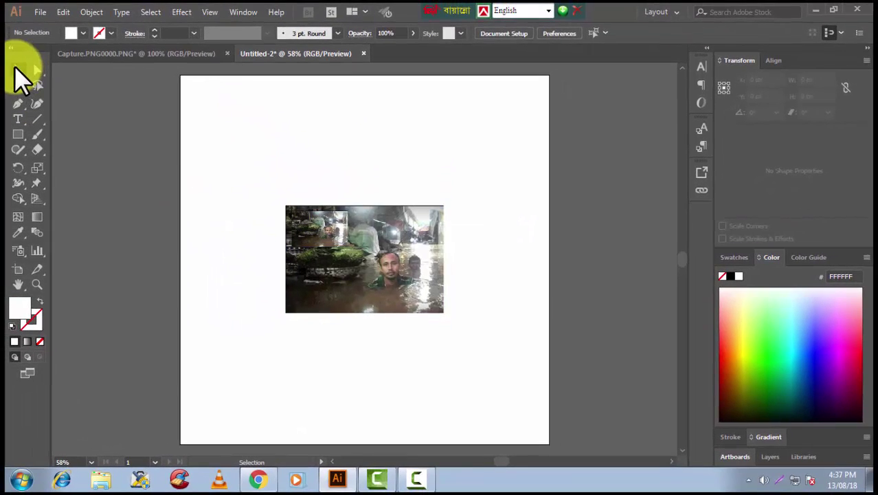
click(18, 69)
drag(202, 162, 469, 329)
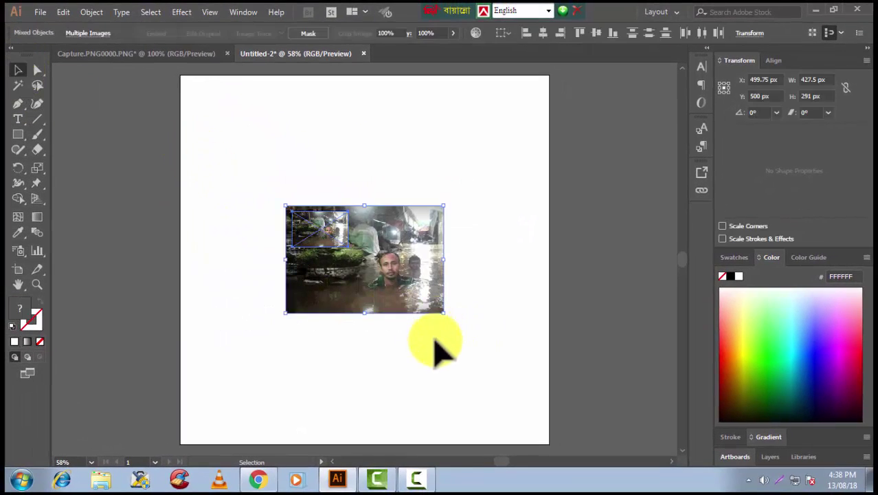
key(Delete)
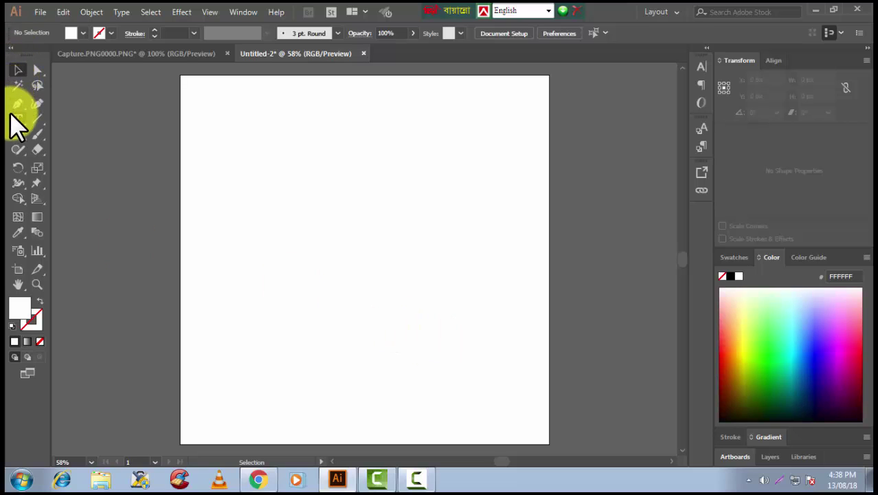
- Draw a rectangle across the artboard centre and fill it red (E52020)
click(17, 132)
mouse_move(289, 174)
mouse_down()
mouse_move(479, 300)
mouse_move(502, 297)
mouse_up()
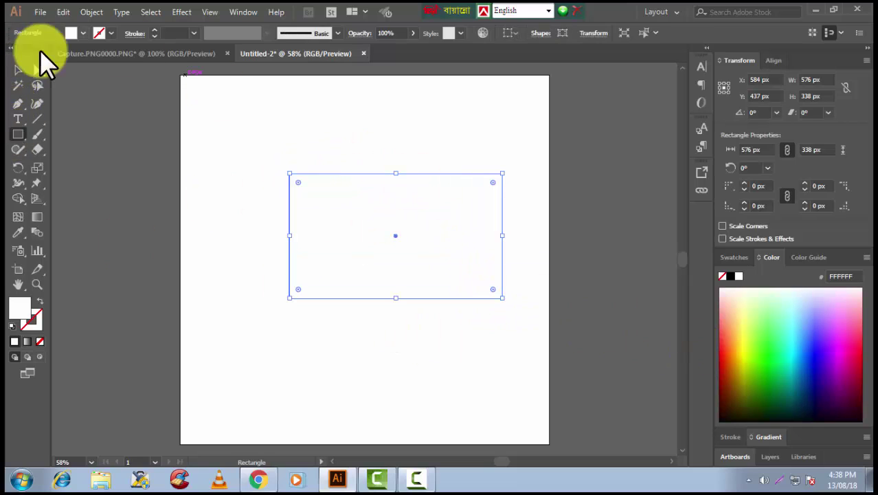
double_click(18, 310)
click(411, 171)
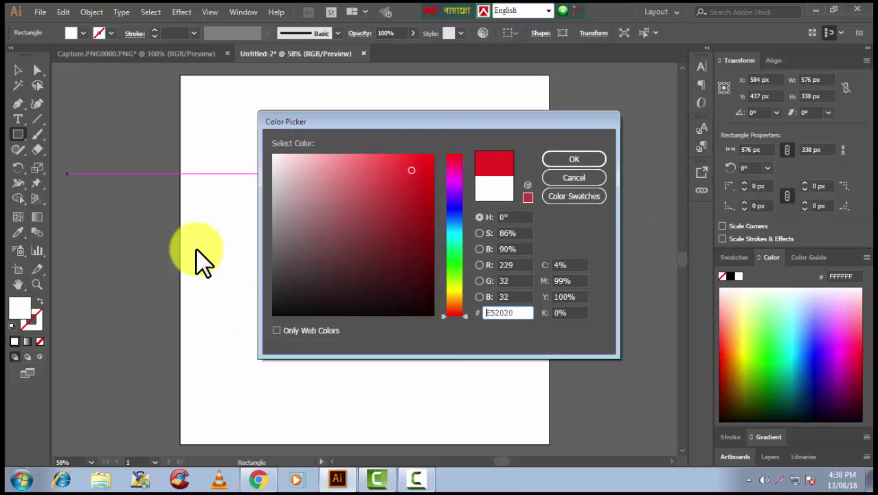
click(574, 159)
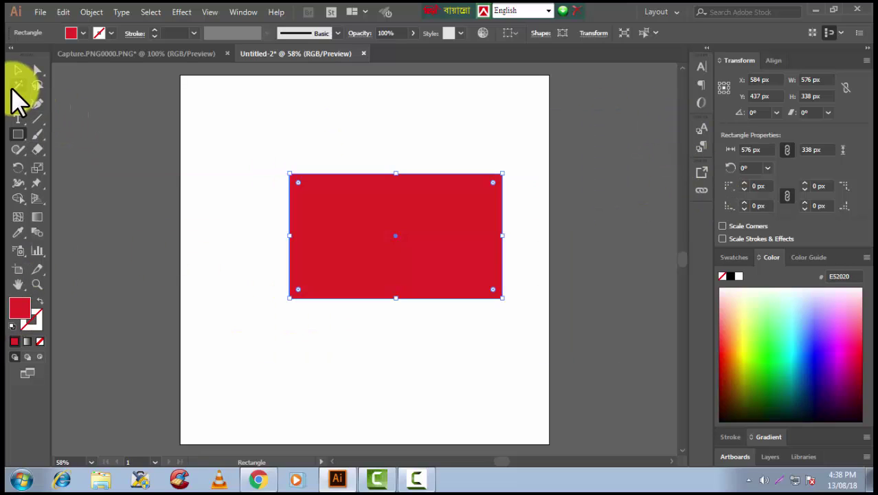
- Move the 576 × 338 px red rectangle to the upper middle of the artboard
click(15, 69)
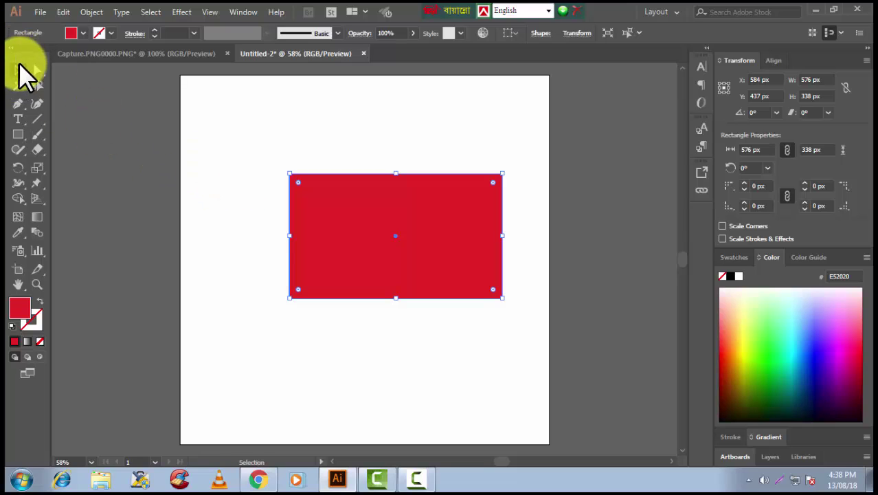
mouse_move(364, 233)
mouse_down()
mouse_move(191, 191)
mouse_move(535, 173)
mouse_move(534, 358)
mouse_move(212, 220)
mouse_up()
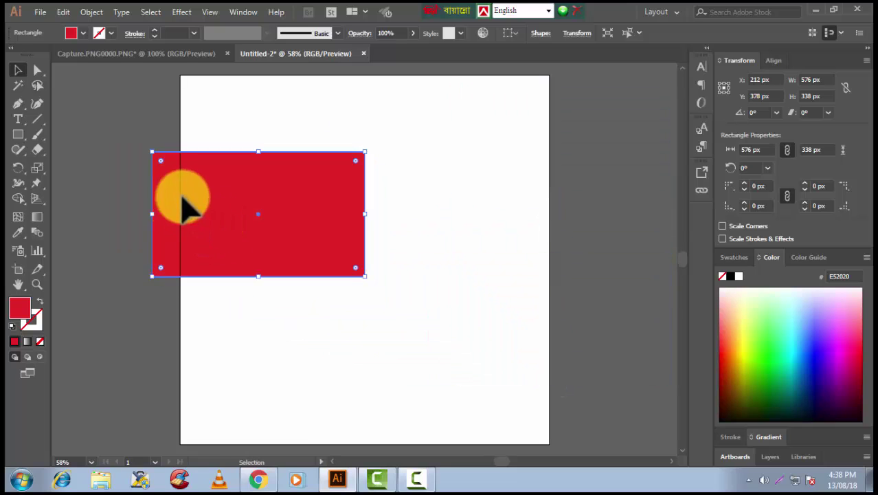
mouse_move(180, 196)
mouse_down()
mouse_move(251, 173)
mouse_move(402, 182)
mouse_move(455, 195)
mouse_move(355, 196)
mouse_up()
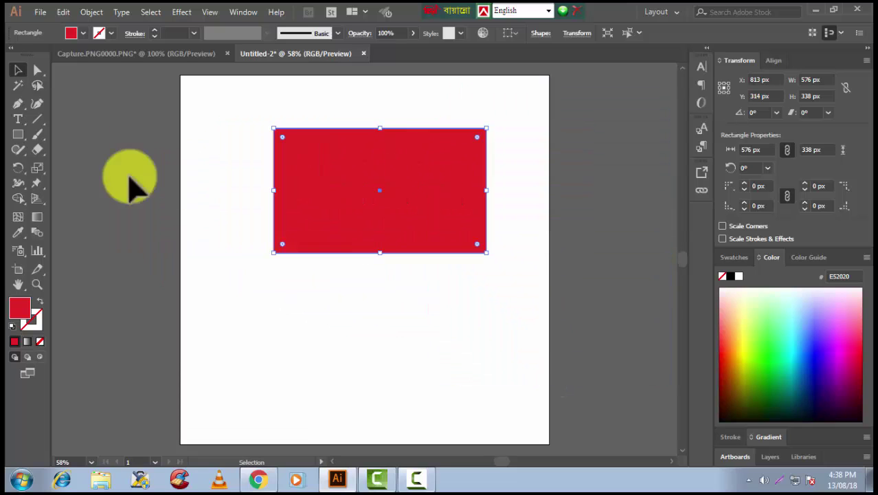
click(36, 68)
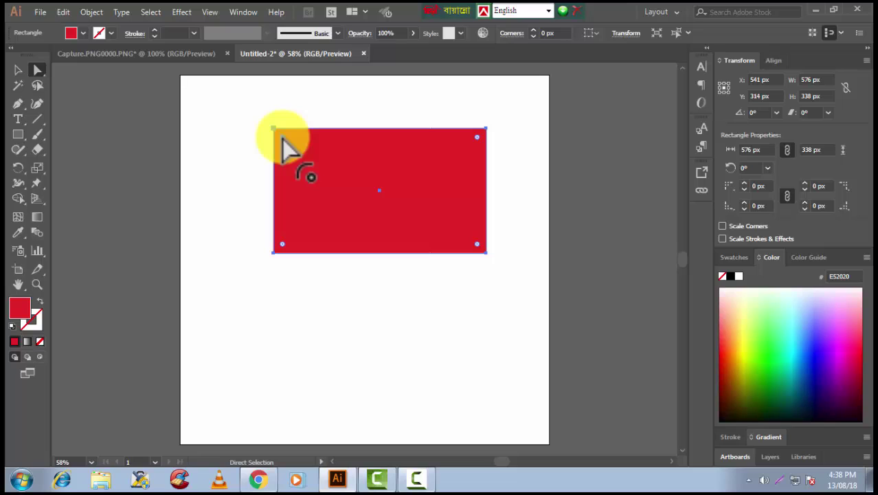
- Round and reshape the red rectangle's top-left corner with the Direct Selection tool
drag(282, 137, 357, 205)
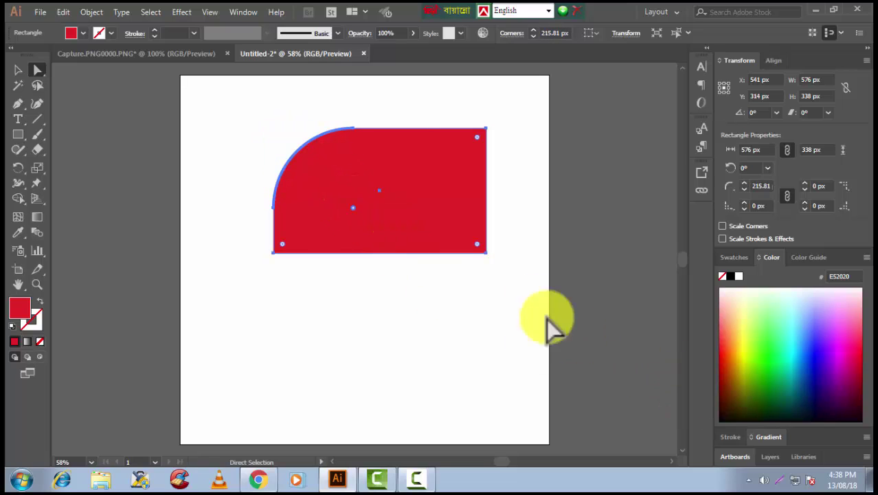
click(275, 210)
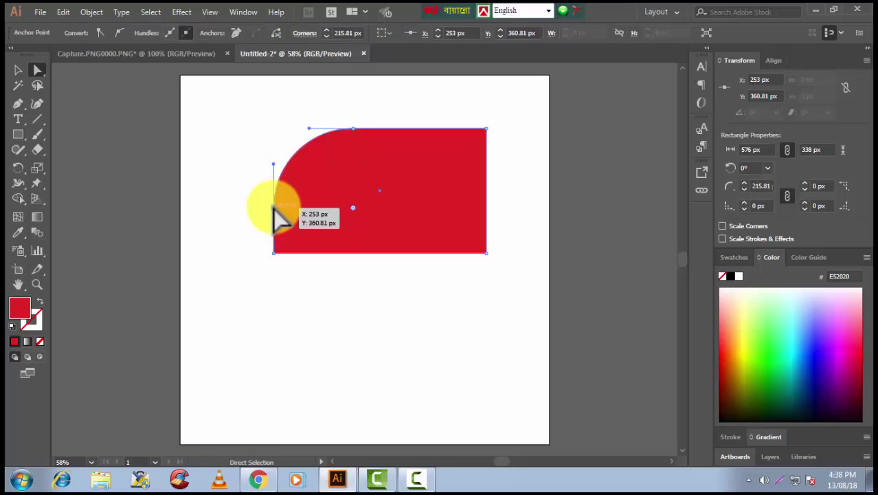
drag(278, 218, 279, 175)
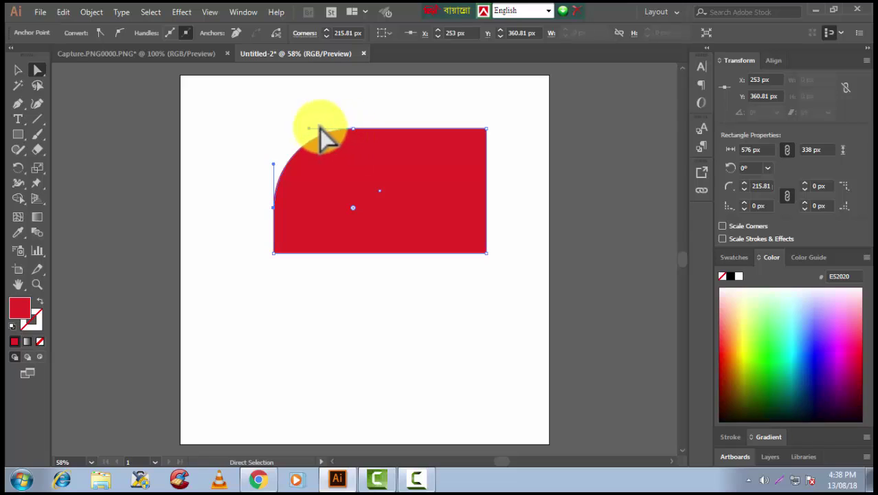
drag(320, 131, 274, 192)
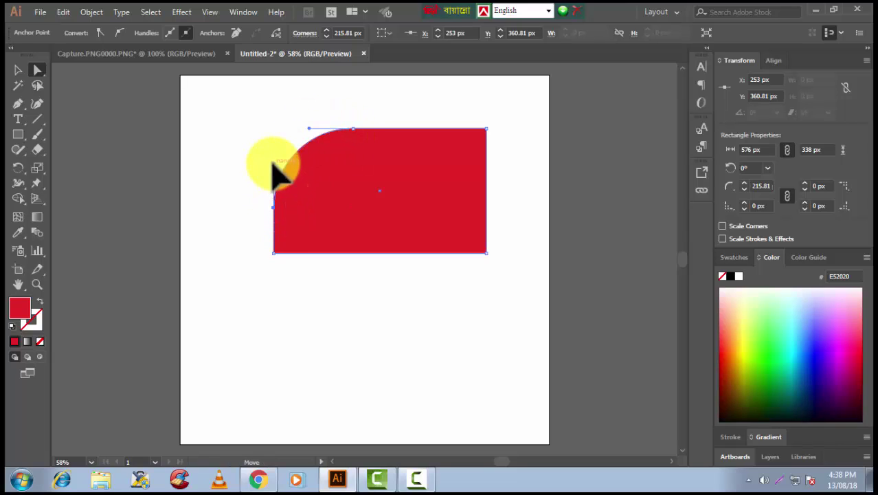
mouse_move(274, 177)
mouse_down()
mouse_move(218, 153)
mouse_move(64, 138)
mouse_move(123, 176)
mouse_move(412, 177)
mouse_move(320, 131)
mouse_move(258, 125)
mouse_move(303, 138)
mouse_move(278, 137)
mouse_move(320, 129)
mouse_move(264, 106)
mouse_up()
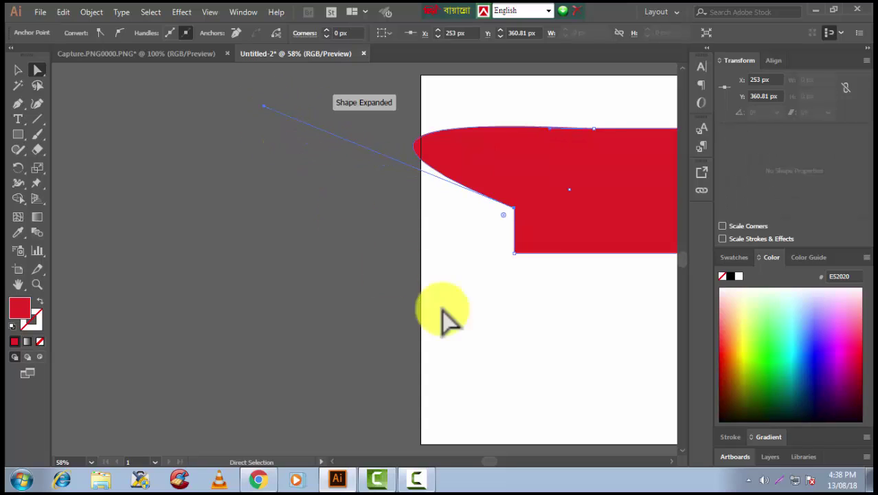
click(671, 461)
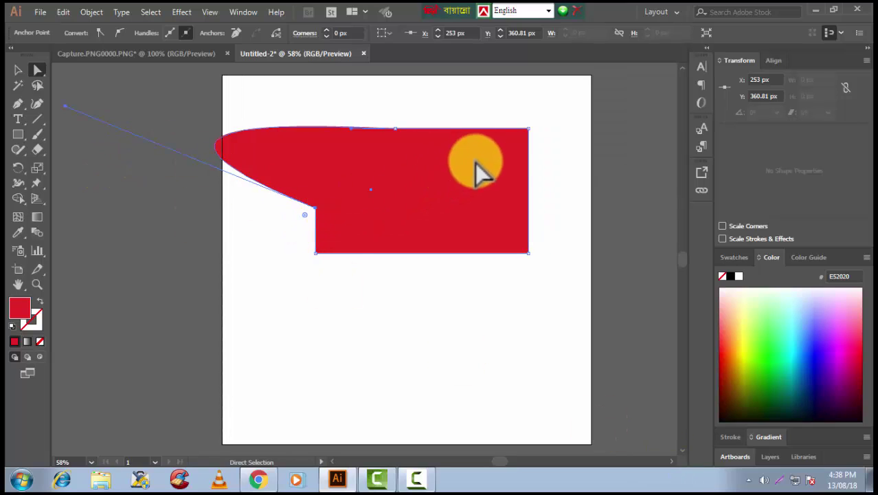
- Round the top-right corner and pull curves out of the right-edge anchor
click(528, 133)
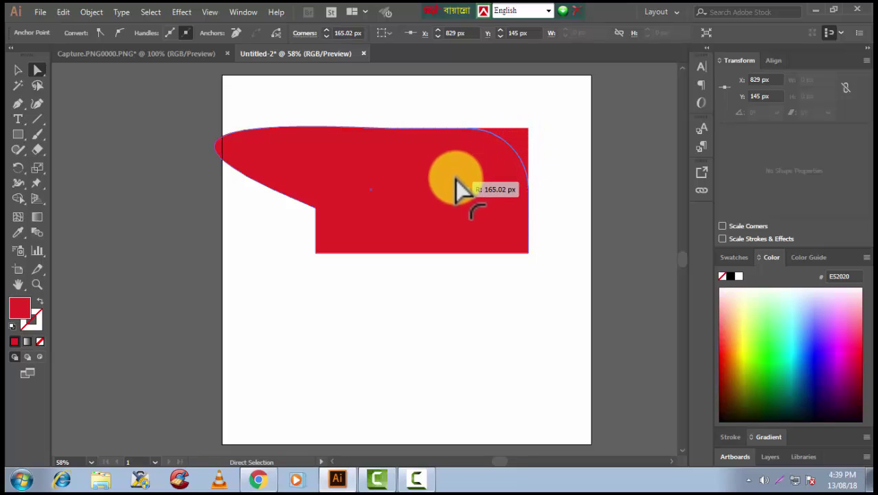
drag(456, 180, 465, 178)
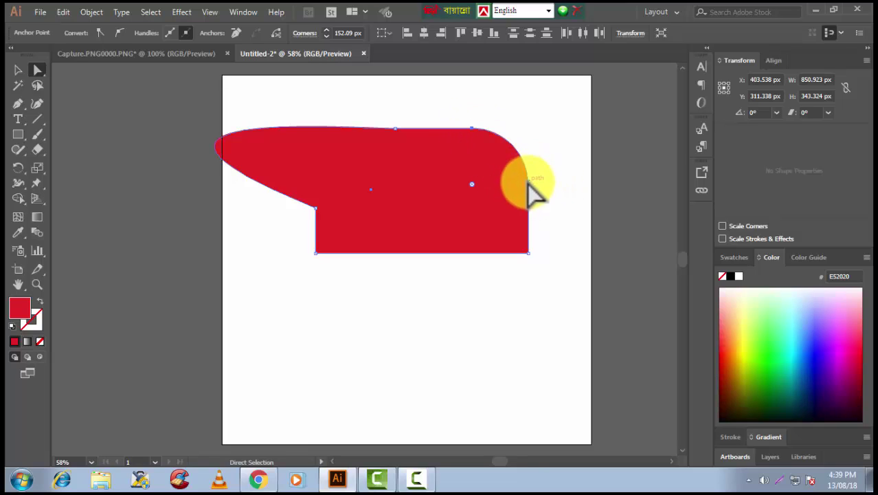
drag(529, 185, 530, 186)
click(529, 185)
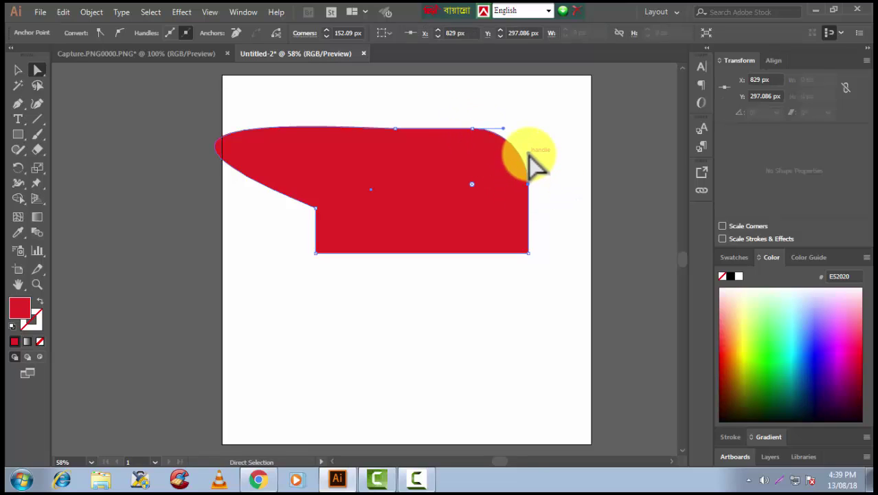
drag(528, 155, 579, 140)
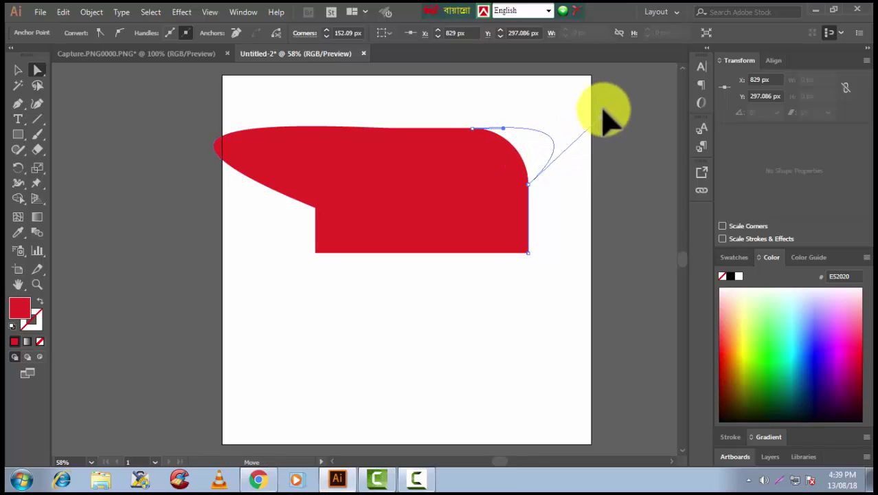
drag(578, 141, 612, 183)
scroll(382, 323, down, 1)
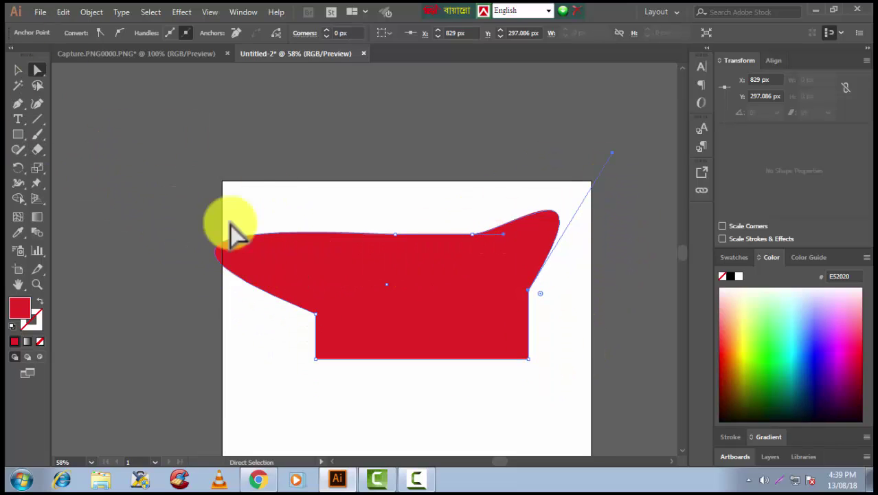
scroll(126, 138, down, 1)
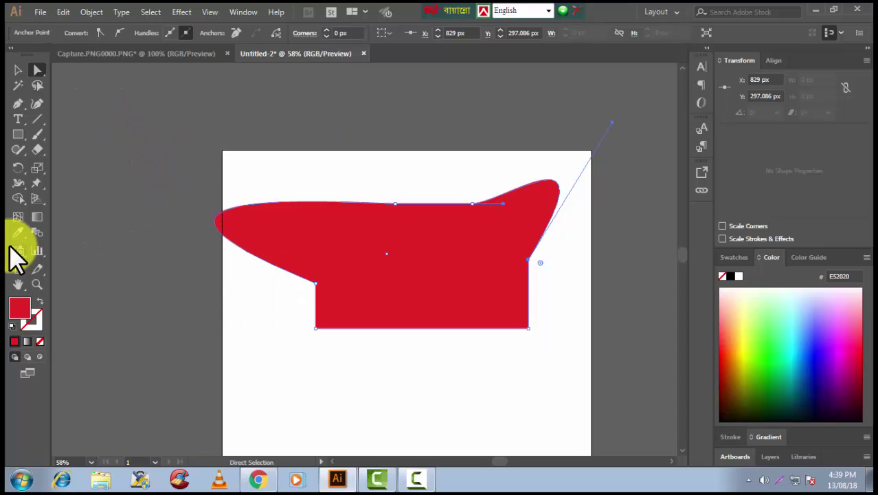
- Undo the last curve change, then select the whole red shape and delete it
click(18, 70)
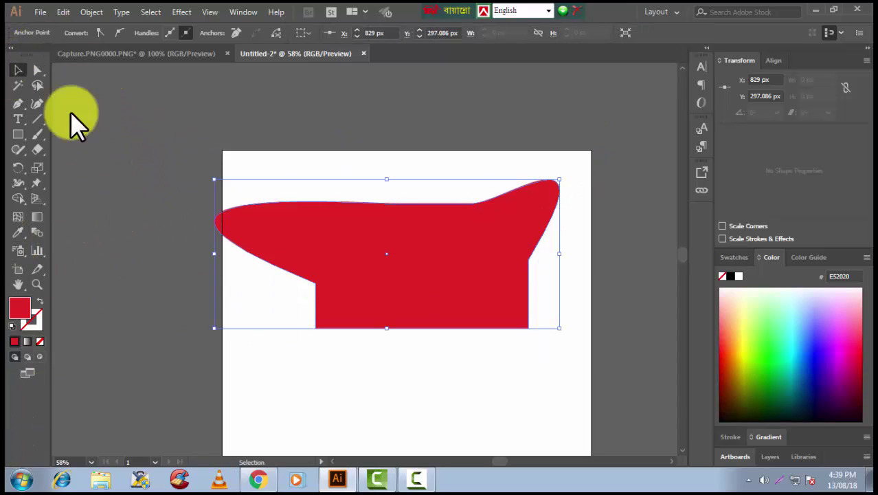
key(ctrl+z)
click(273, 221)
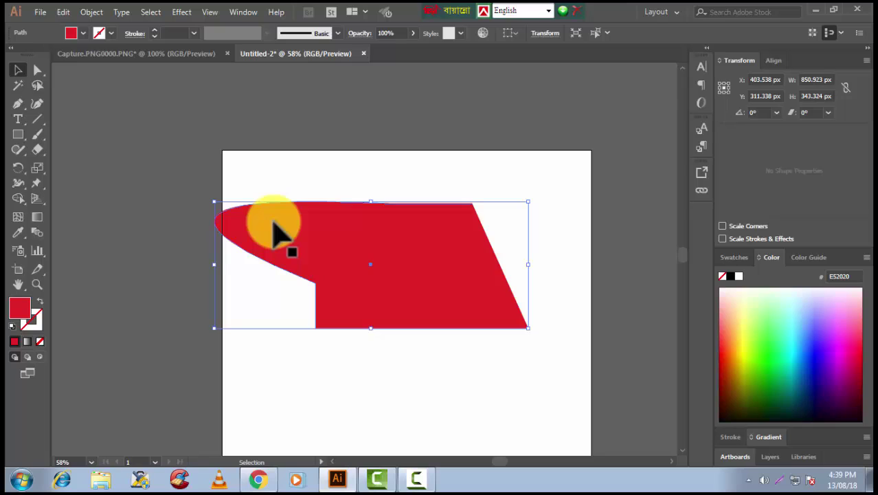
key(Delete)
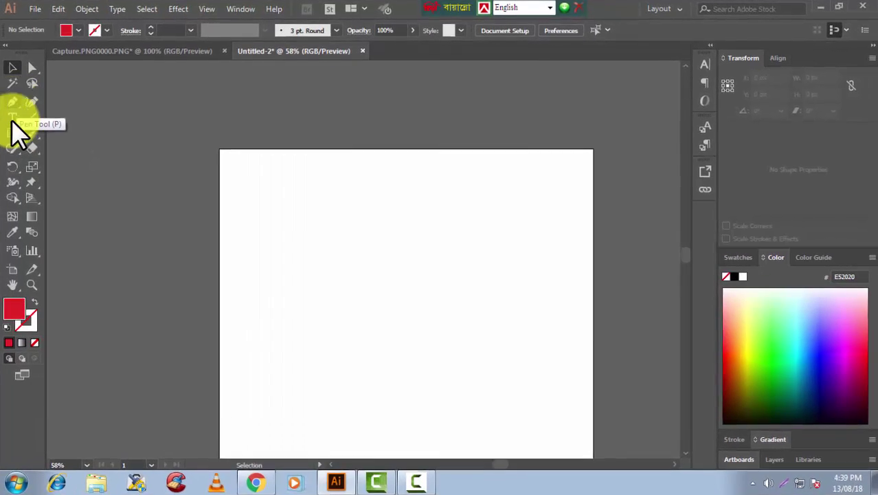
- Draw a 171 × 152 px red square and Alt-drag copies into a row of four with copies below the last
click(17, 136)
drag(242, 192, 307, 248)
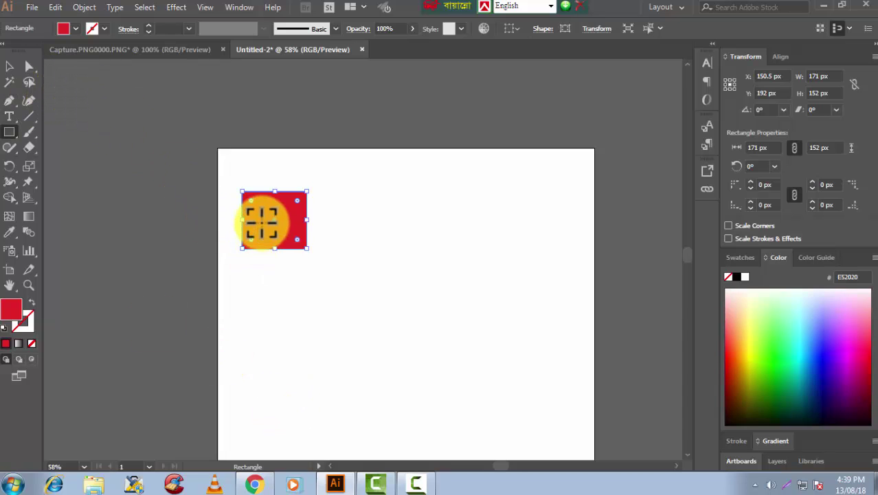
drag(257, 234, 278, 230)
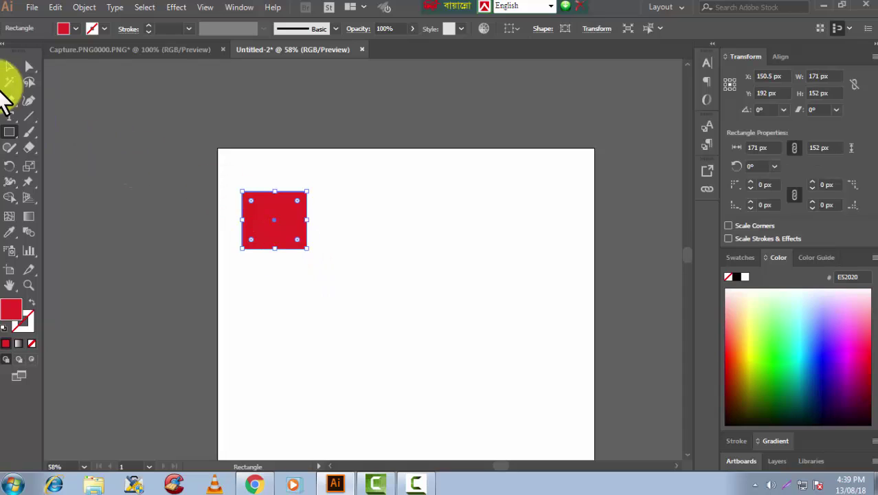
click(8, 68)
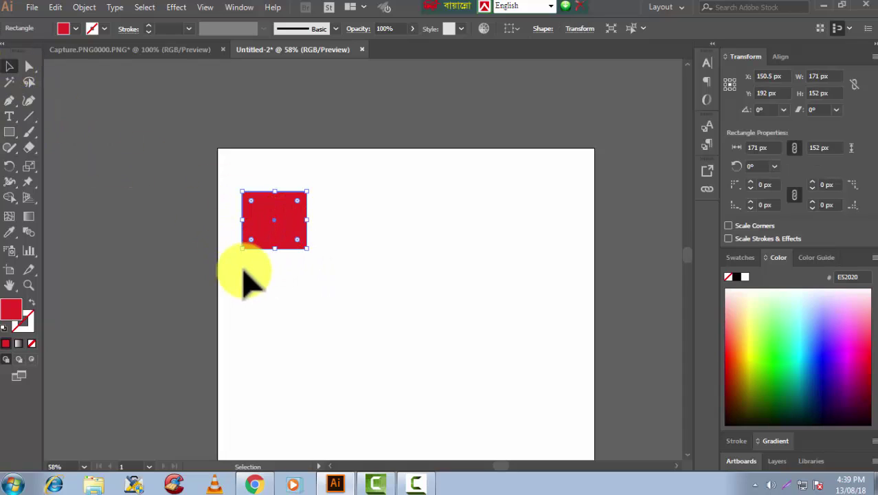
drag(274, 231, 522, 229)
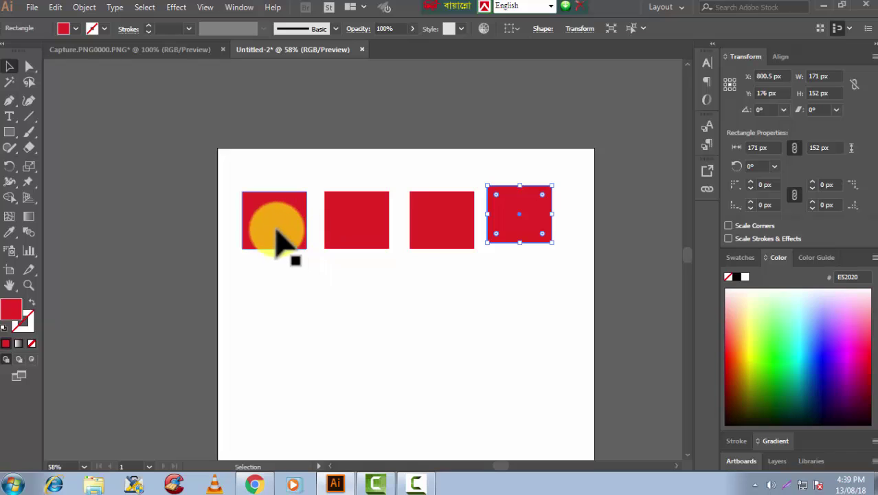
mouse_move(531, 228)
mouse_down()
mouse_move(533, 384)
mouse_move(523, 391)
mouse_up()
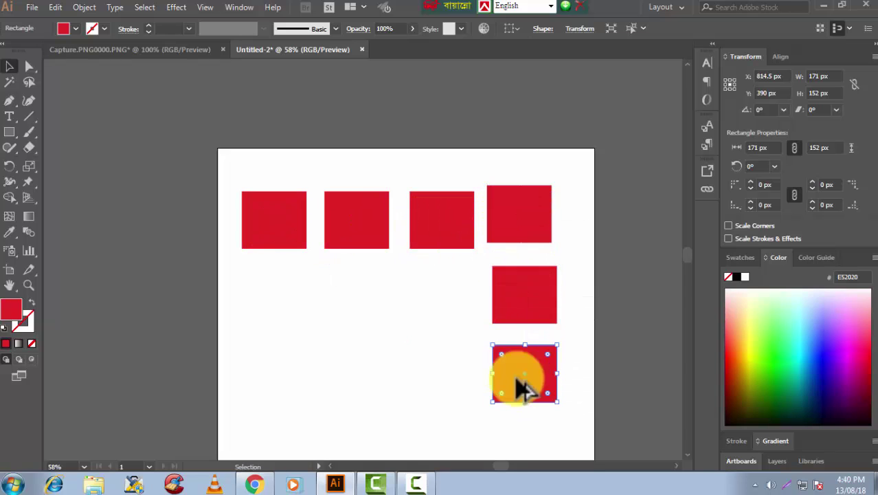
- Alt-drag copies of the third square down its column, then exit isolation mode
double_click(443, 237)
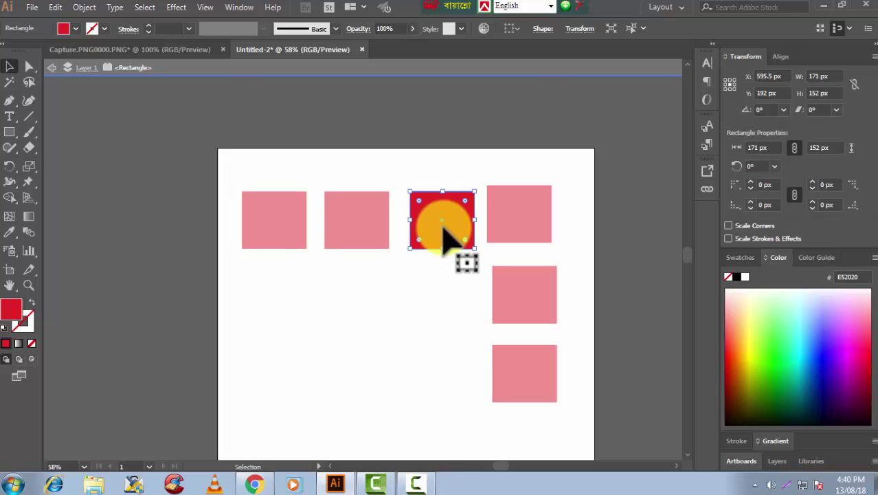
drag(444, 237, 444, 380)
key(a)
mouse_move(446, 380)
mouse_down()
mouse_move(446, 388)
mouse_move(445, 306)
mouse_move(449, 383)
mouse_up()
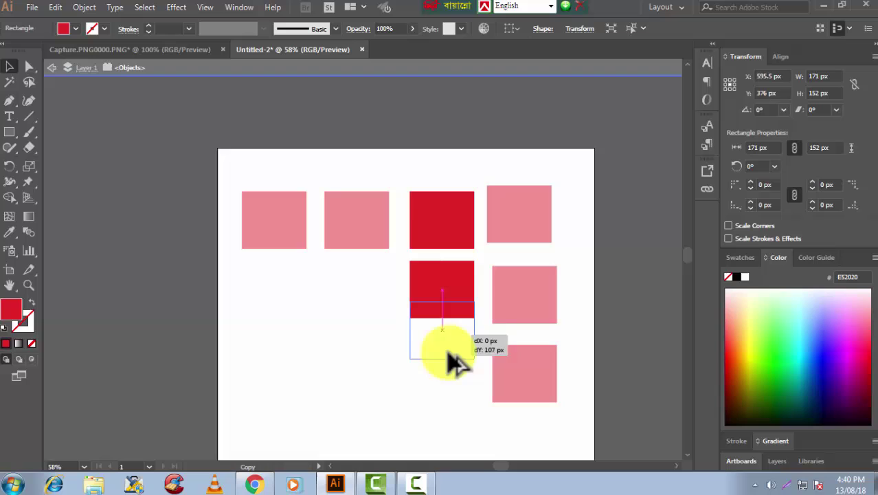
click(340, 231)
double_click(337, 156)
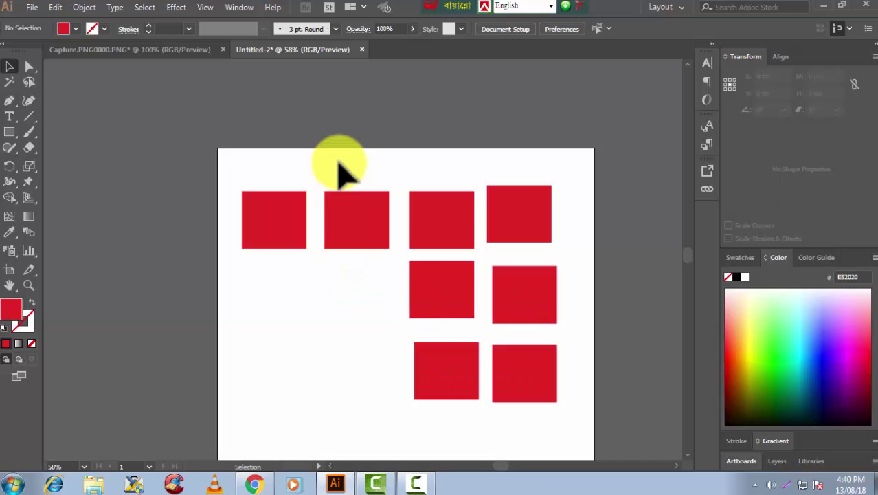
- Alt-drag copies of the second and first top-row squares downward to complete the 3 × 4 grid
click(354, 237)
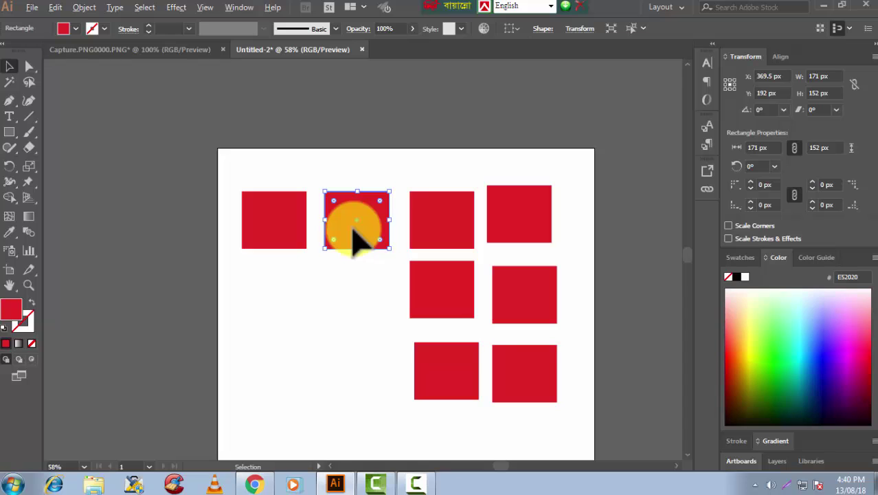
mouse_move(359, 239)
alt+mouse_down()
mouse_move(348, 308)
mouse_move(351, 393)
alt+mouse_up()
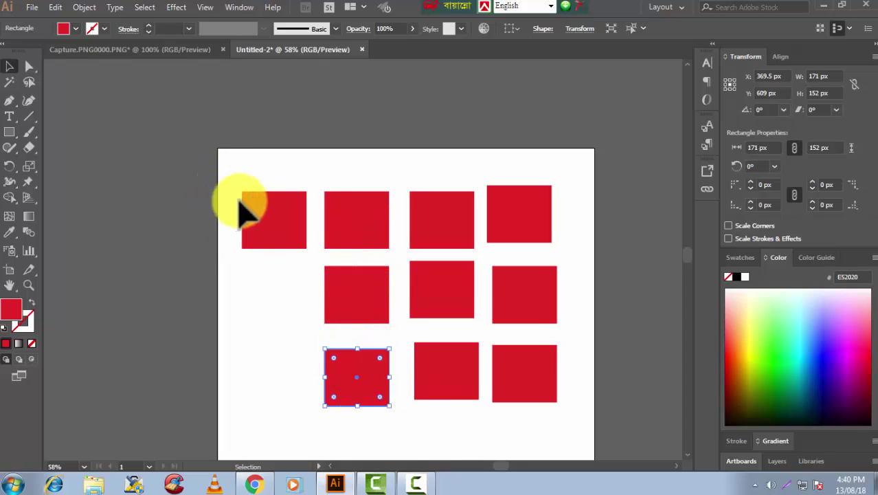
alt+drag(267, 223, 273, 373)
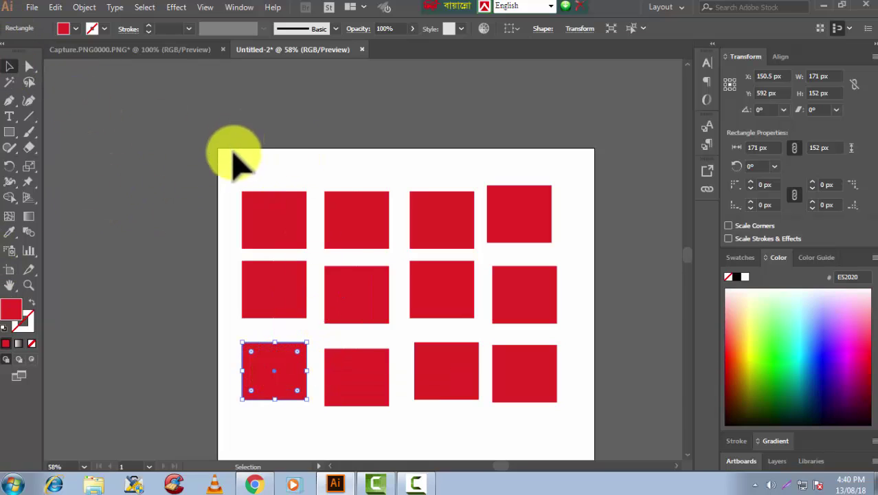
drag(229, 167, 287, 427)
- Fill the selected first column purple and the second column green
double_click(11, 310)
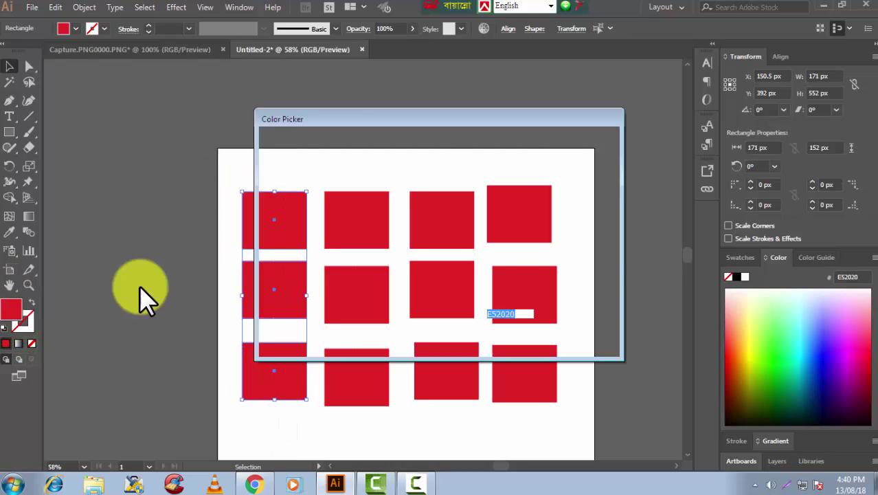
click(454, 198)
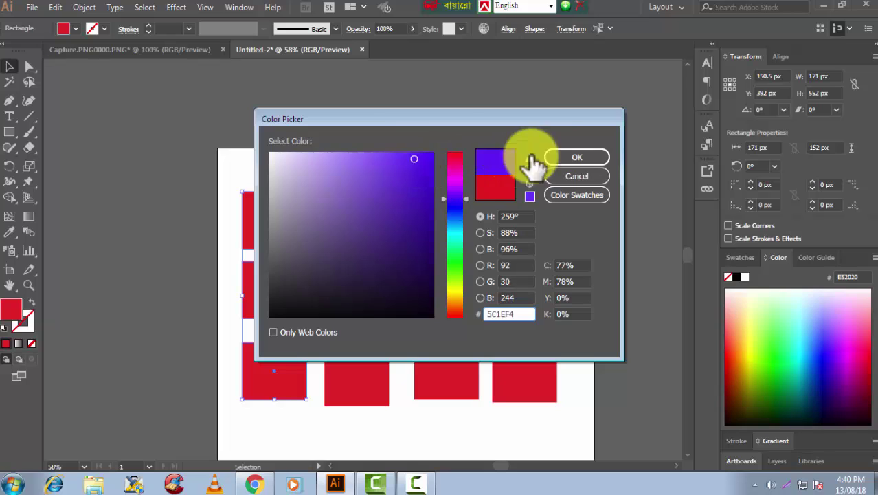
click(576, 157)
drag(343, 173, 357, 421)
double_click(11, 310)
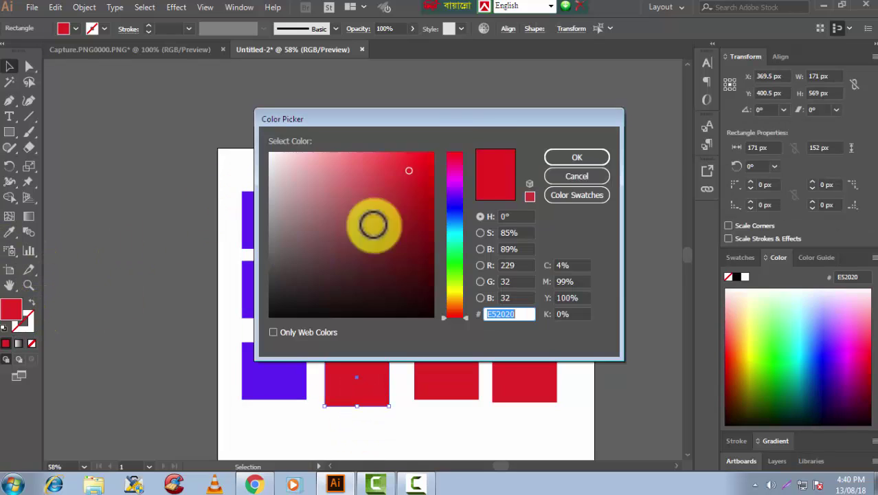
click(452, 254)
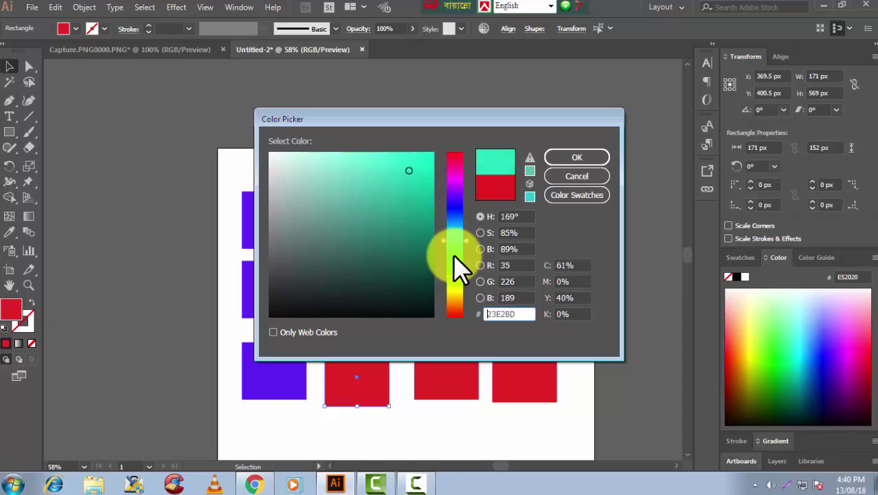
click(576, 157)
- Select the third column of squares and fill it yellow
drag(455, 175, 429, 420)
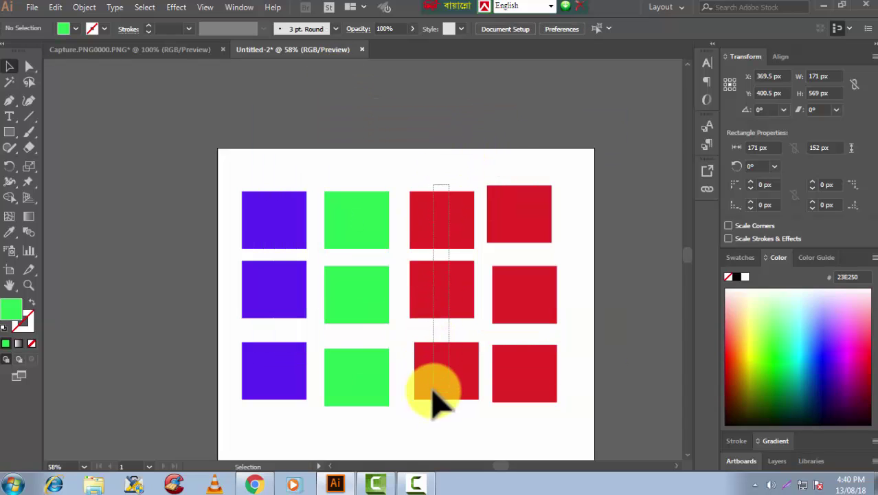
double_click(11, 310)
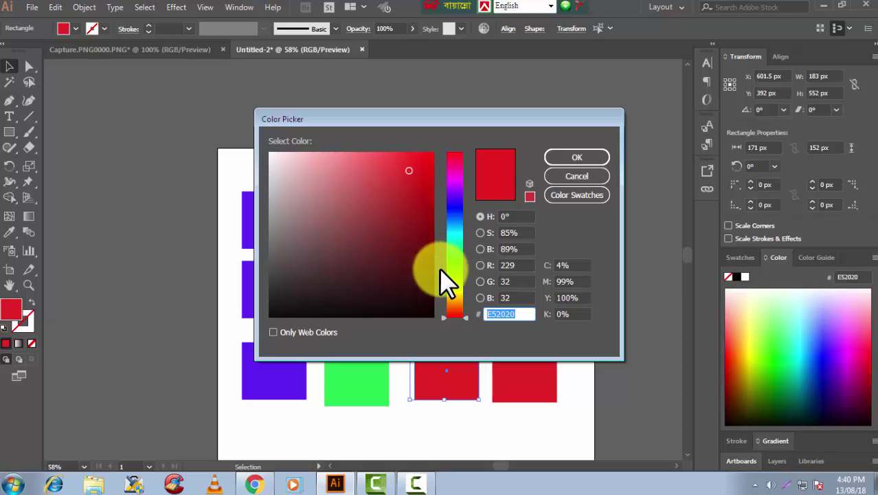
click(452, 287)
click(599, 159)
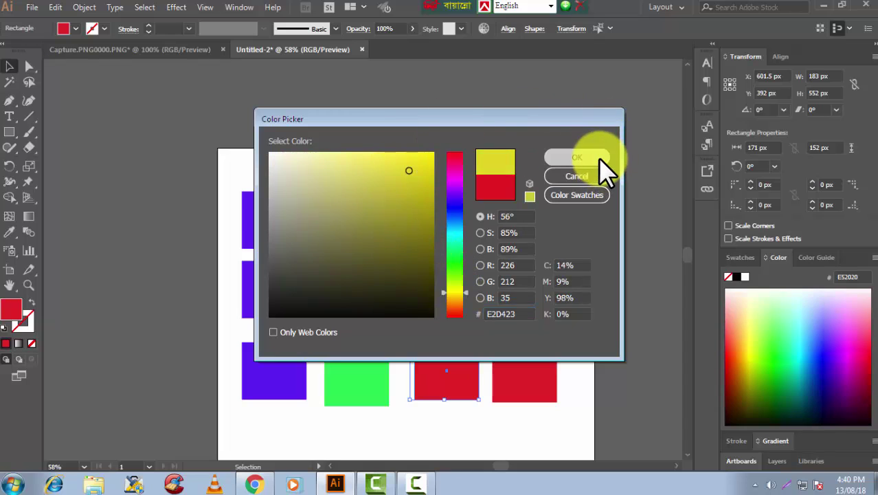
click(9, 82)
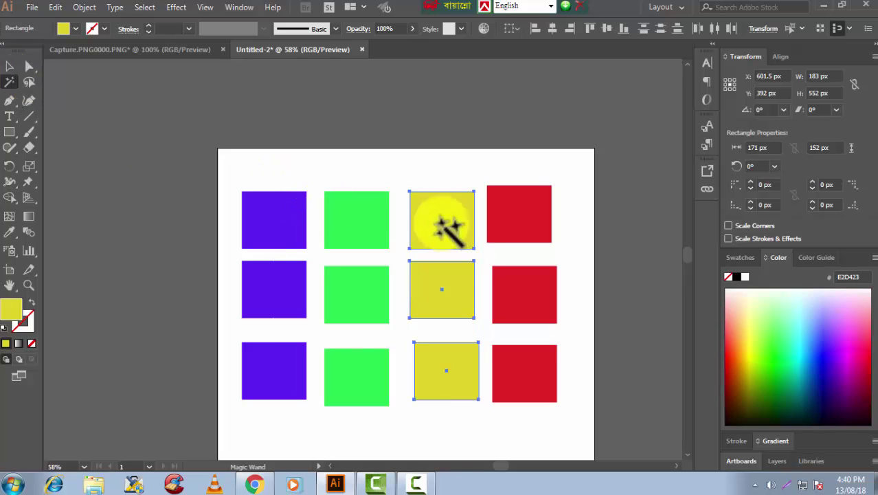
click(350, 220)
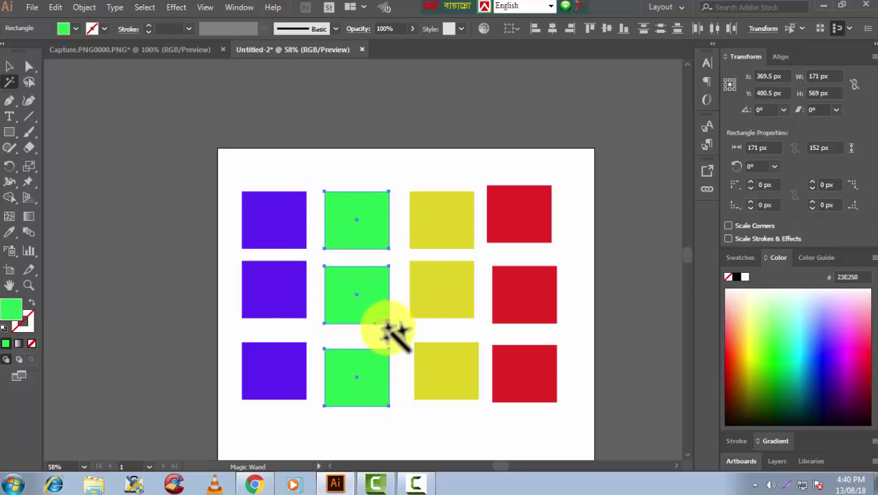
click(264, 219)
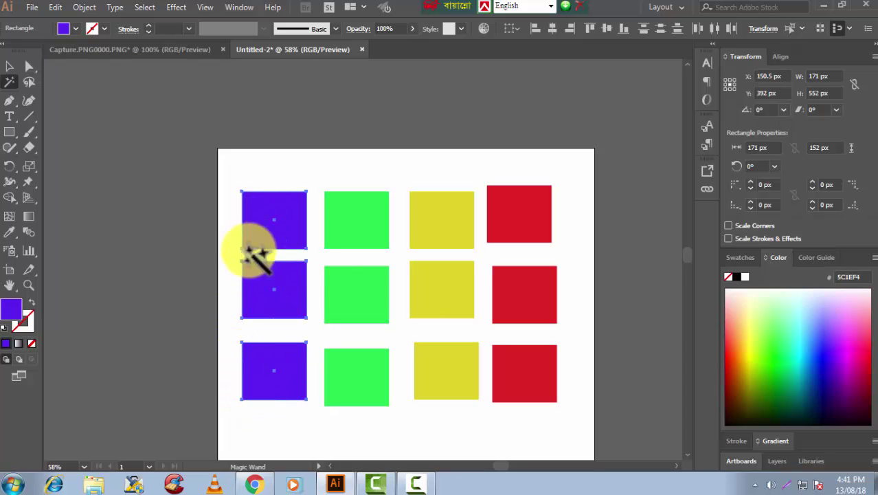
click(516, 210)
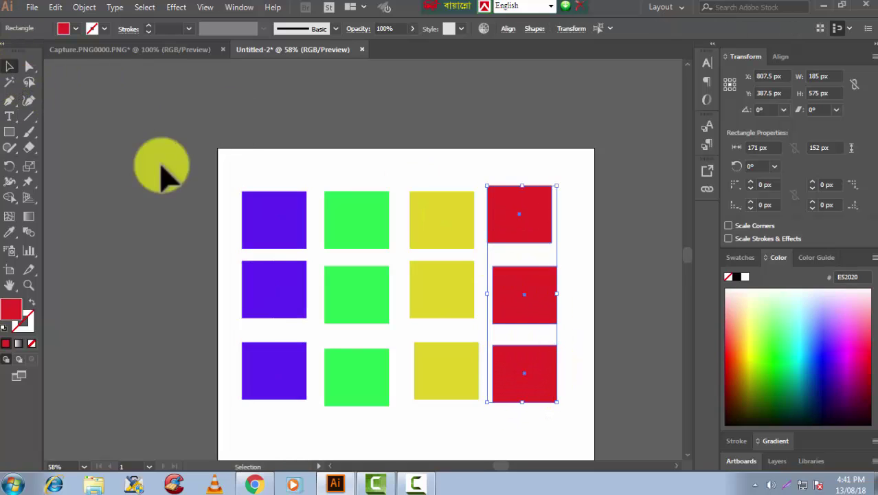
click(10, 67)
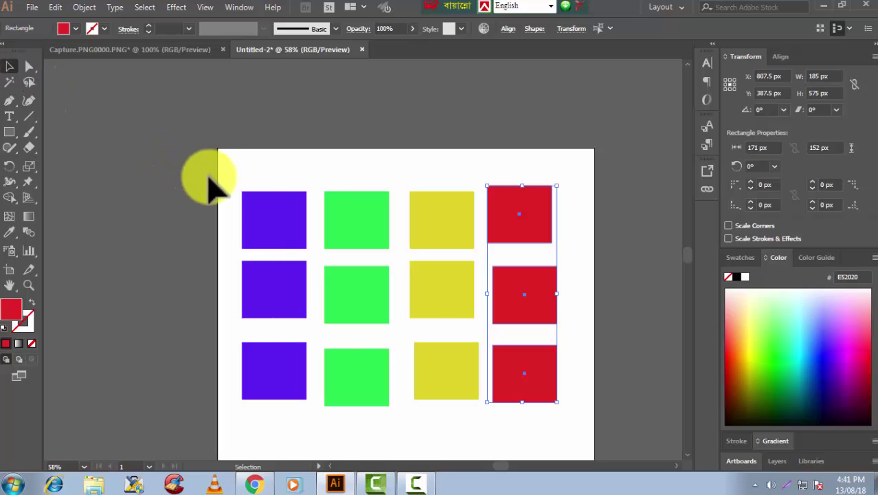
drag(213, 168, 605, 420)
- Delete the twelve squares and Pen-draw a red half-petal, straight on the right, curved on the left
key(Delete)
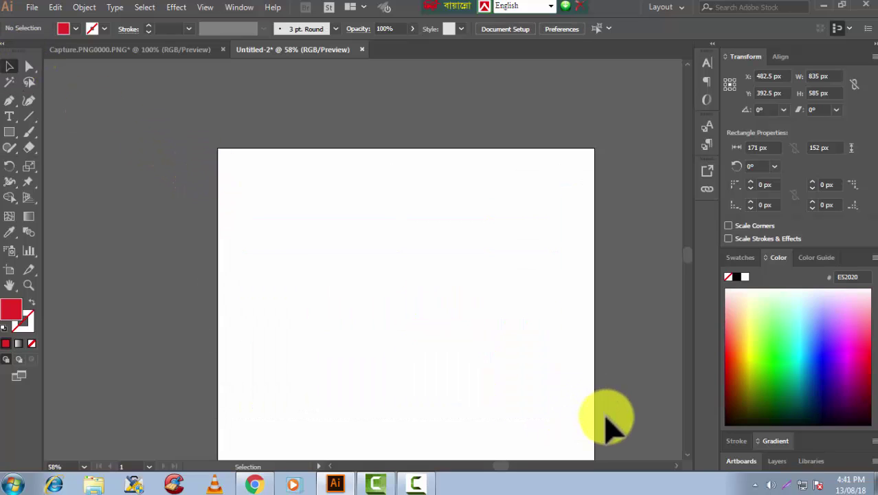
click(10, 101)
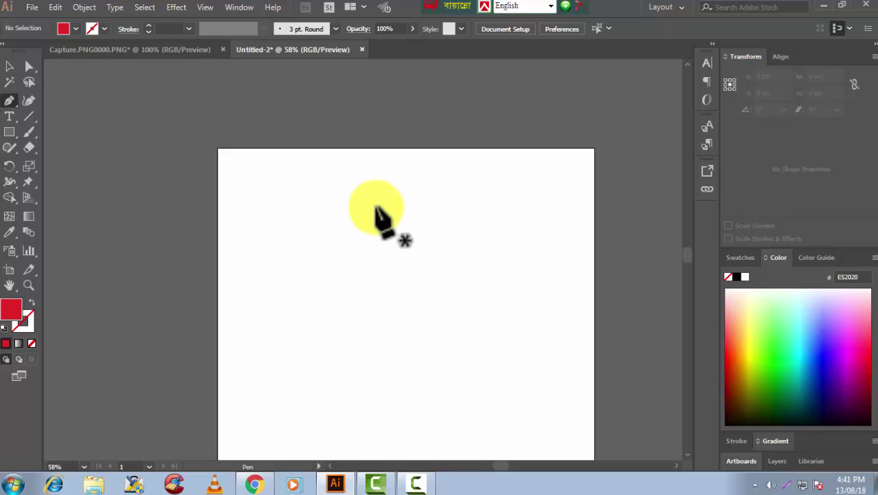
click(375, 206)
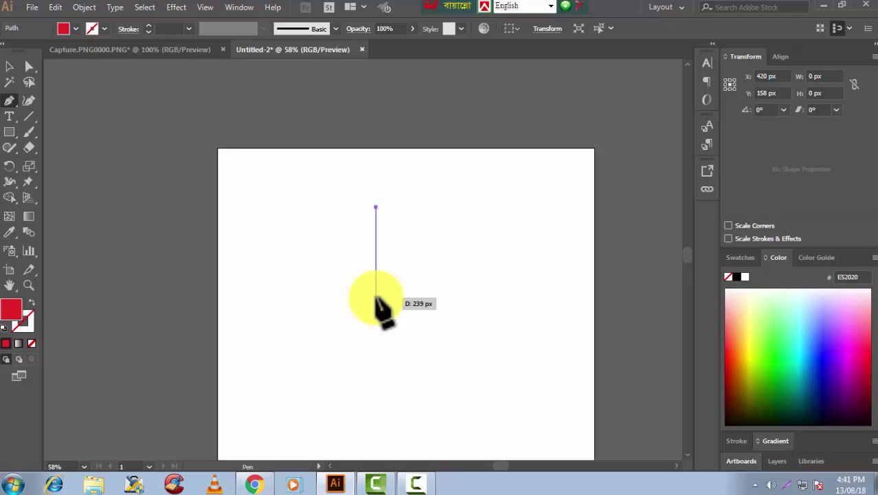
click(376, 297)
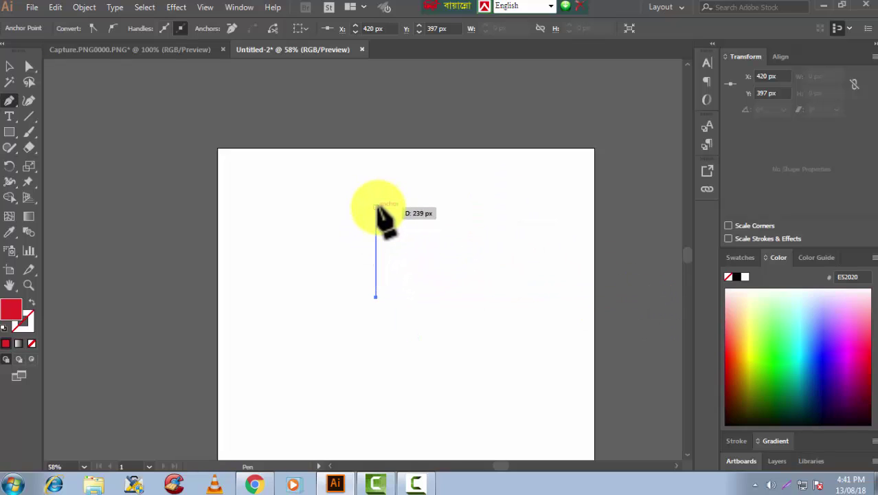
mouse_move(376, 207)
mouse_down()
mouse_move(437, 163)
mouse_move(418, 179)
mouse_up()
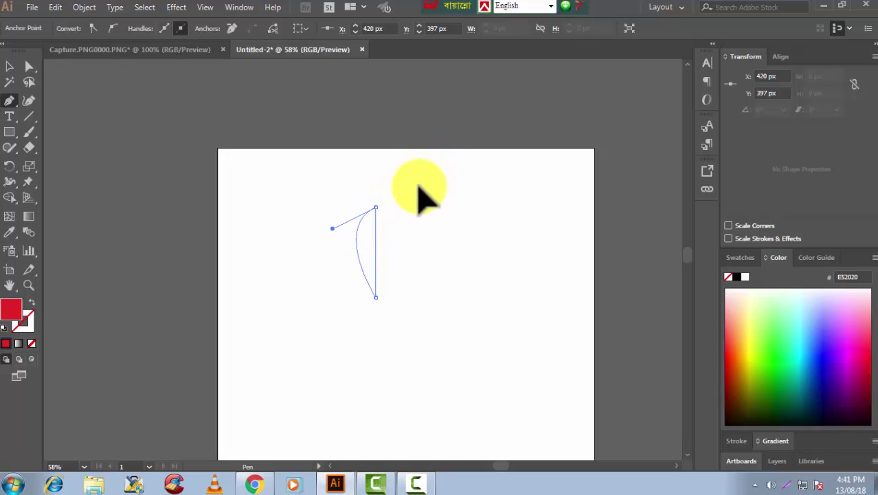
drag(418, 186, 418, 187)
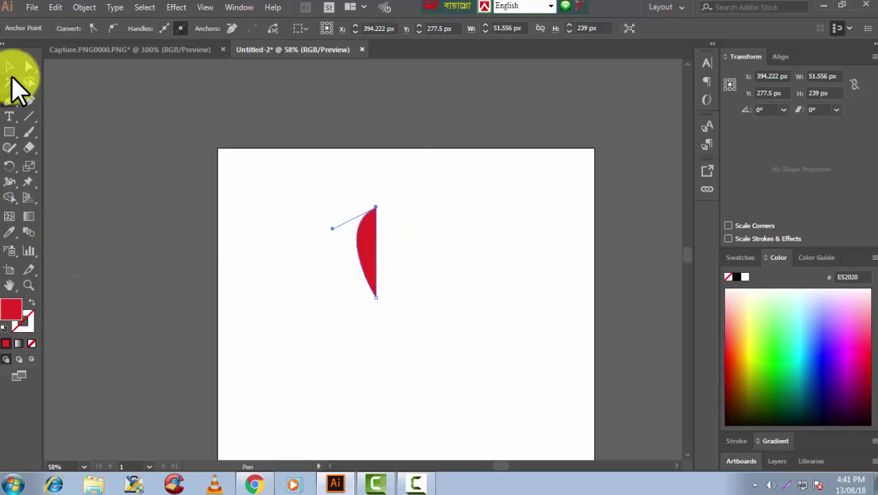
click(8, 66)
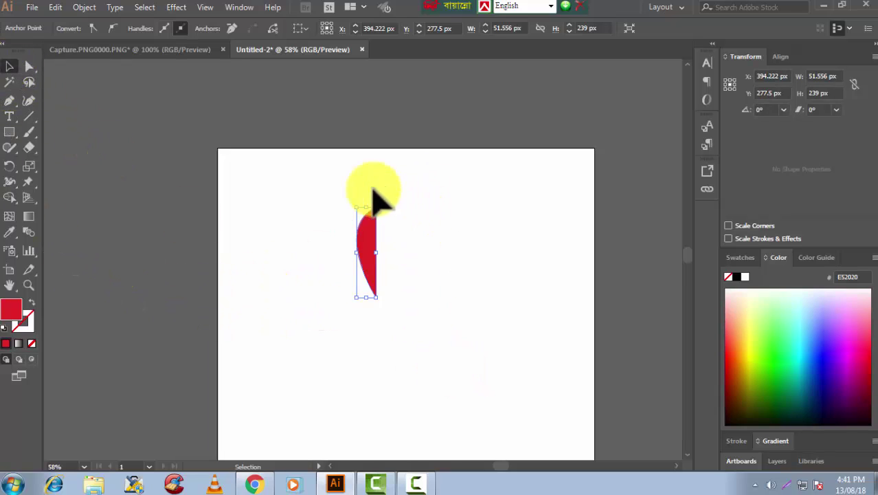
- Make a vertically reflected copy of the half petal with the Reflect tool
click(7, 167)
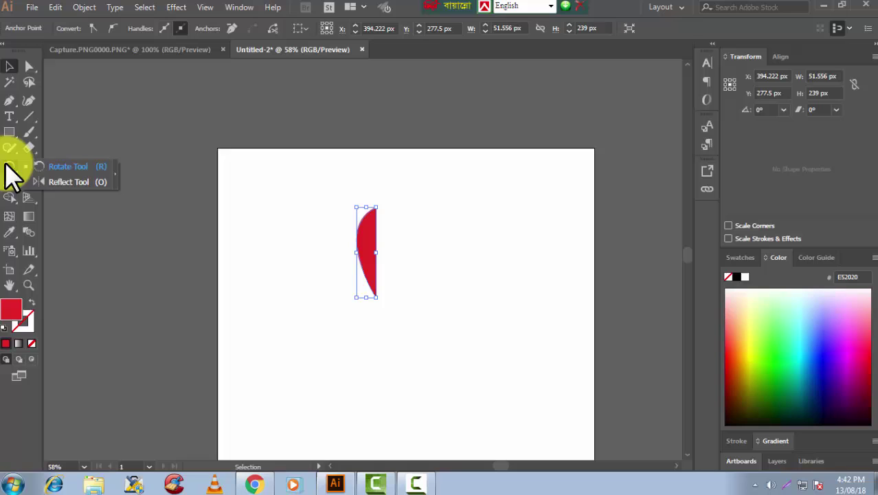
click(57, 183)
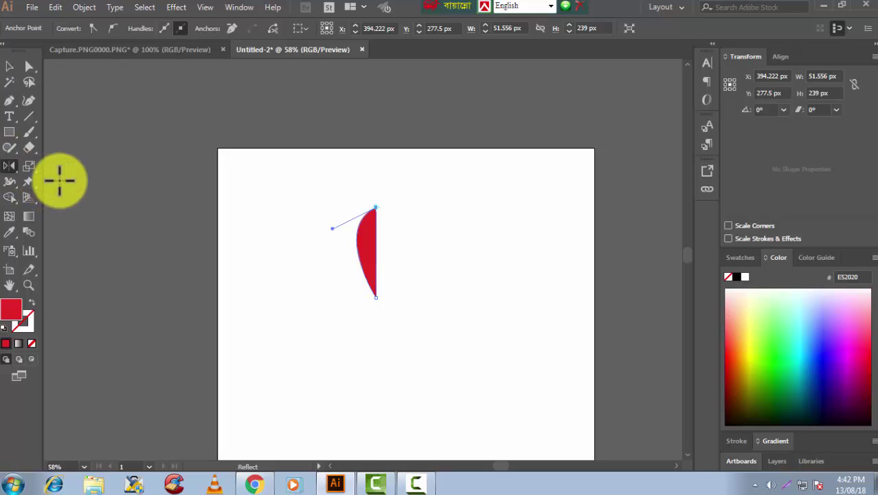
double_click(8, 165)
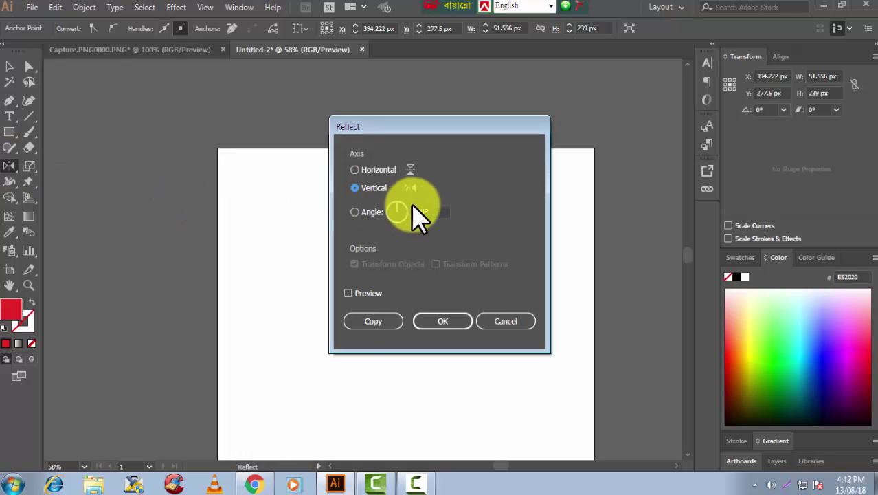
click(348, 293)
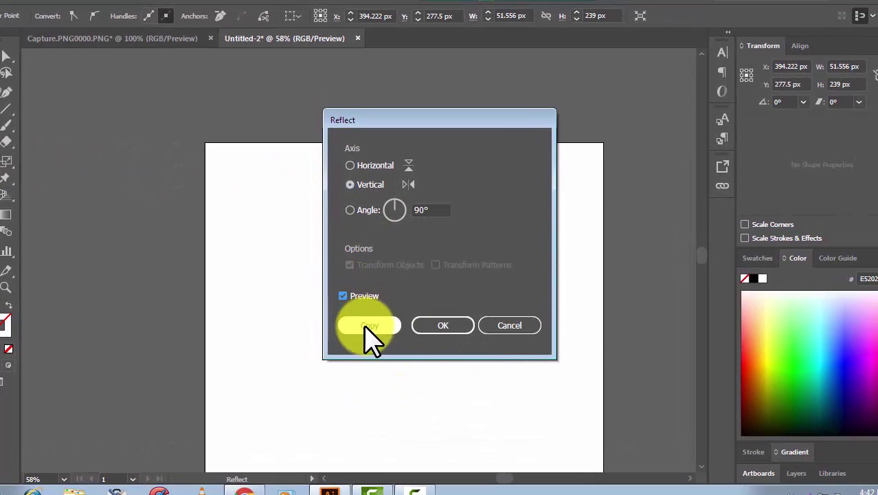
click(369, 325)
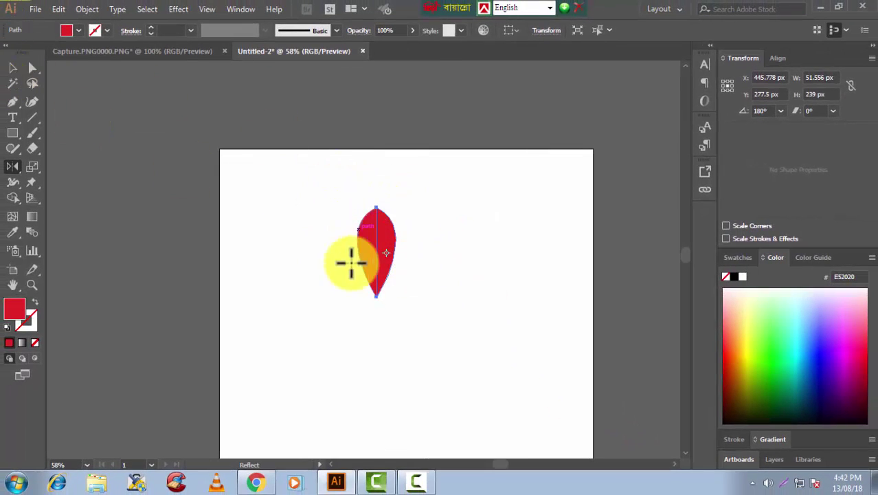
- Marquee-select both petal halves with the Selection tool
drag(375, 230, 362, 280)
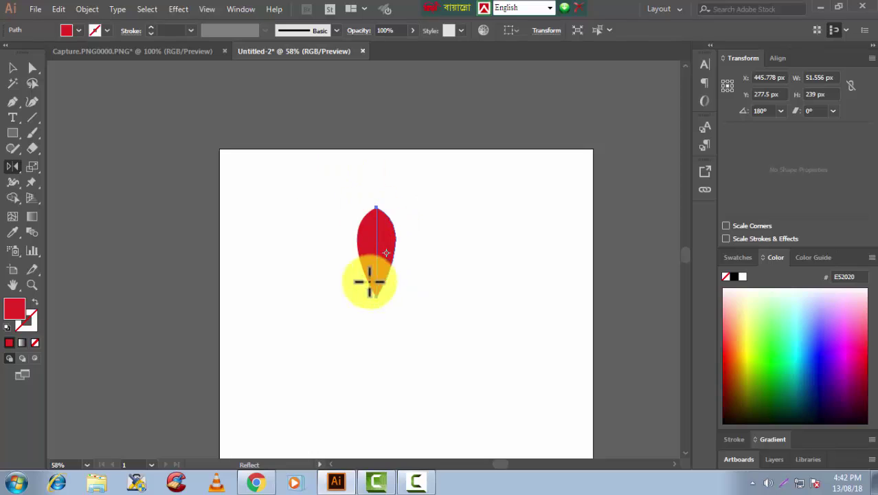
click(13, 67)
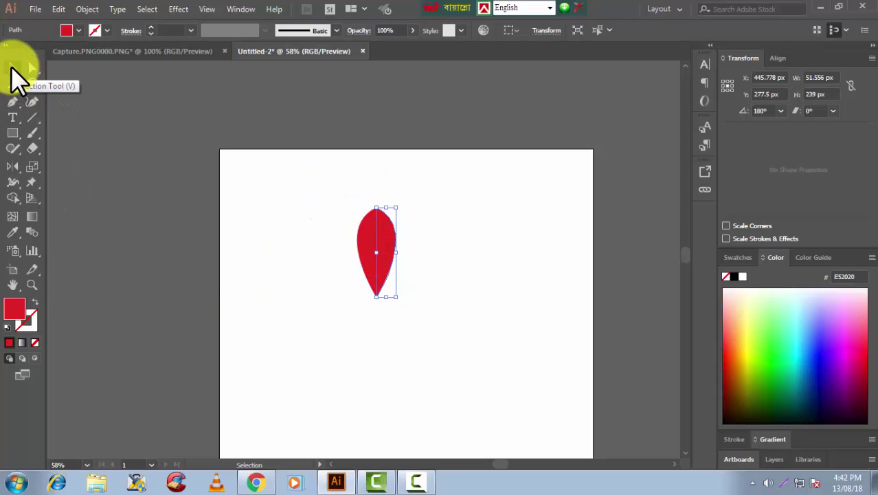
drag(307, 193, 433, 333)
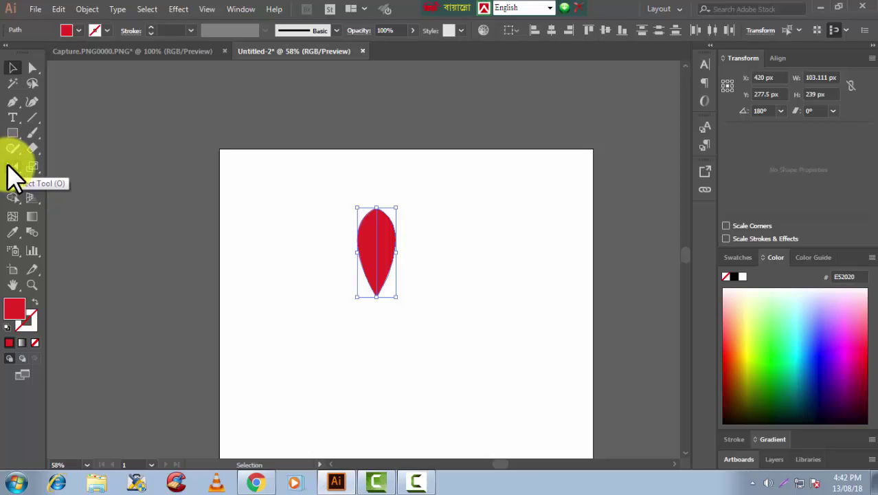
drag(7, 164, 73, 168)
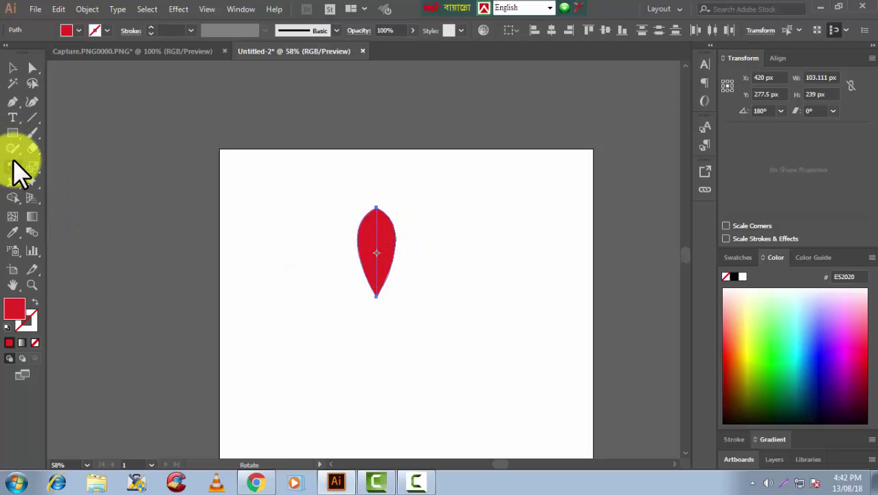
- Unite the two selected halves with the Shape Builder into one seamless red teardrop petal
click(13, 69)
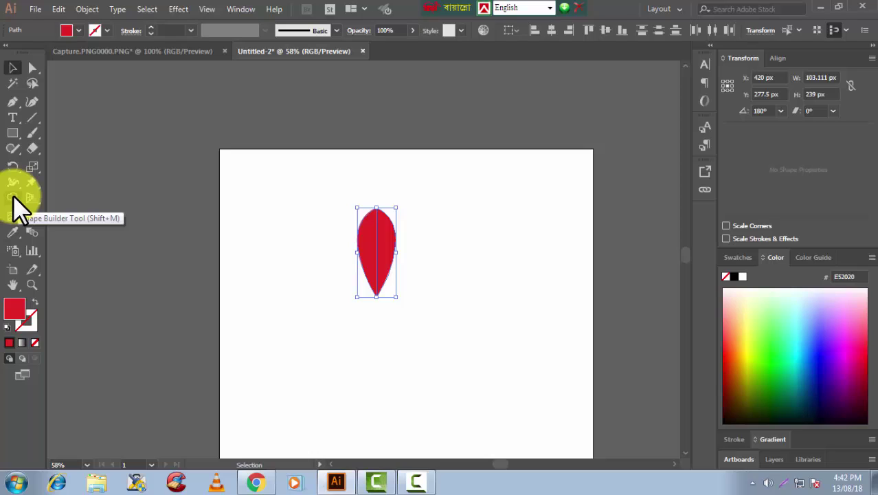
click(11, 194)
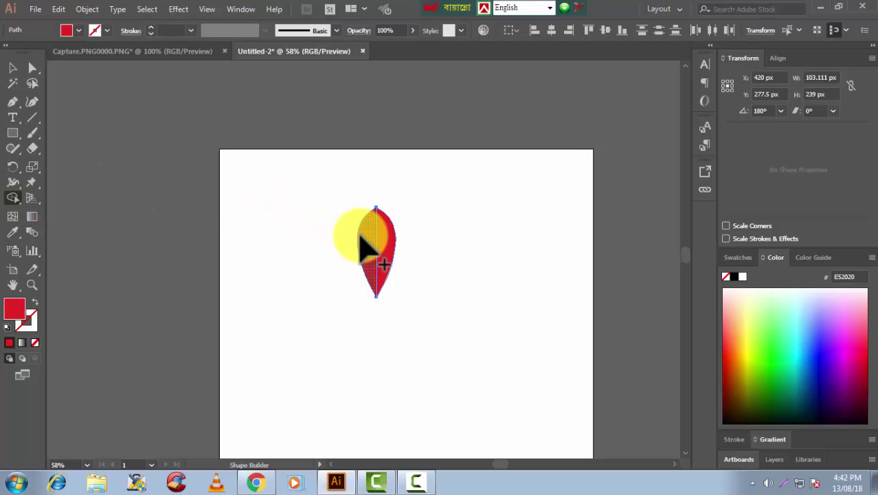
mouse_move(359, 235)
mouse_down()
mouse_move(387, 244)
mouse_move(386, 230)
mouse_up()
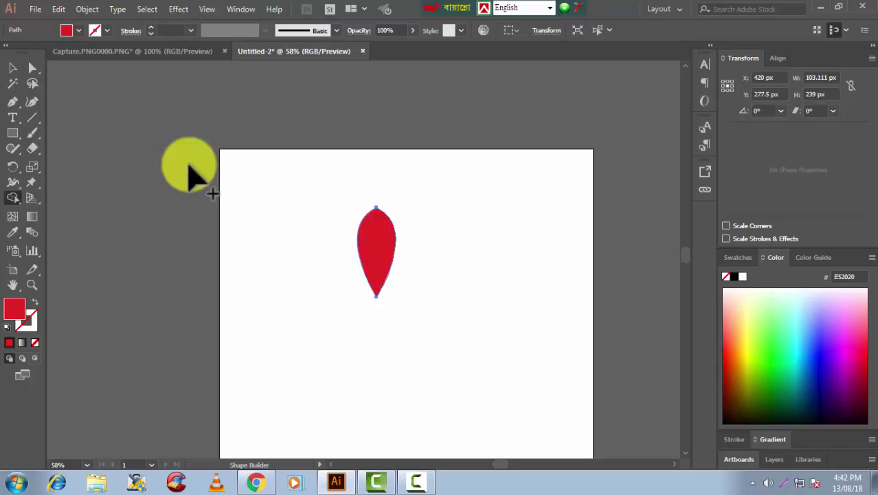
- Rotate petal copies around a point below the tip, repeating with Ctrl+D twice
click(12, 167)
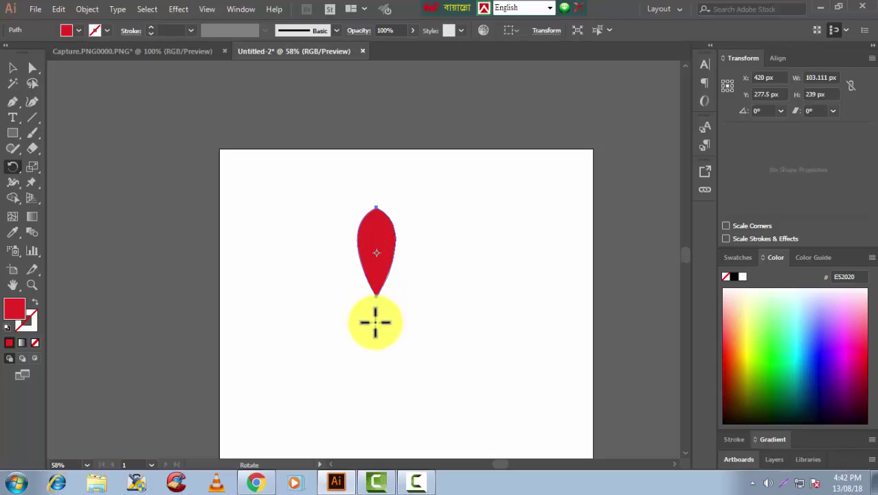
click(375, 322)
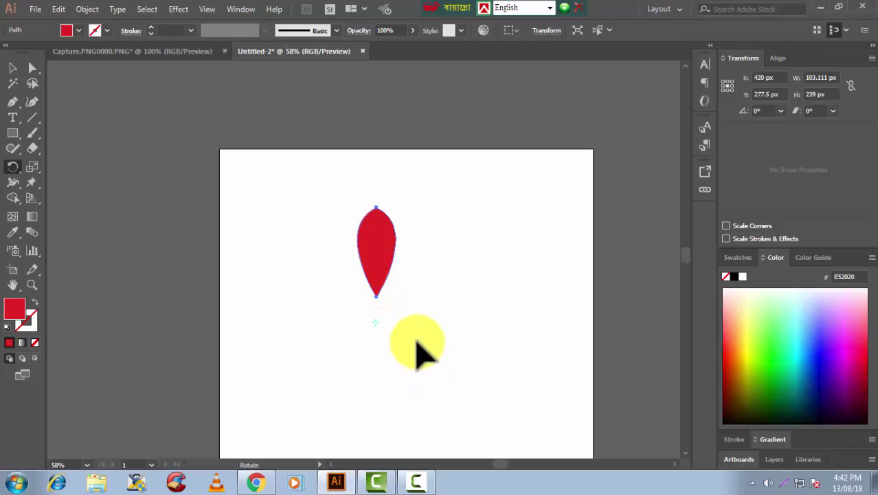
drag(374, 246, 406, 283)
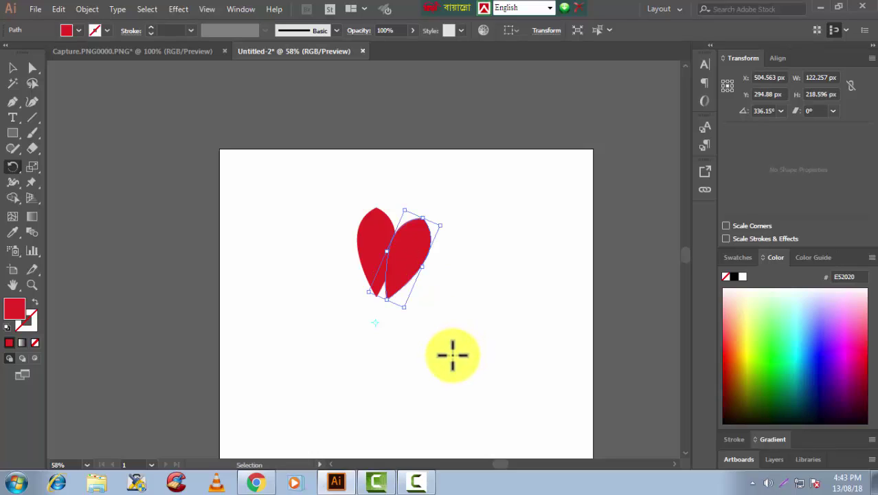
key(ctrl+d)
key(ctrl+d)
key(ctrl+d)
key(ctrl+d)
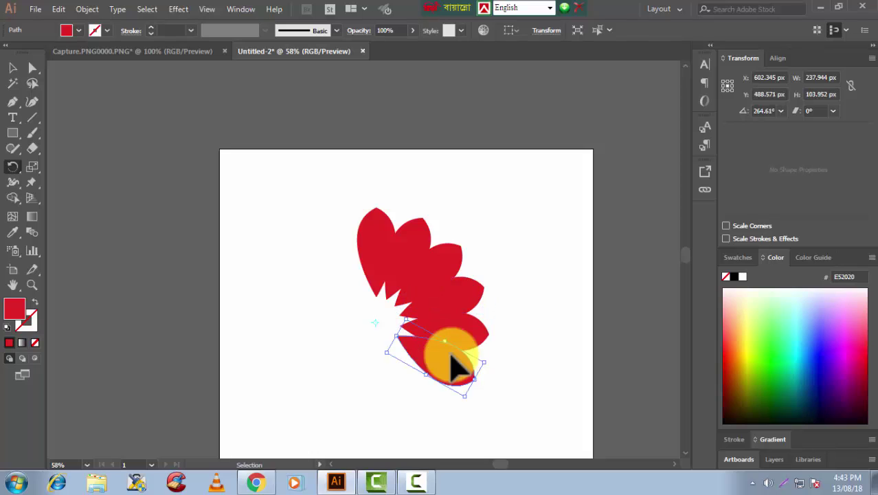
key(ctrl+d)
key(ctrl+d)
key(ctrl+d)
key(ctrl+d)
key(ctrl+d)
key(ctrl+d)
key(ctrl+d)
key(ctrl+d)
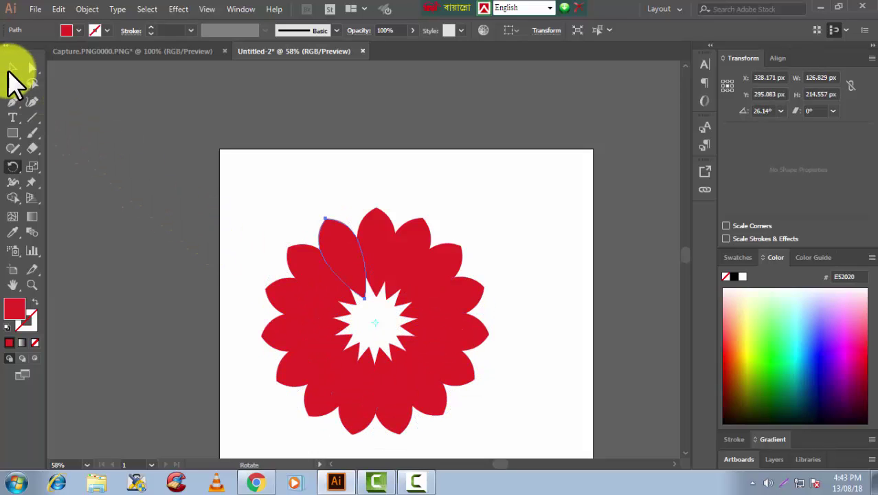
- Select all the petals and drag the whole flower around the canvas
click(12, 67)
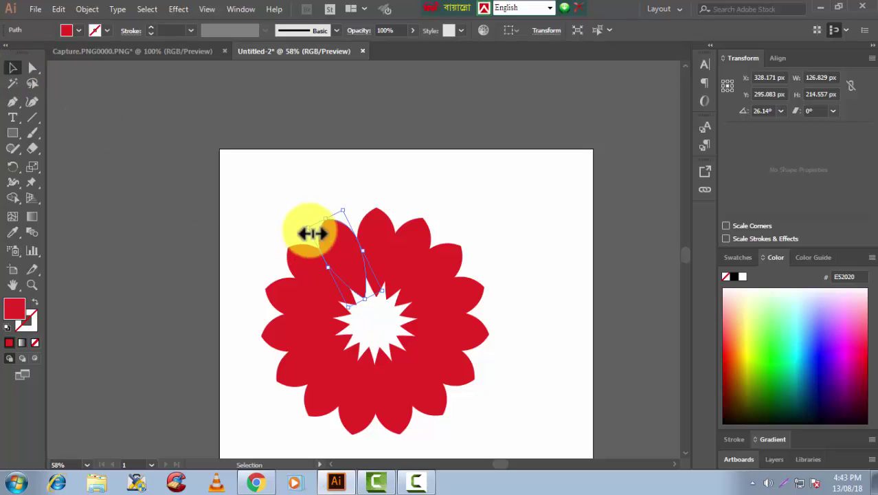
drag(276, 178, 481, 429)
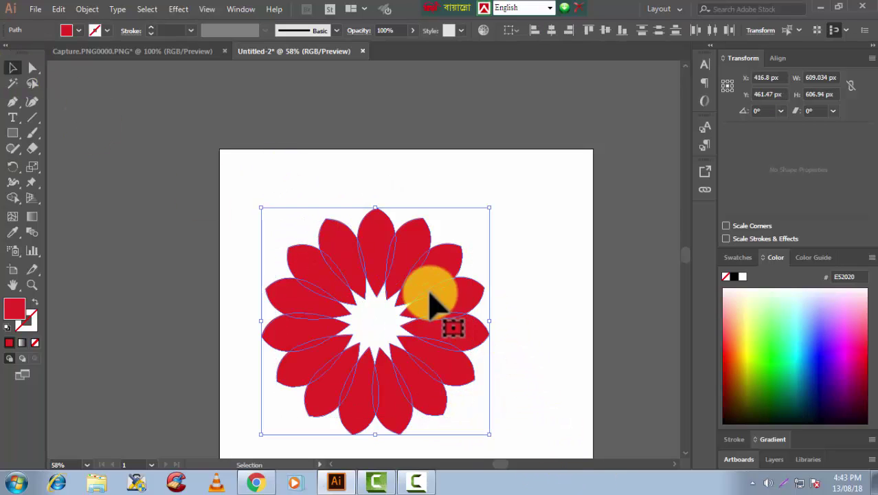
drag(330, 299, 183, 184)
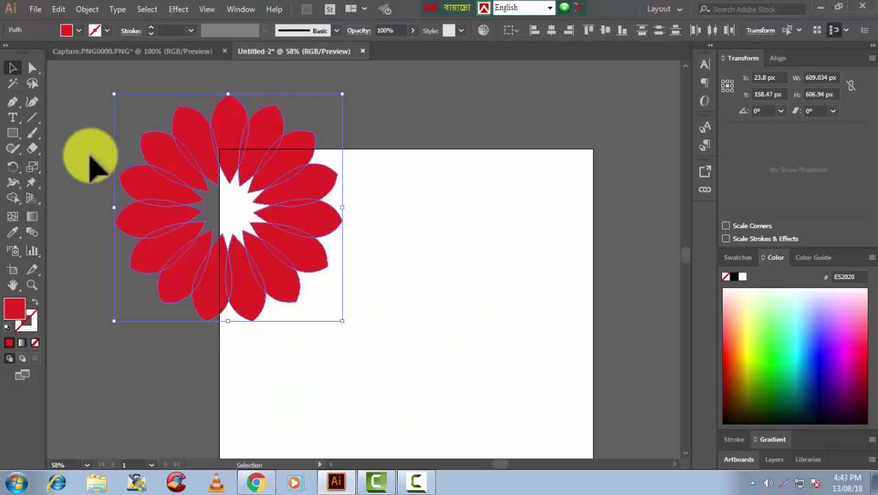
drag(191, 217, 422, 240)
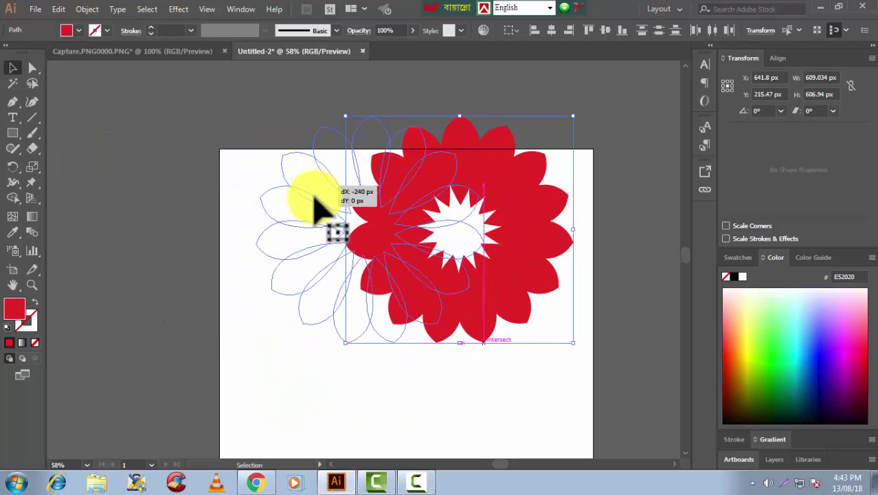
- Fix the stray petal below the centre and group all petals with Object > Group
drag(402, 196, 312, 198)
click(505, 354)
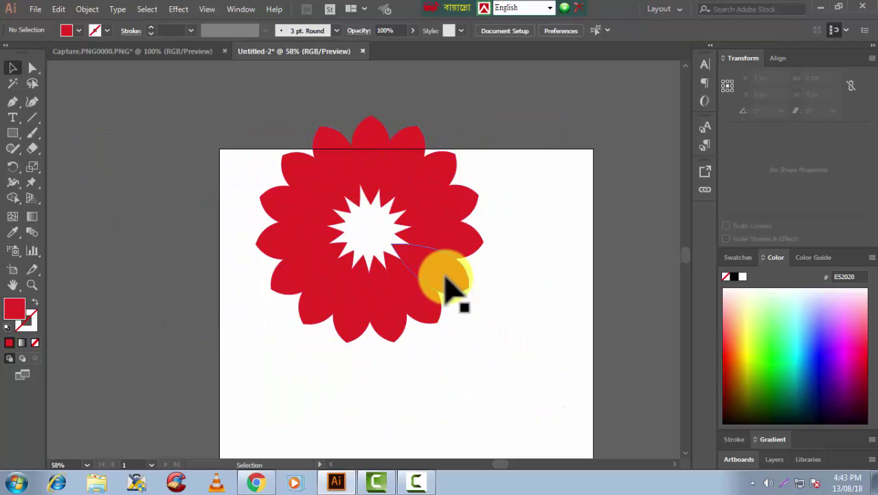
drag(445, 285, 393, 325)
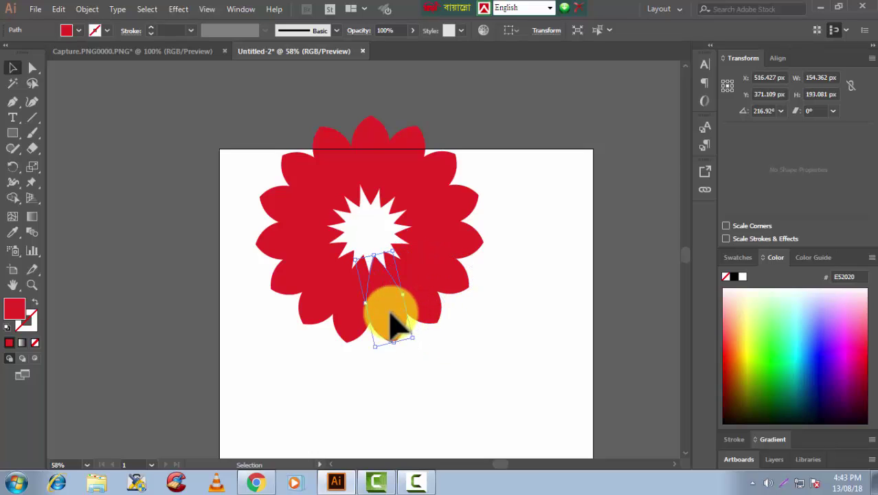
drag(207, 138, 505, 356)
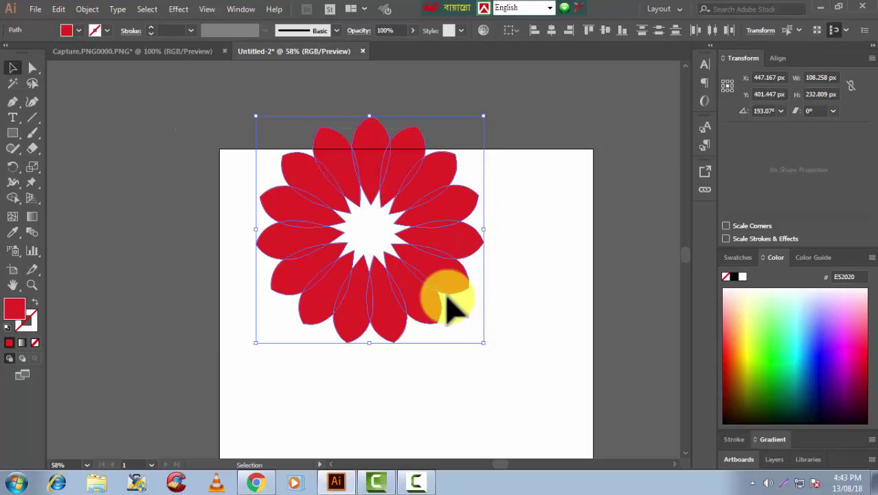
click(141, 8)
click(87, 10)
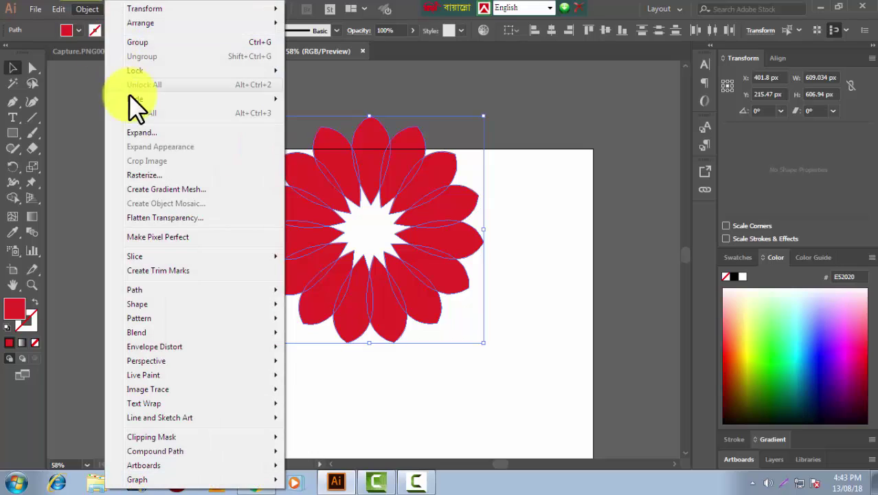
click(135, 43)
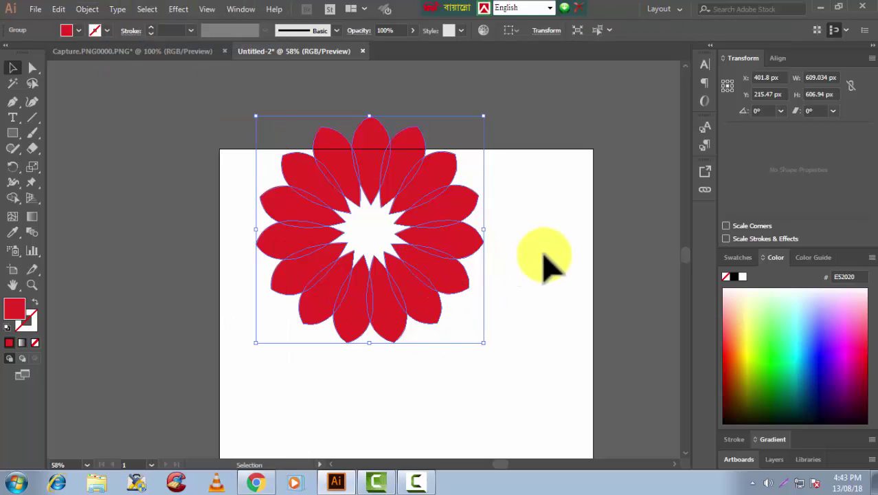
- Shift the 609 × 607 px flower group toward the artboard centre
click(459, 302)
mouse_move(458, 296)
mouse_down()
mouse_move(475, 309)
mouse_move(482, 302)
mouse_up()
click(550, 336)
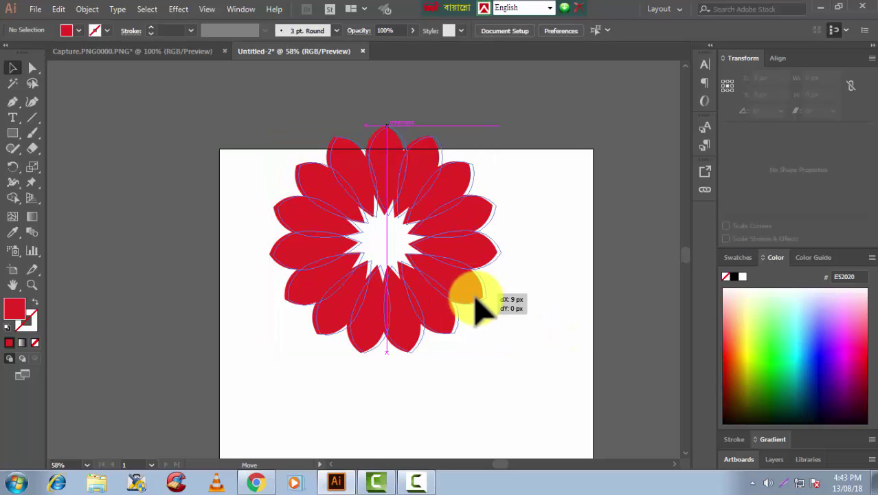
drag(333, 236, 297, 247)
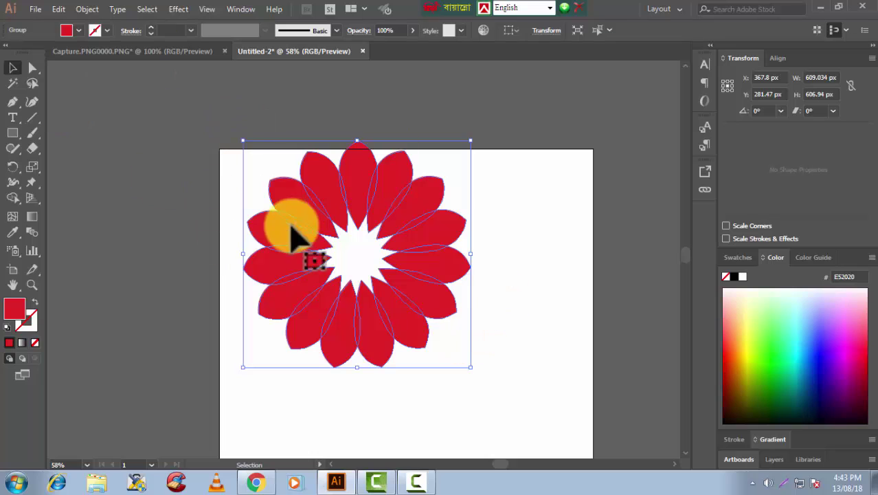
- Duplicate the flower with Edit > Copy and Paste, and recolour the copy's fill green
click(58, 10)
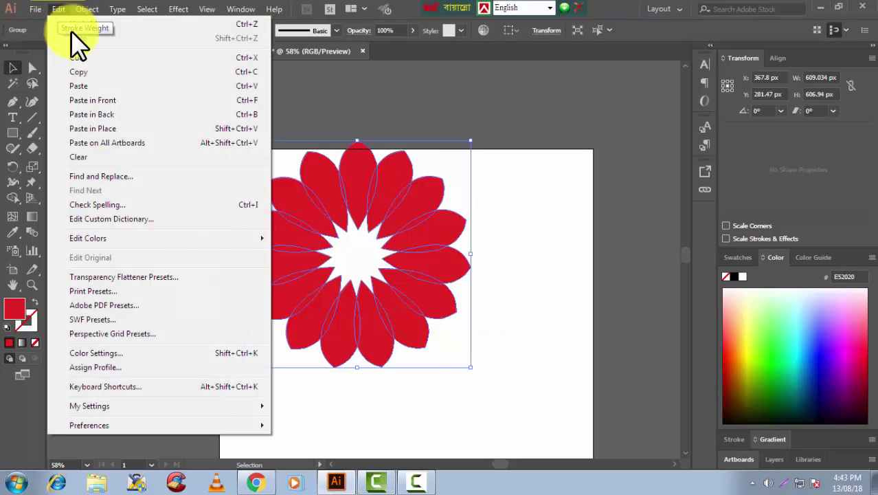
click(78, 71)
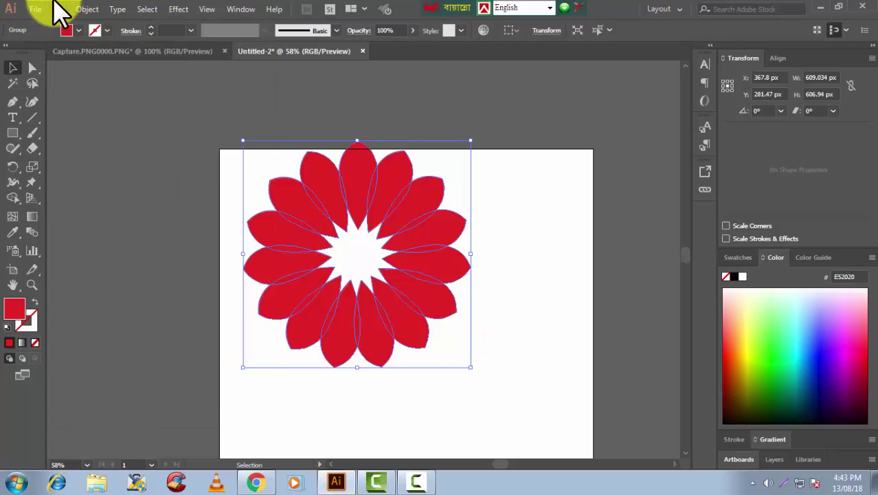
click(58, 9)
click(78, 86)
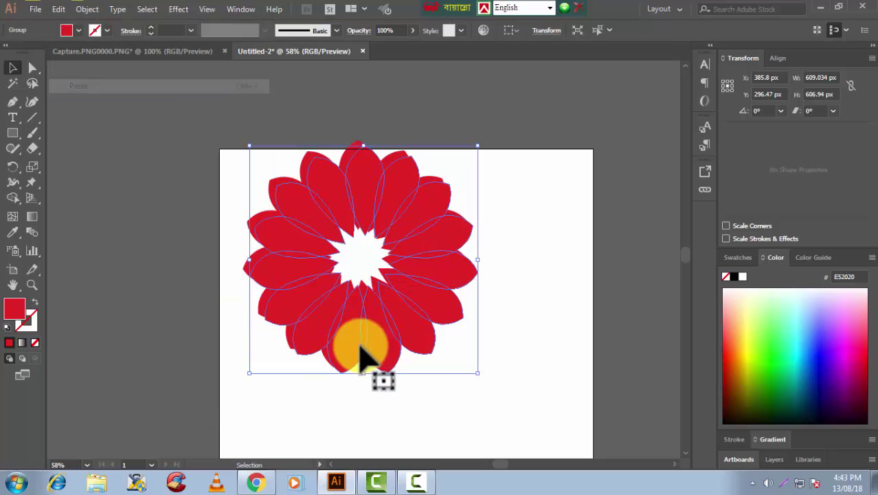
double_click(13, 307)
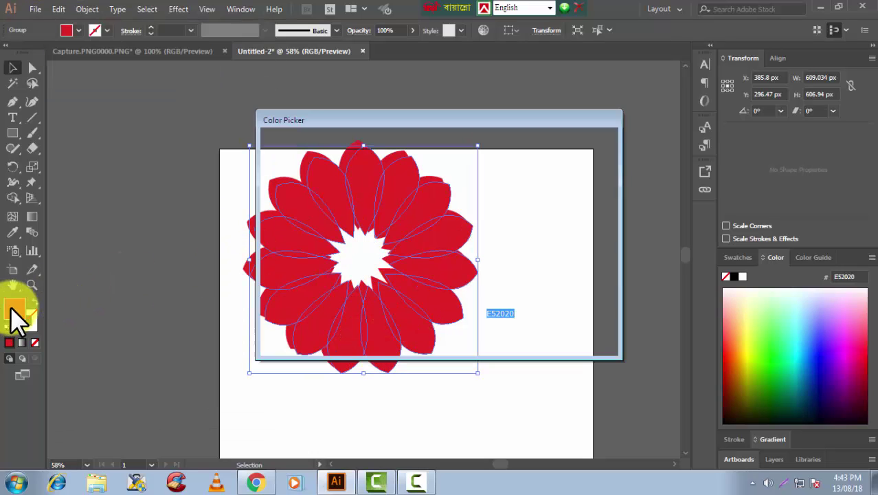
drag(407, 186, 419, 240)
click(448, 256)
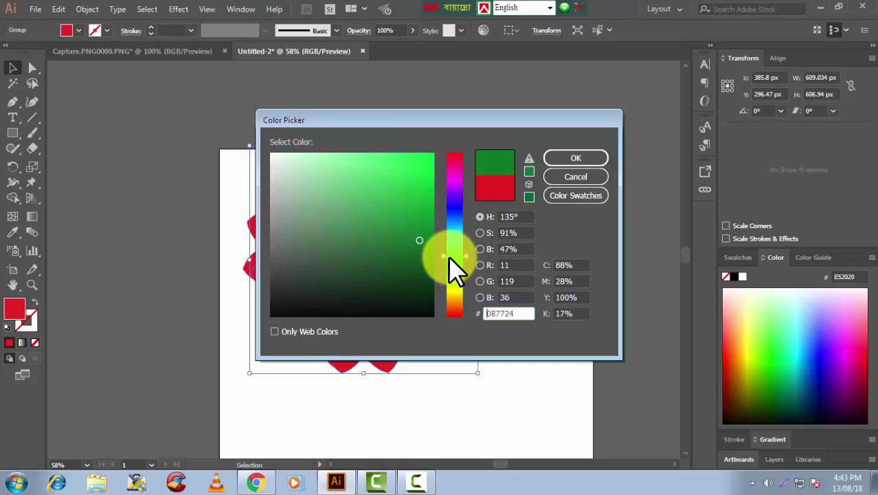
click(596, 158)
- Place the green copy just right of the red flower, then select the red flower
mouse_move(365, 218)
mouse_down()
mouse_move(382, 223)
mouse_move(367, 224)
mouse_up()
drag(433, 216, 628, 213)
drag(313, 229, 189, 206)
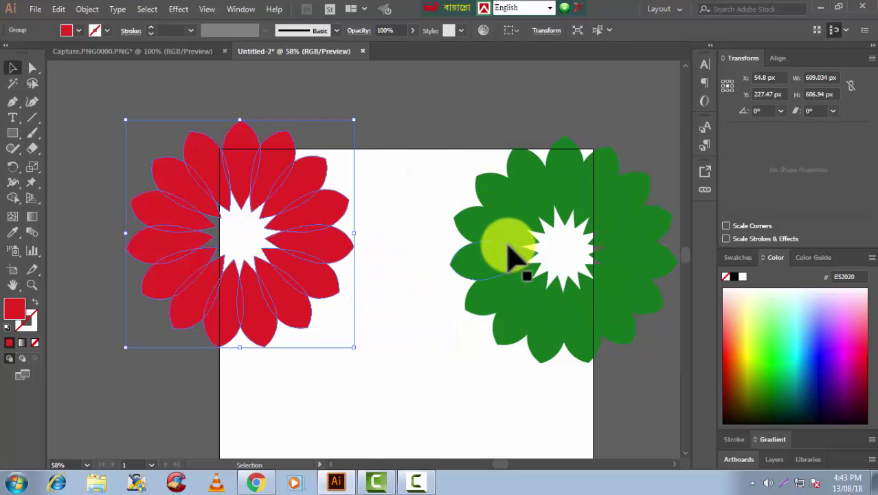
click(509, 250)
right_click(522, 188)
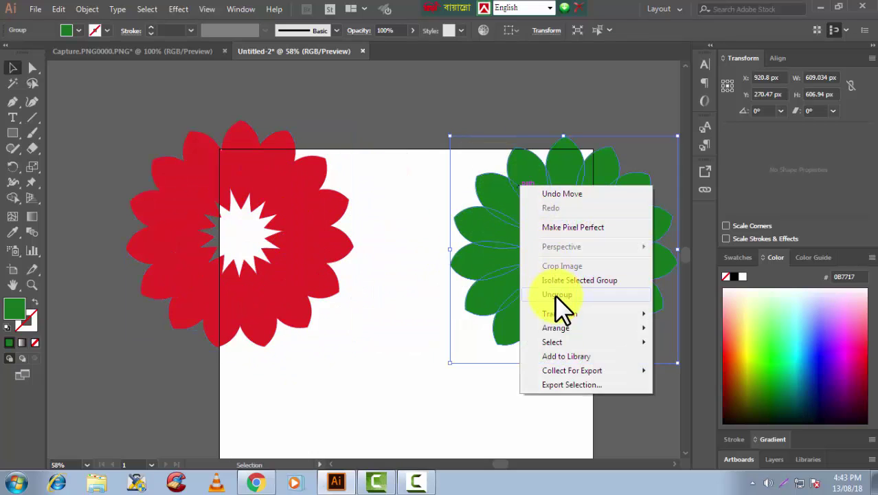
click(440, 200)
drag(501, 235, 485, 238)
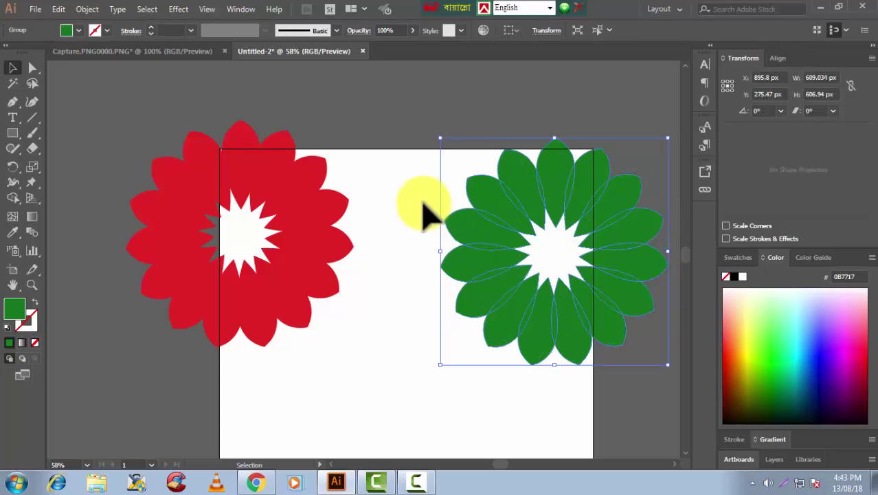
click(337, 204)
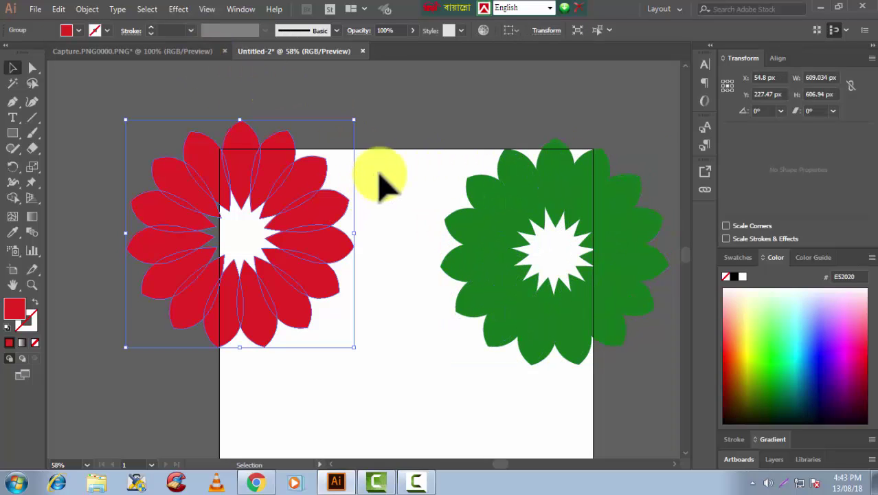
- Align the green flower exactly over the red one and send it to the back
drag(506, 251, 192, 233)
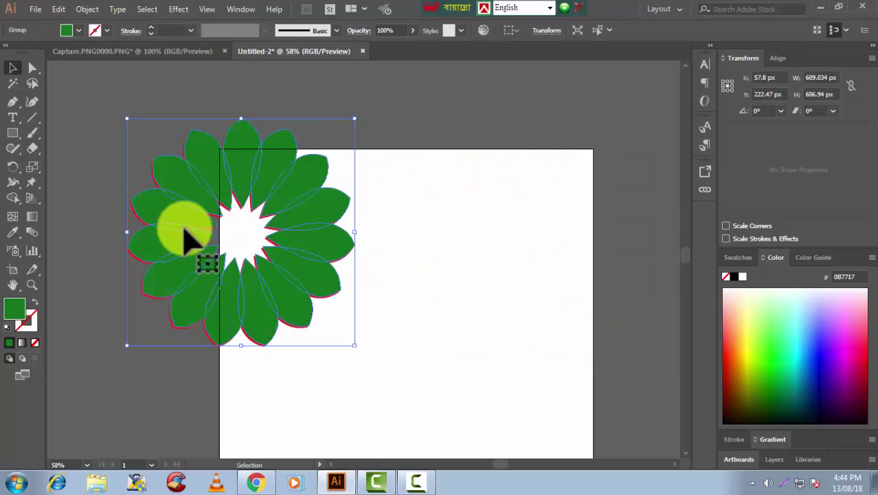
key(ctrl)
key(ctrl)
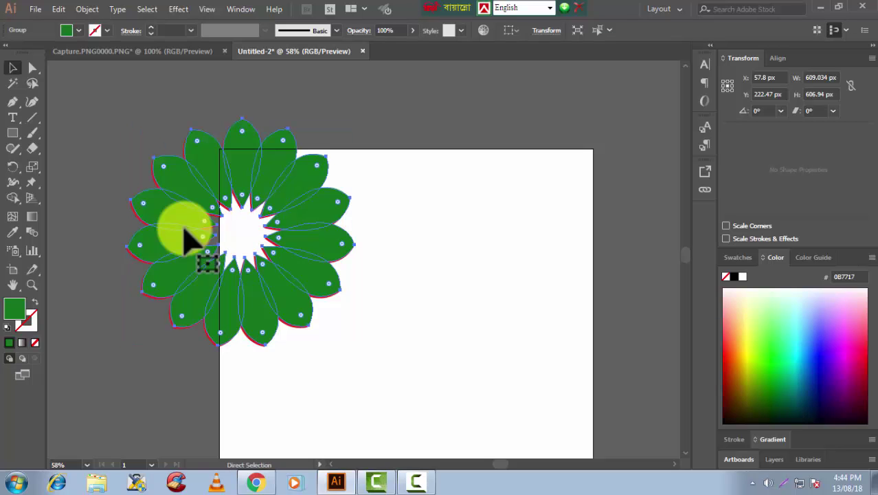
key(ctrl+bracketleft)
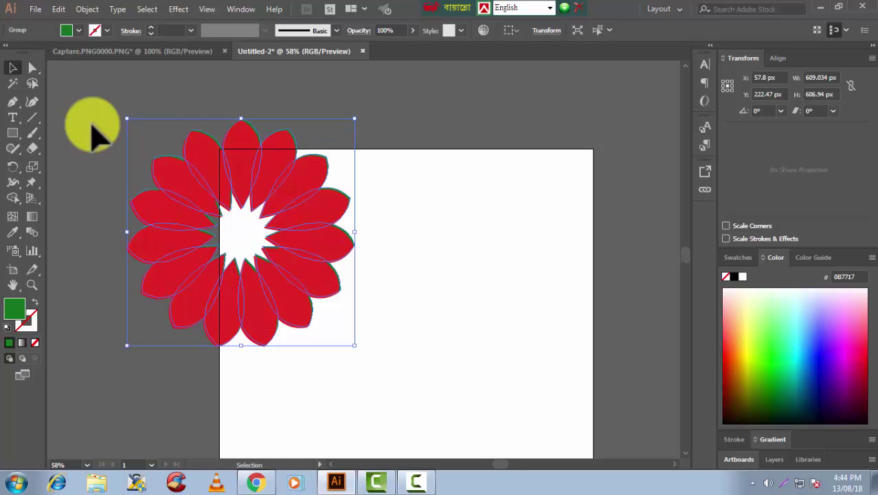
click(84, 9)
mouse_move(144, 23)
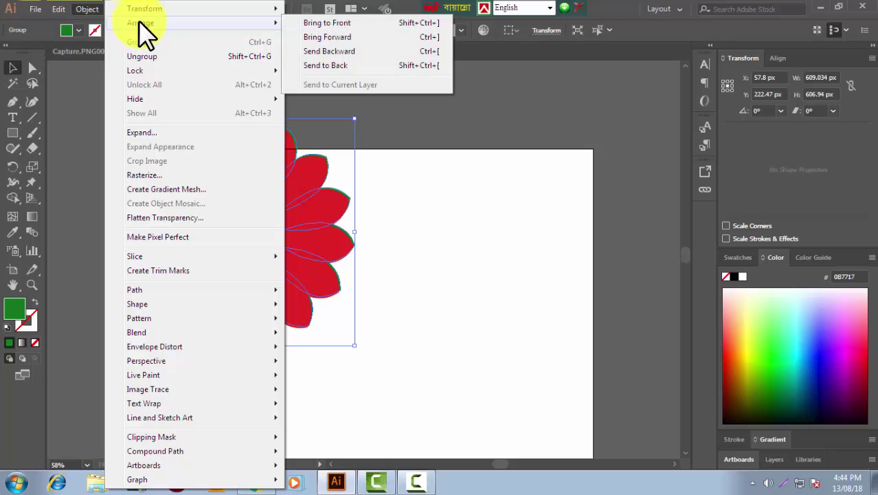
click(347, 62)
click(82, 9)
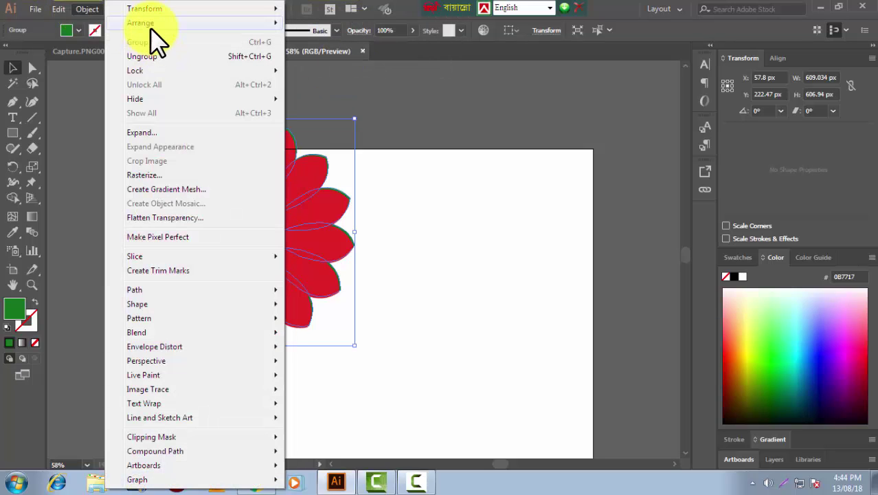
click(347, 26)
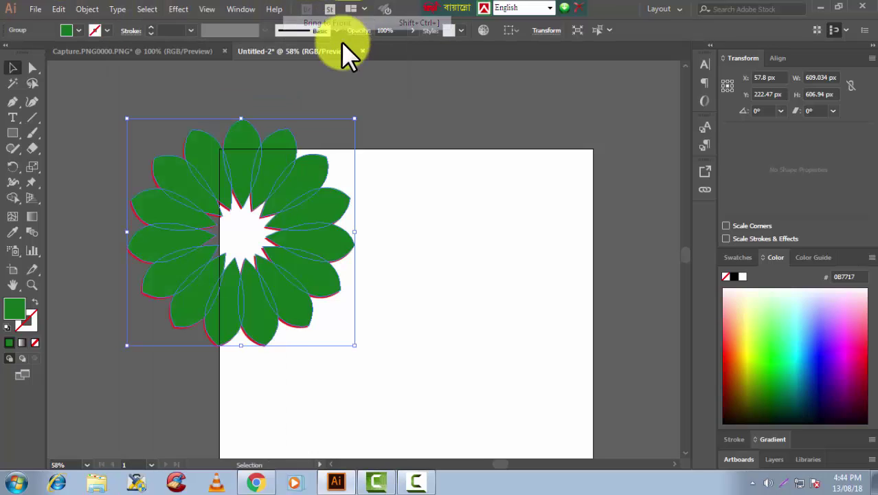
click(86, 10)
mouse_move(140, 23)
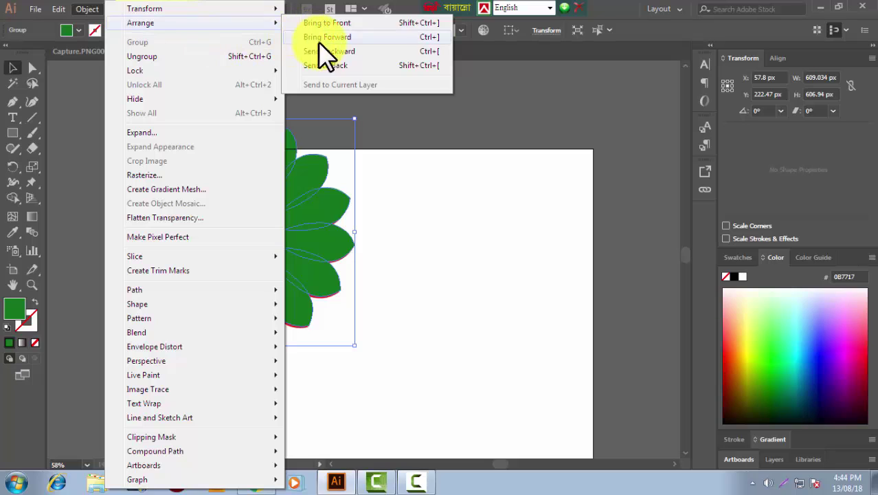
click(335, 66)
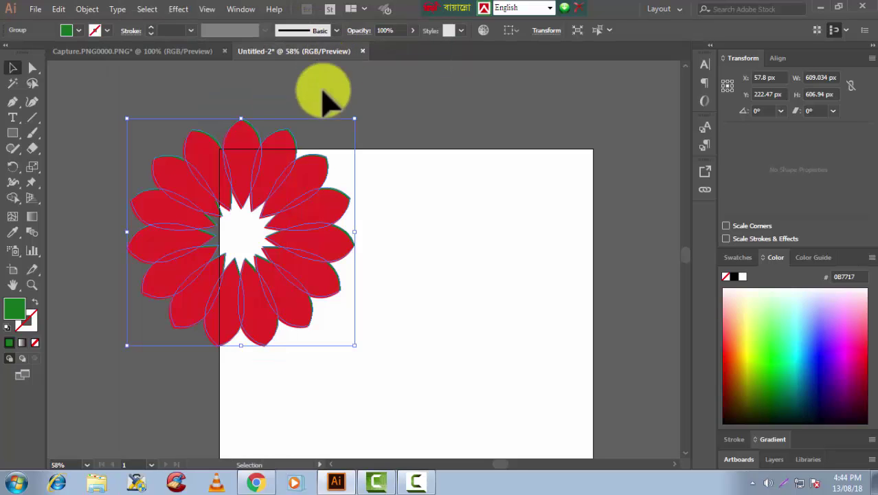
drag(246, 231, 226, 148)
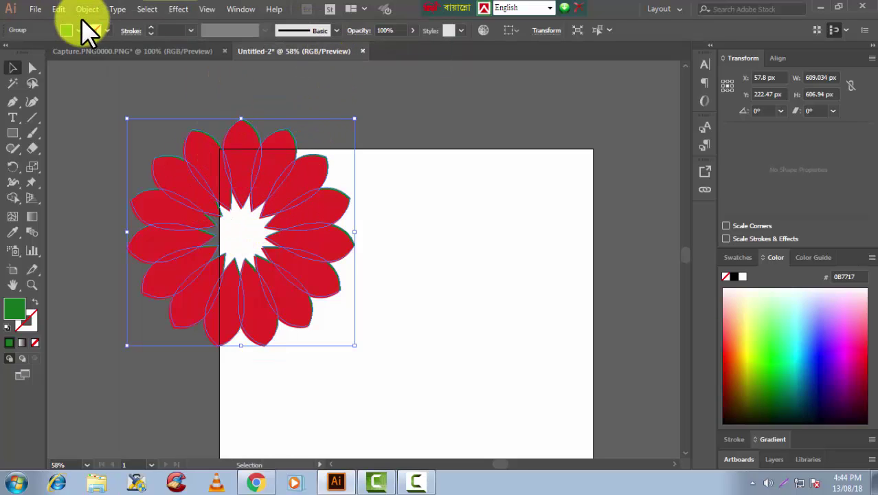
click(87, 9)
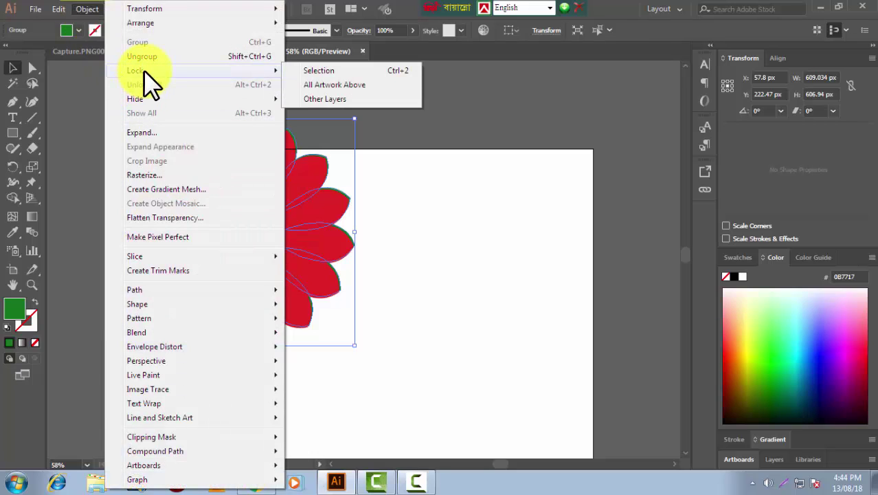
- Lock the green flower, then move the red flower and undo the move
mouse_move(135, 70)
click(313, 69)
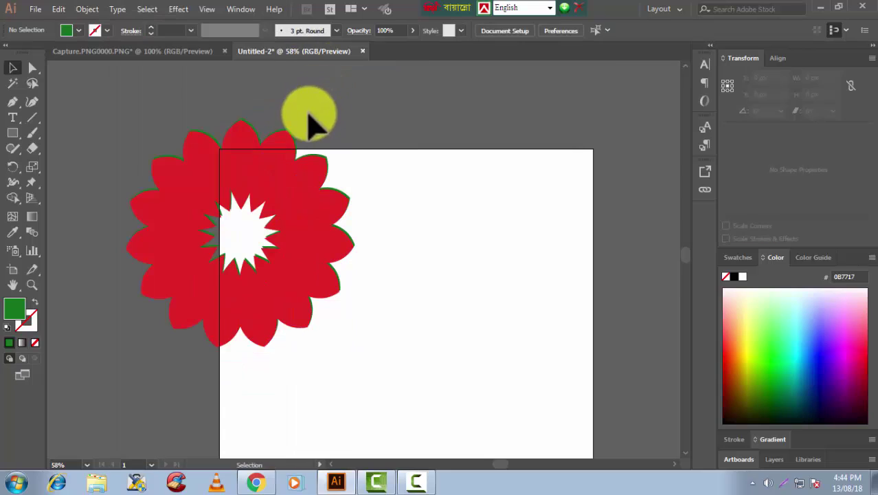
click(303, 218)
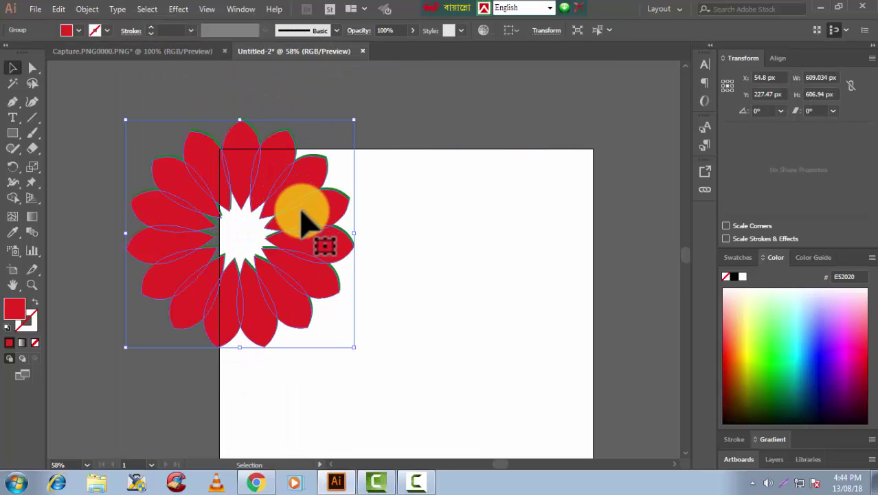
mouse_move(169, 165)
mouse_down()
mouse_move(279, 174)
mouse_move(306, 185)
mouse_up()
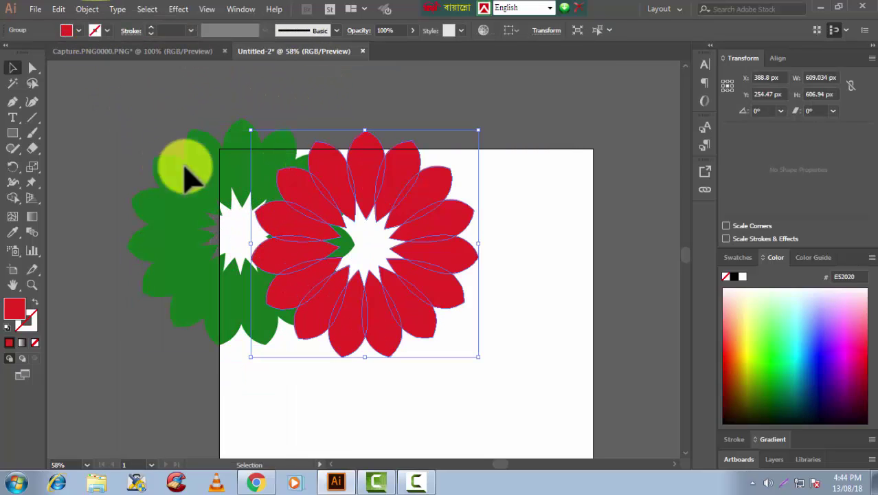
key(ctrl+z)
- Lock the red flower via Object > Lock > Selection, then choose Object > Unlock All
click(297, 232)
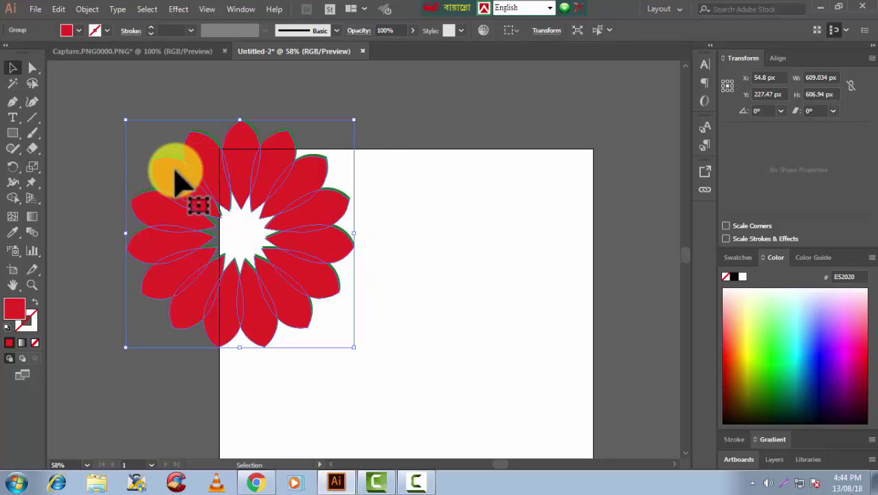
click(86, 9)
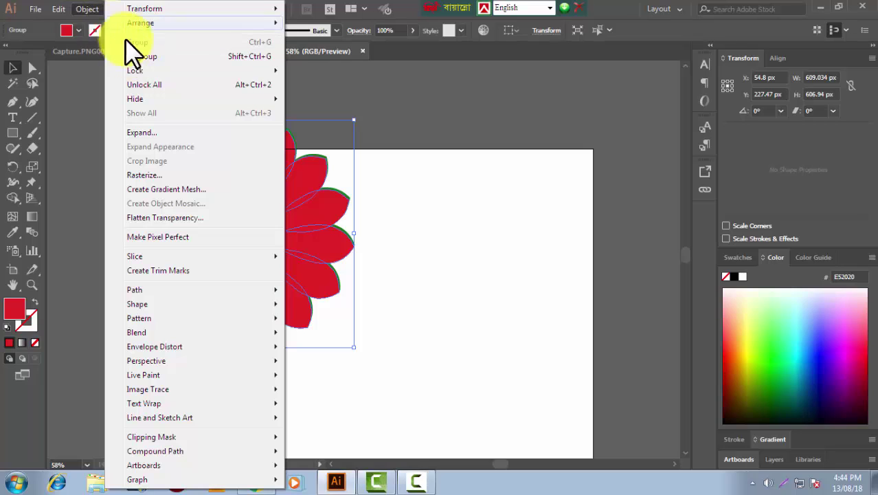
mouse_move(199, 70)
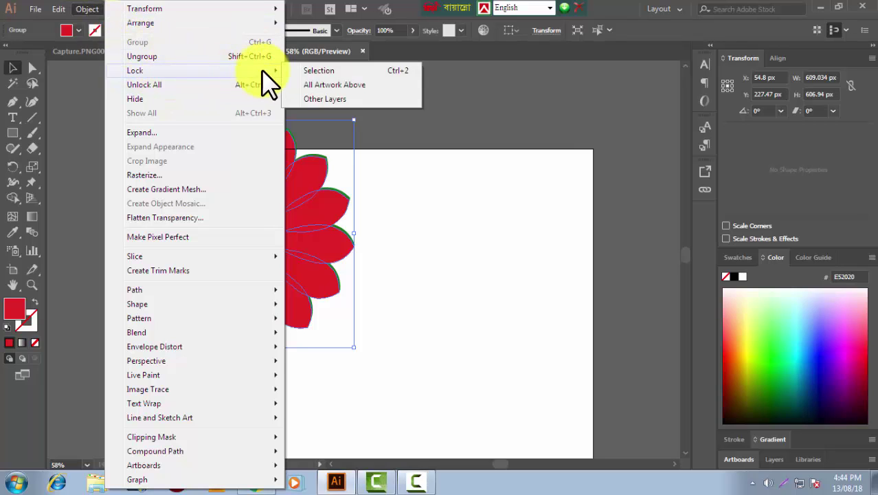
click(302, 71)
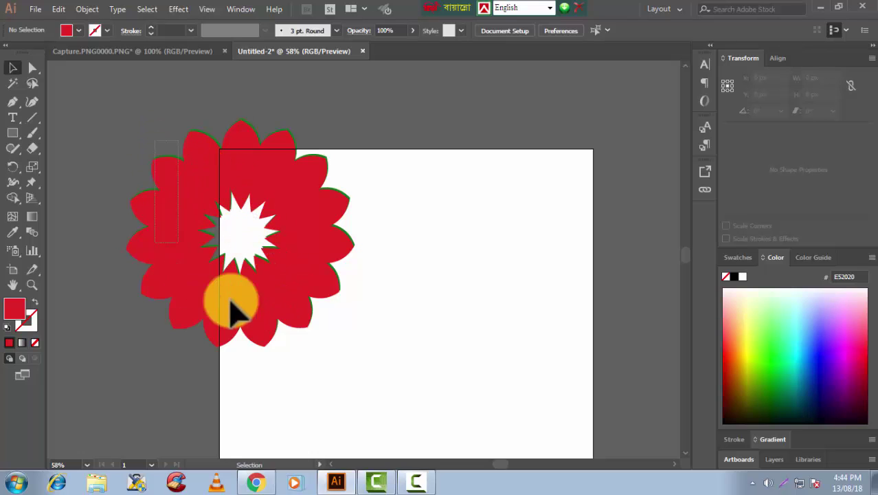
click(86, 9)
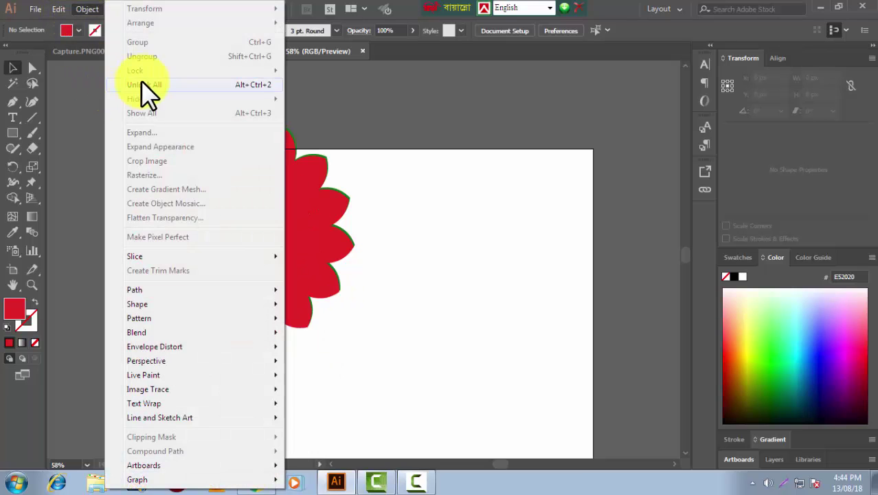
click(152, 86)
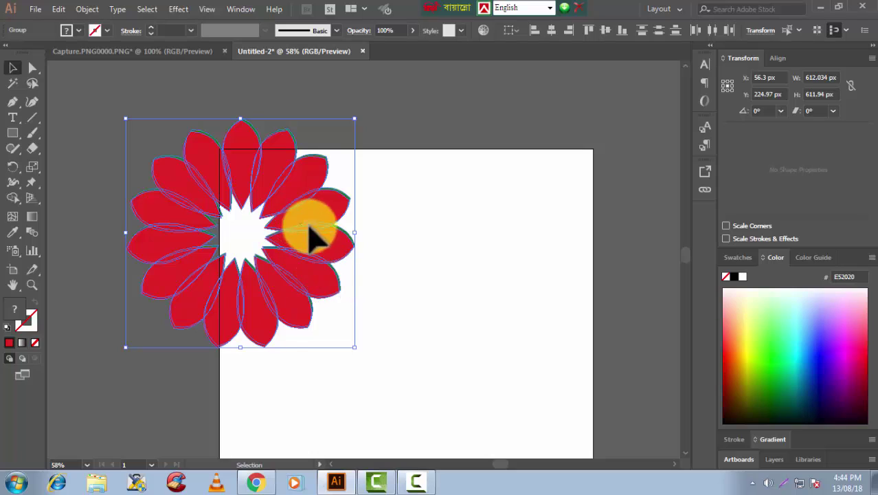
- Move the stacked red-and-green flower to the artboard's upper-left area and deselect it
mouse_move(337, 245)
mouse_down()
mouse_move(261, 231)
mouse_move(357, 235)
mouse_move(249, 207)
mouse_up()
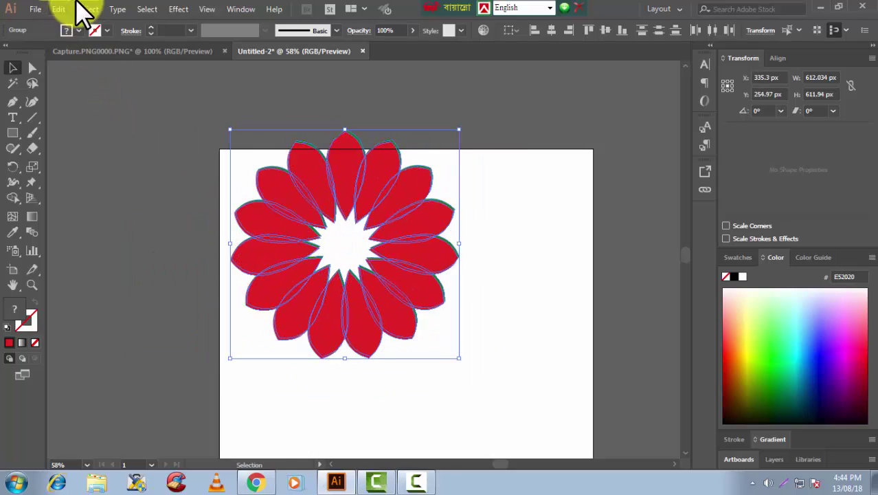
click(86, 10)
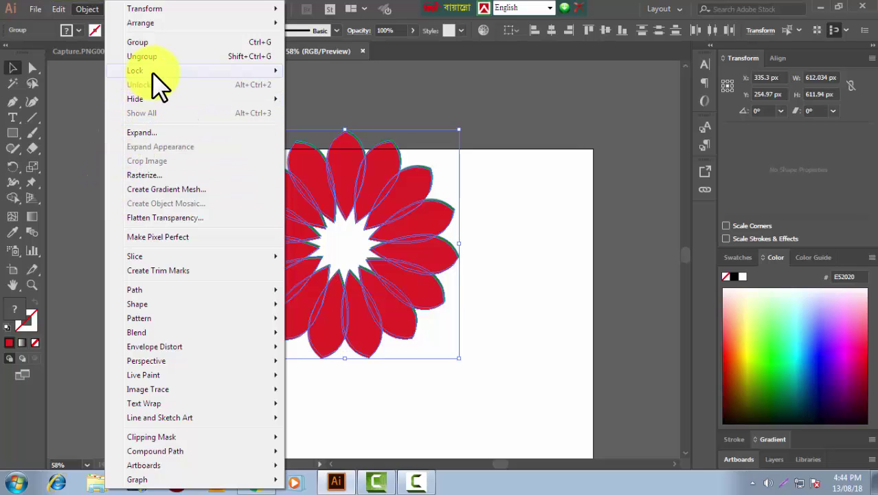
click(147, 134)
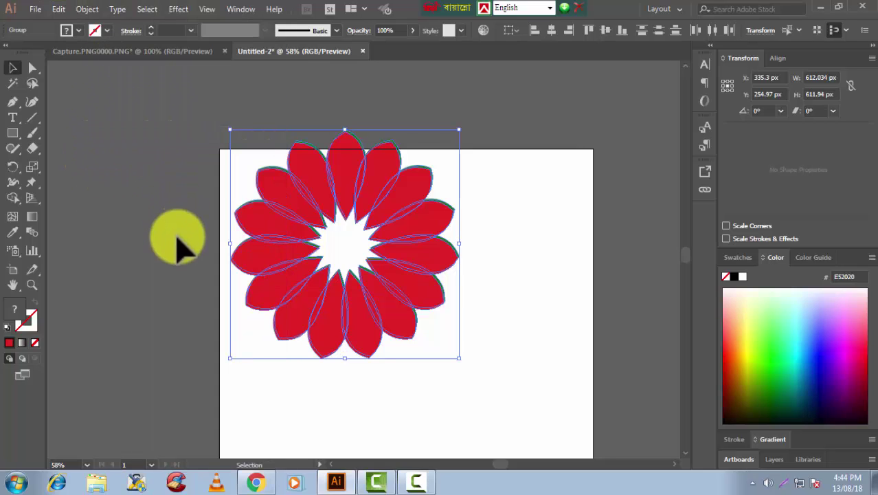
click(90, 9)
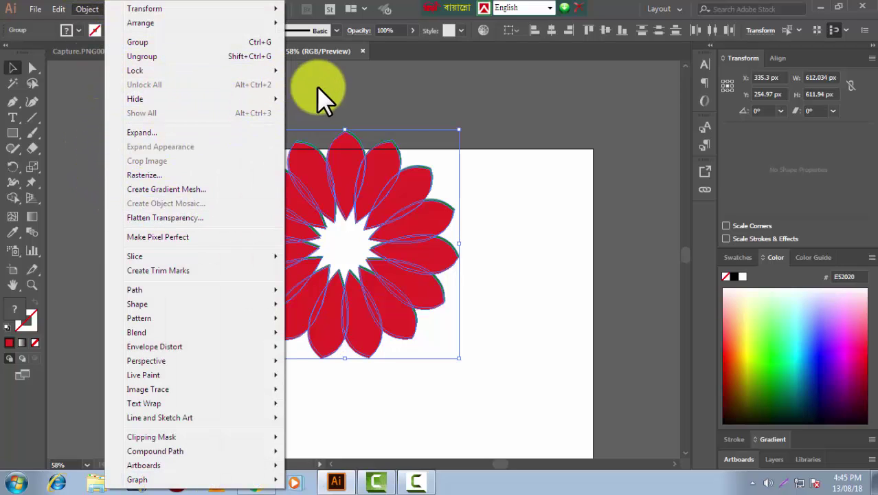
click(528, 214)
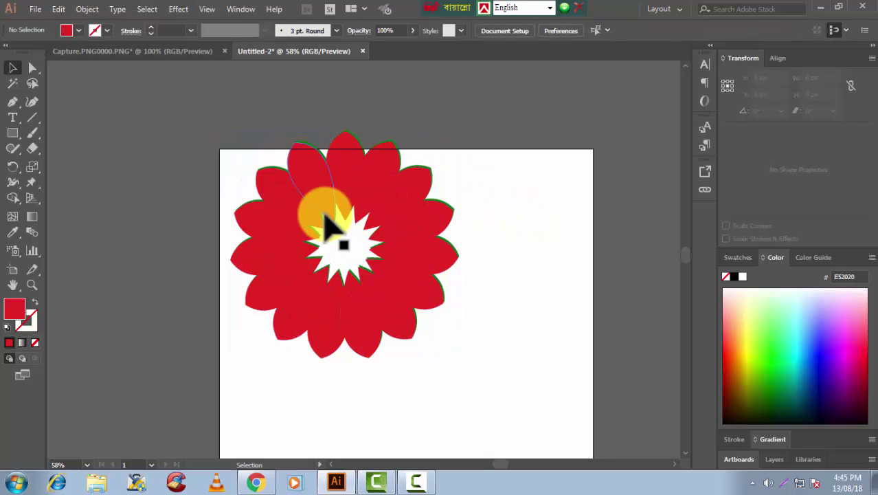